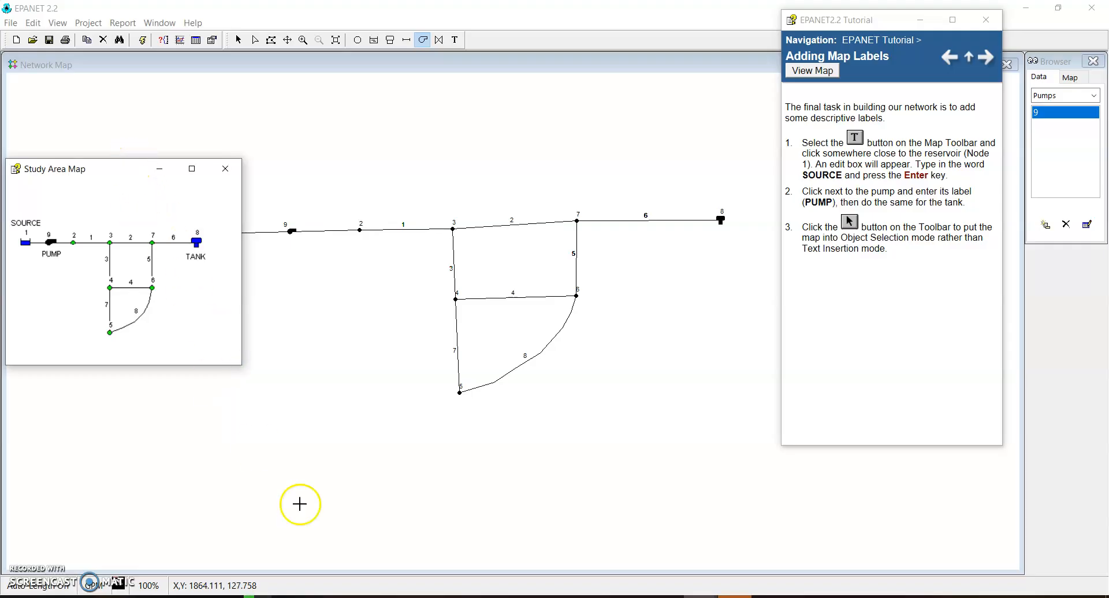
Move the Study Area Map reference window below the network line so that the reservoir and pump are uncovered
click(291, 231)
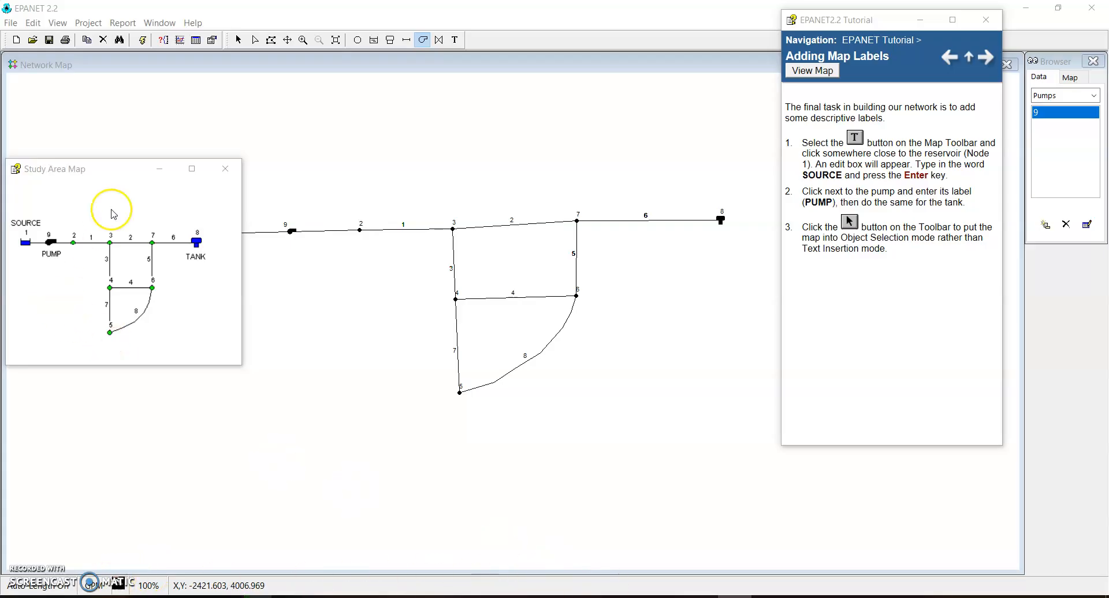
drag(129, 167, 202, 219)
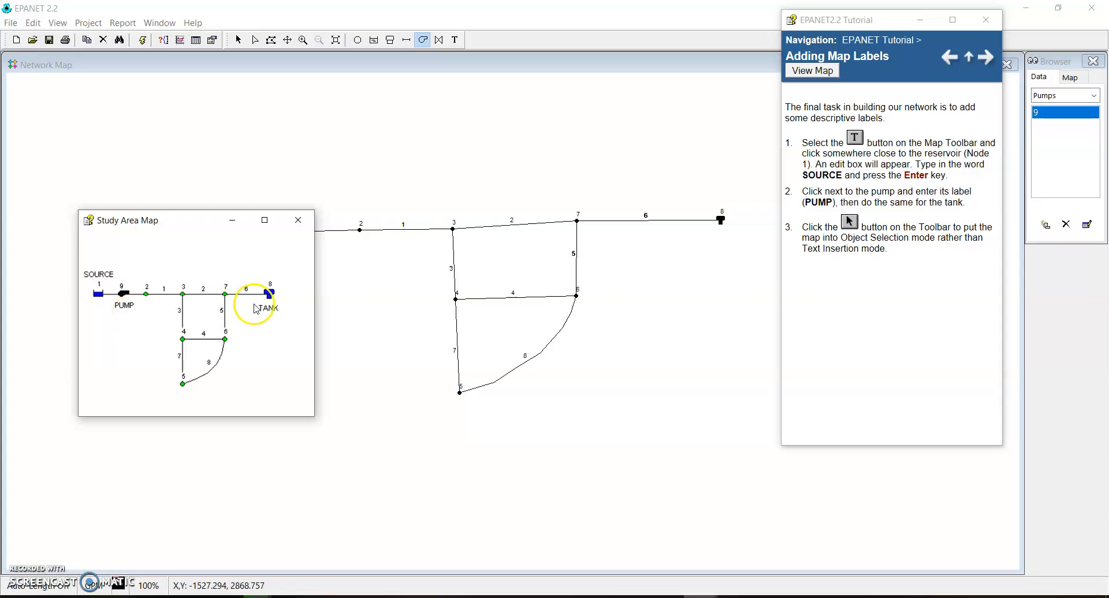
drag(179, 220, 148, 329)
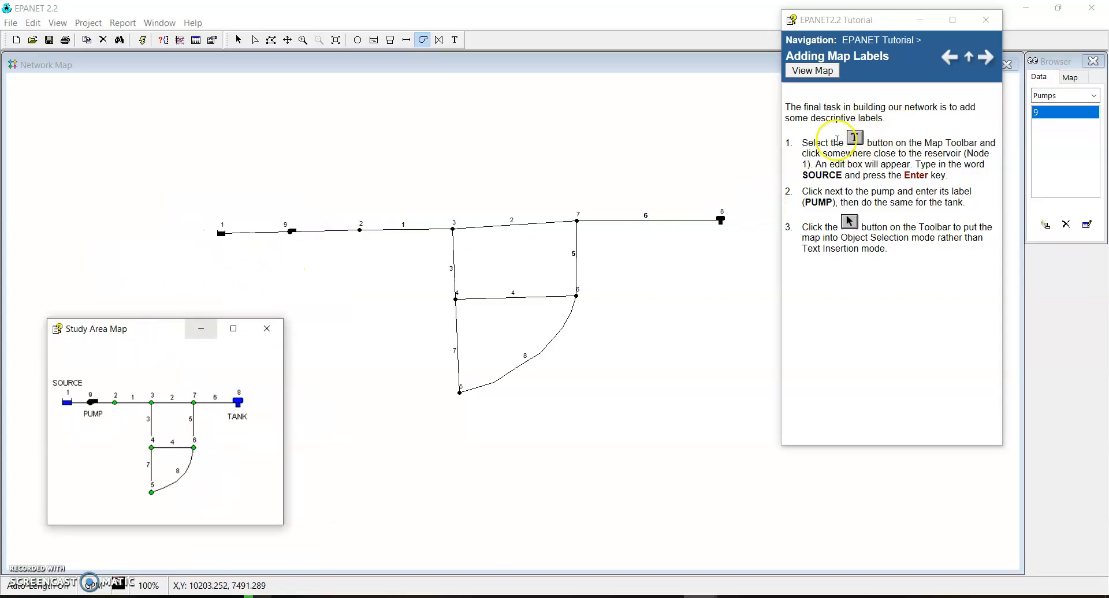
Add the map label SOURCE just above reservoir 1
click(454, 42)
click(213, 208)
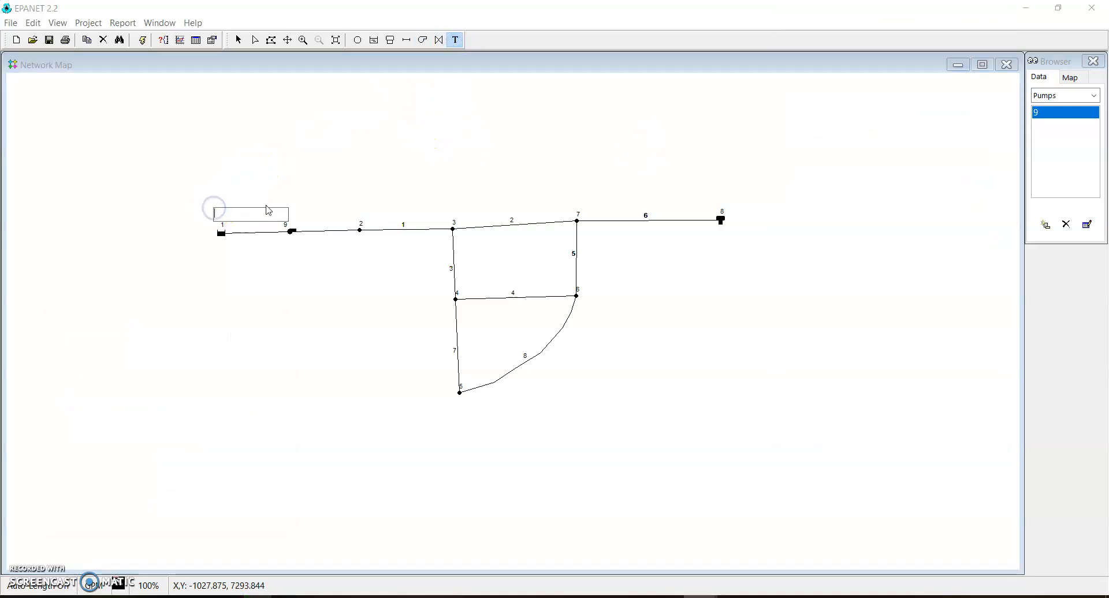
text(SOURCE)
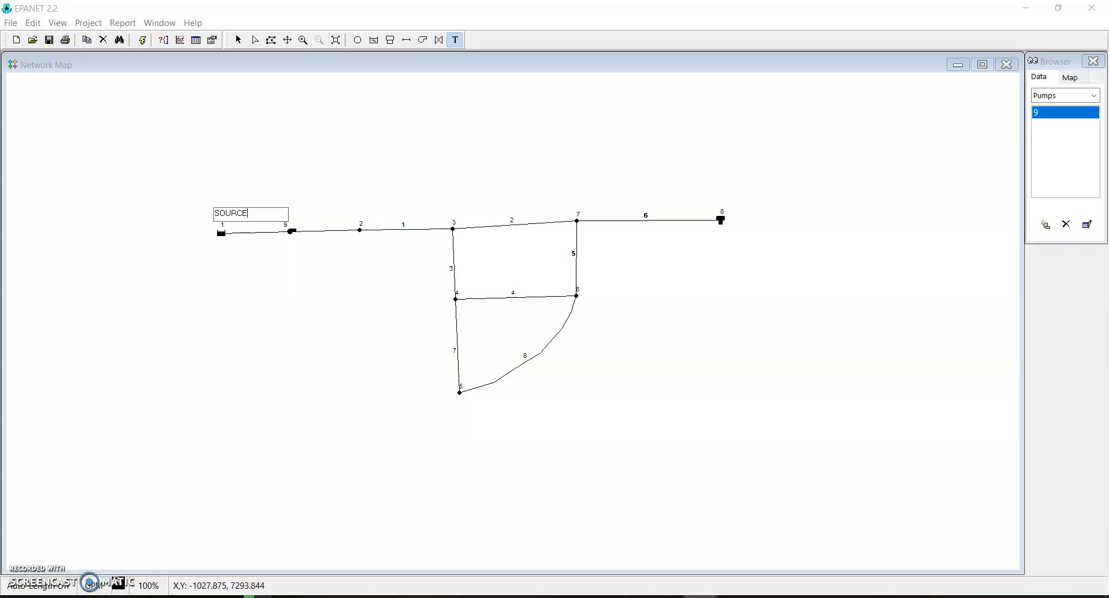
key(Return)
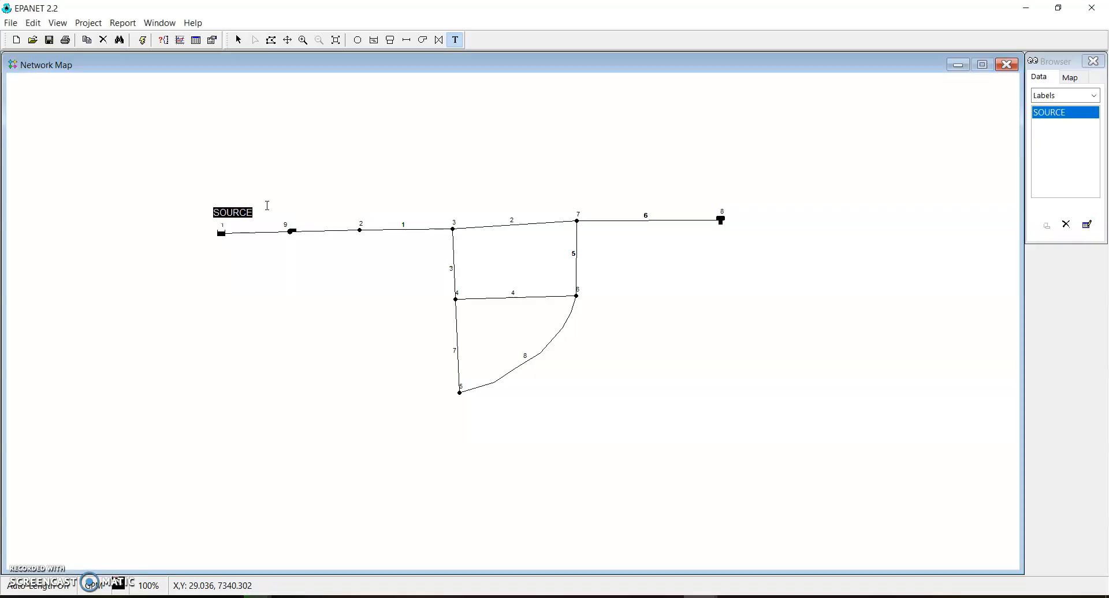
Add the map label PUMP just below pump 9
click(294, 244)
text(F)
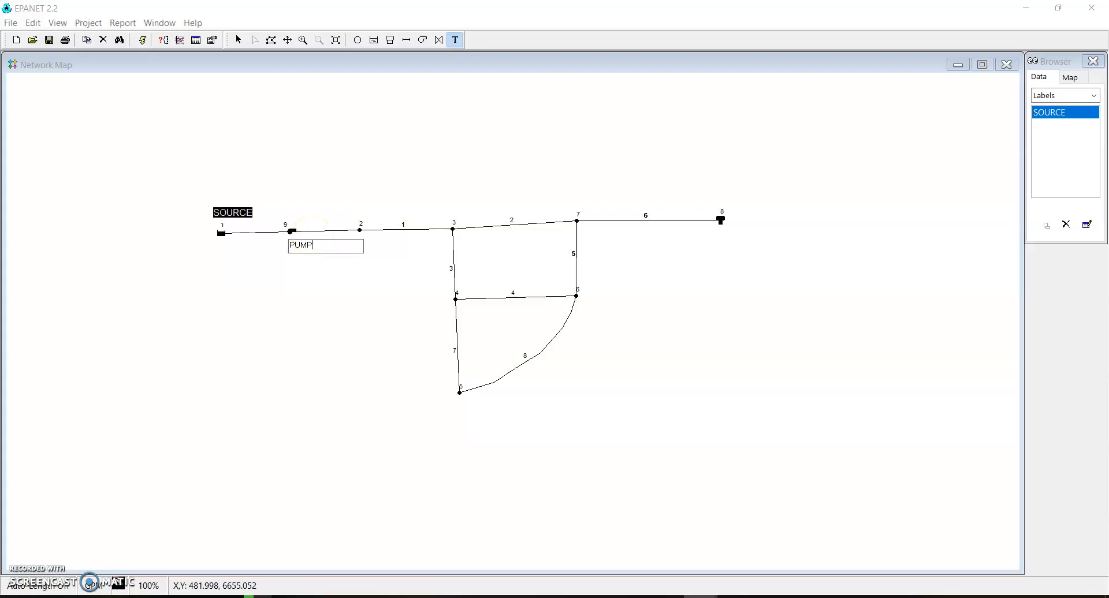
key(Return)
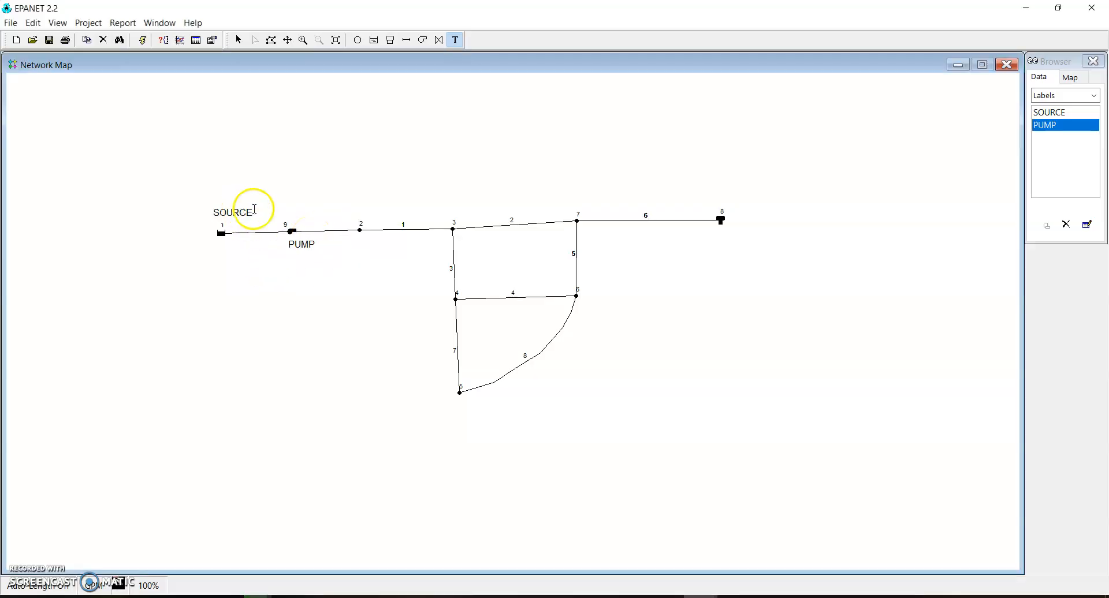
Add the map label TANK just below tank 8
click(718, 236)
text(TA)
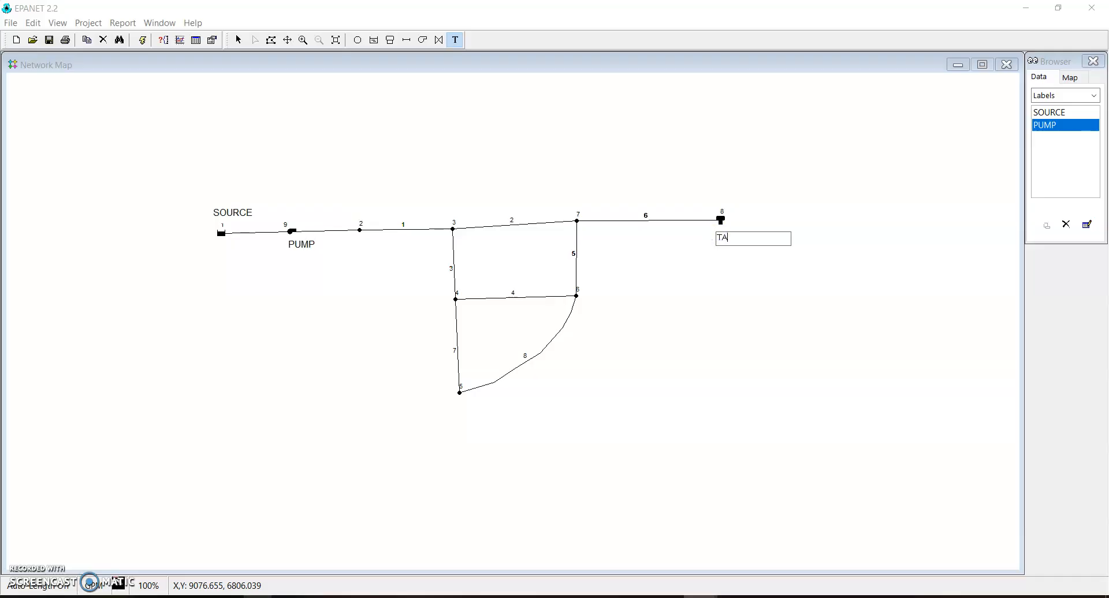
text(NK)
key(Return)
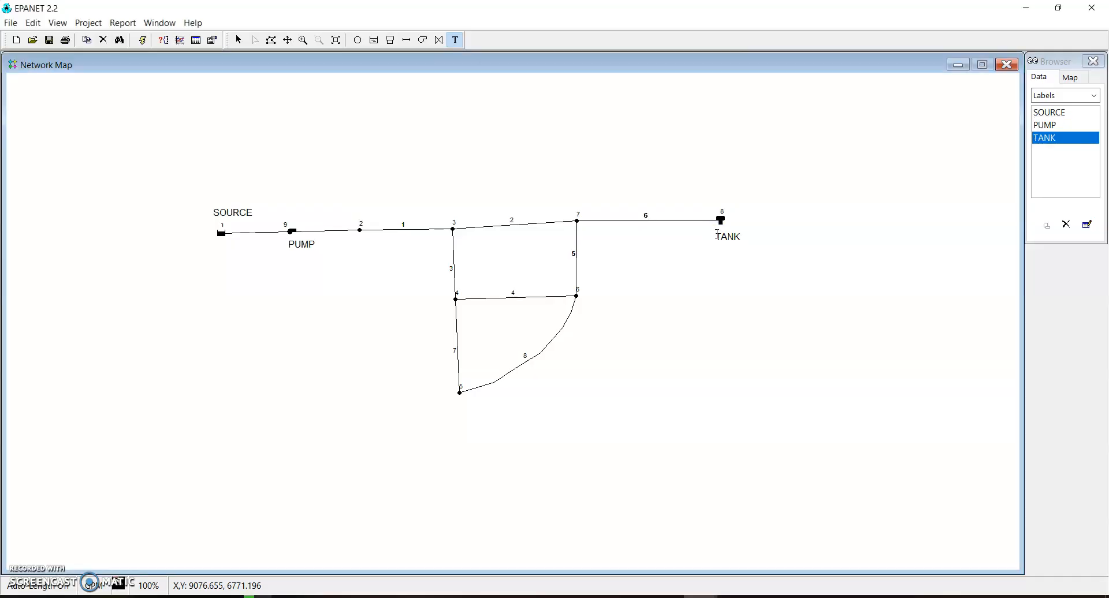
Return to Object Selection mode and centre the SOURCE label over the reservoir and the PUMP label under the pump
click(239, 39)
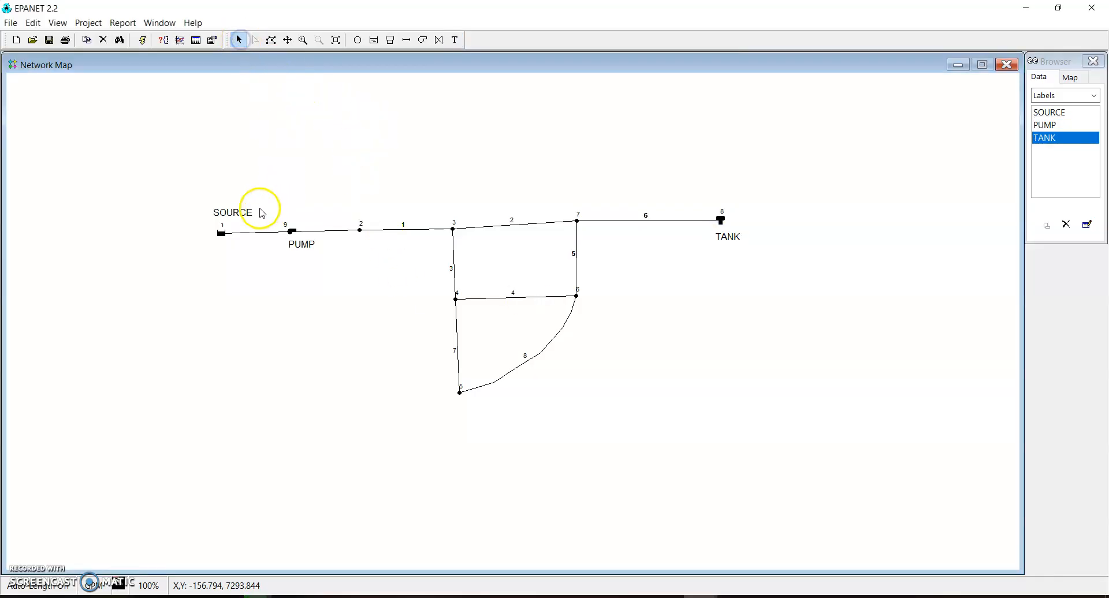
drag(237, 212, 222, 218)
click(304, 246)
drag(297, 249, 291, 250)
Shift the TANK label slightly so that it sits centred beneath tank 8
click(729, 238)
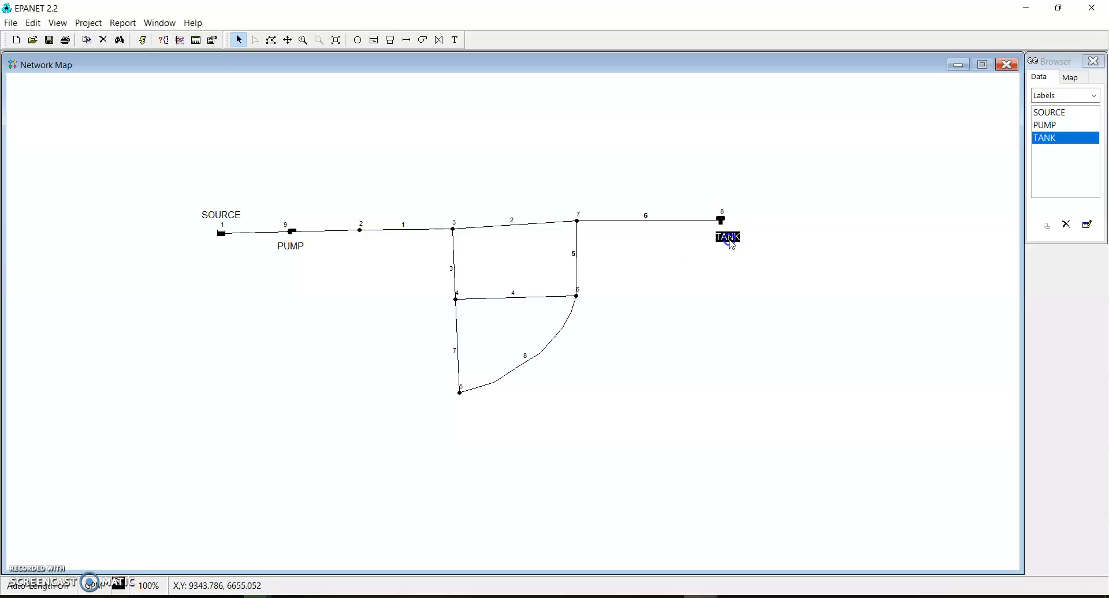
double_click(717, 244)
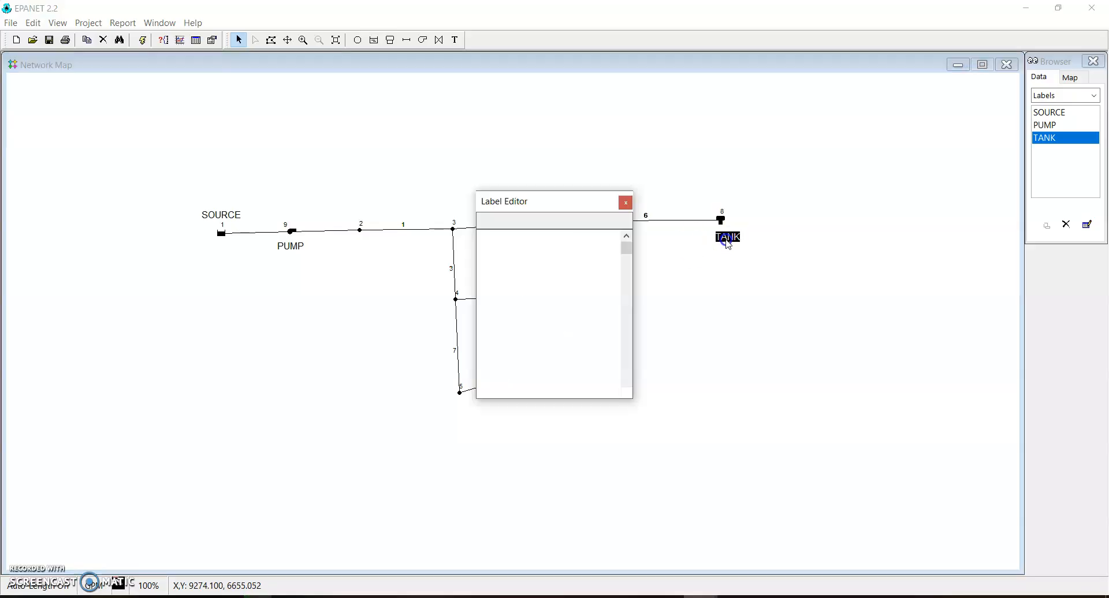
click(627, 201)
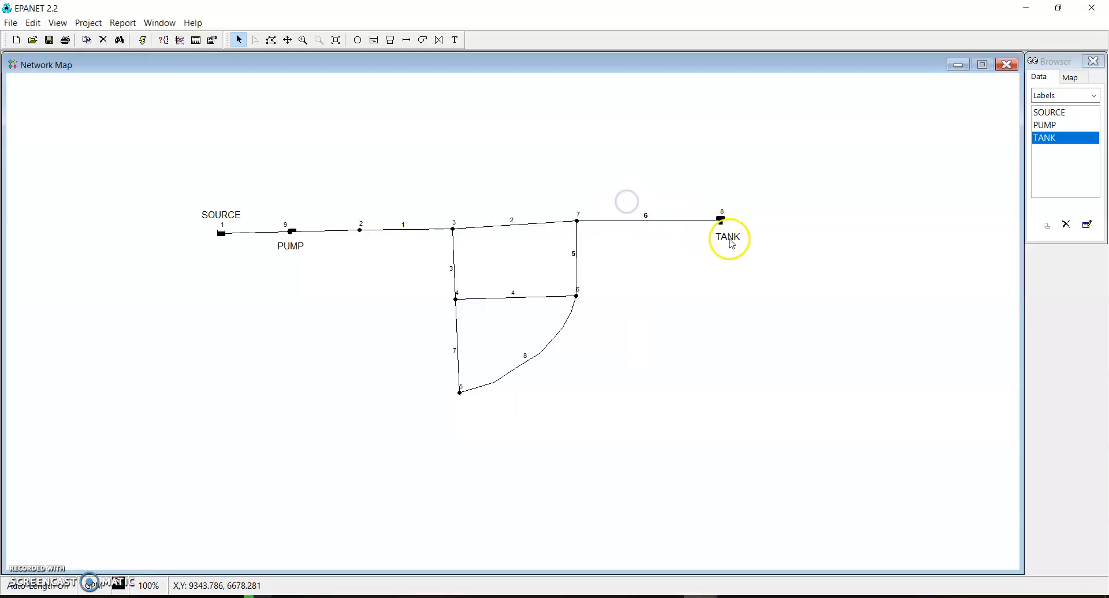
drag(714, 239, 715, 243)
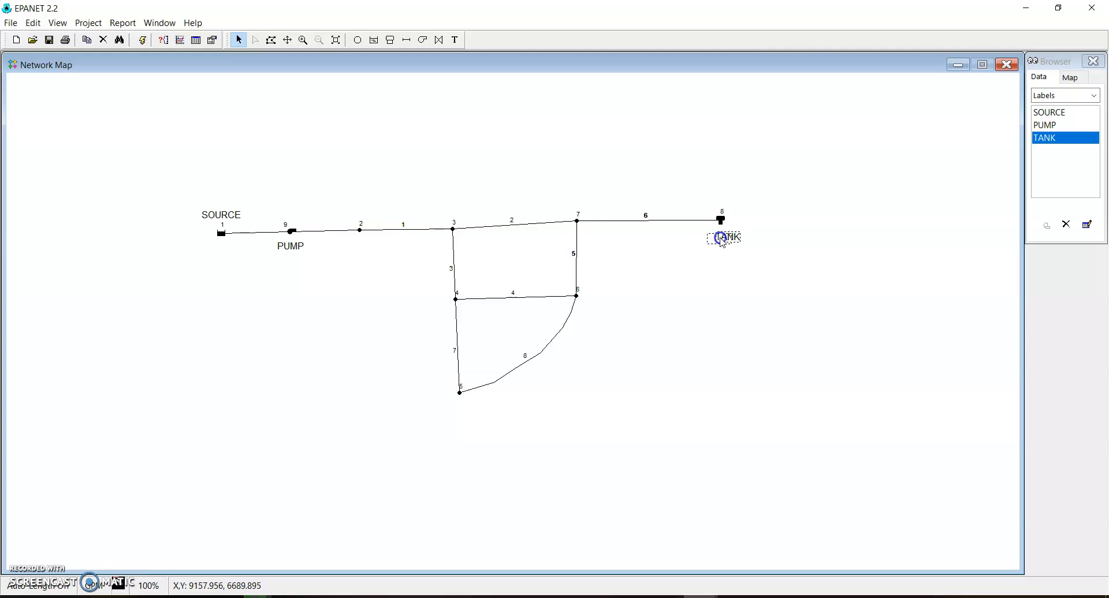
click(763, 185)
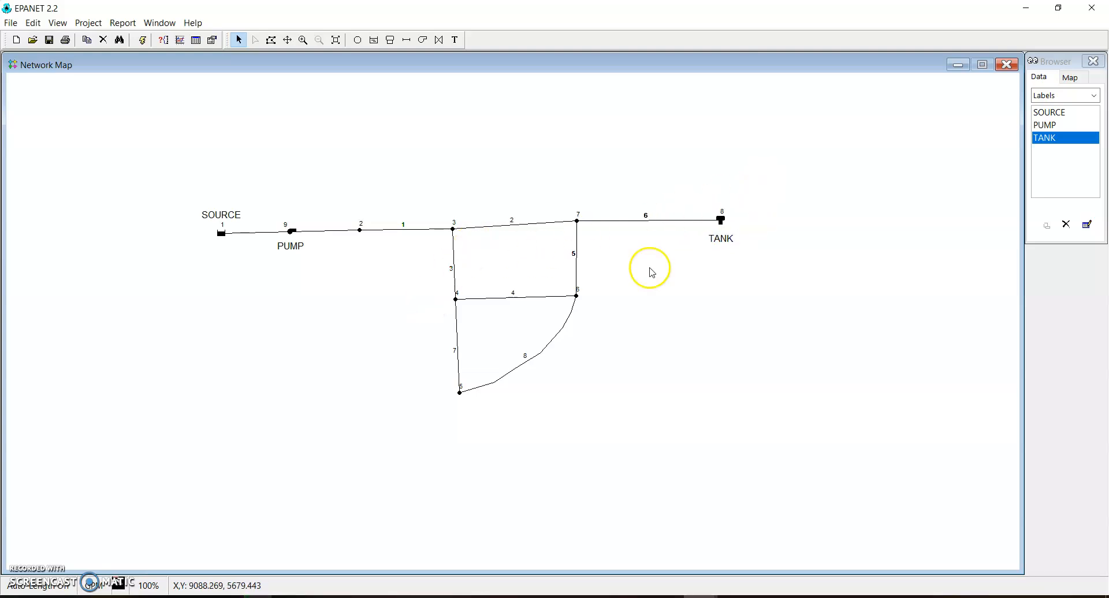
Bring the tutorial back up and read its Re-Positioning Objects page
mouse_move(701, 596)
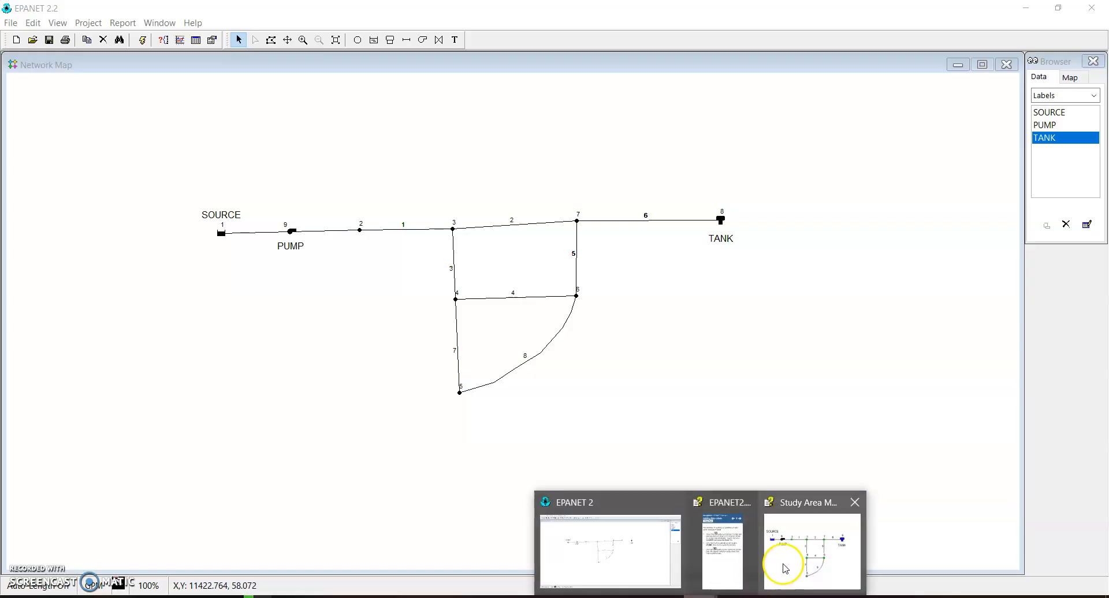
click(746, 564)
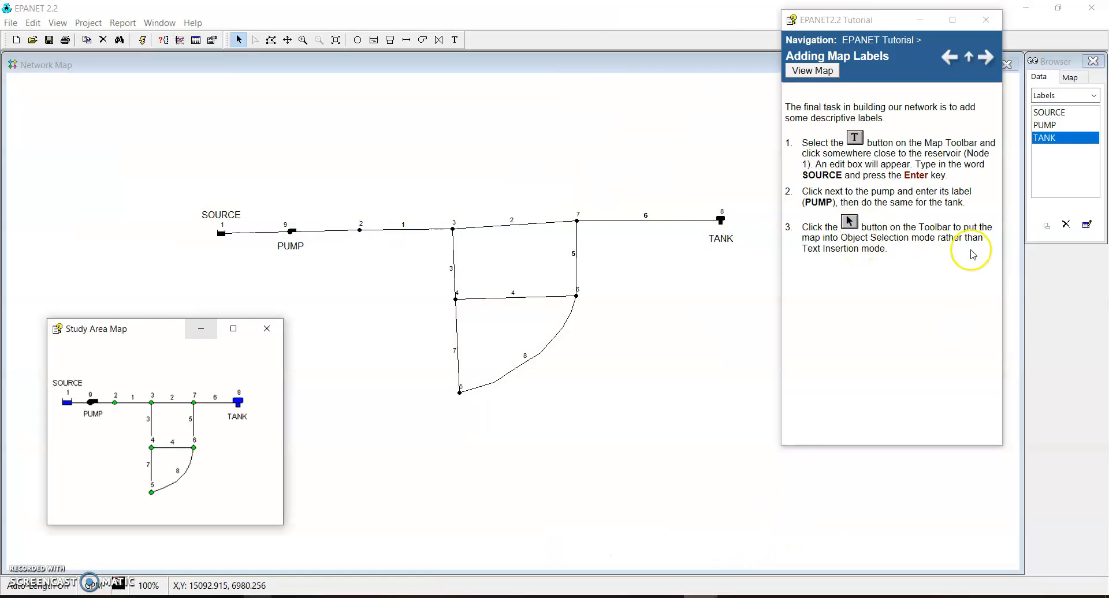
click(986, 56)
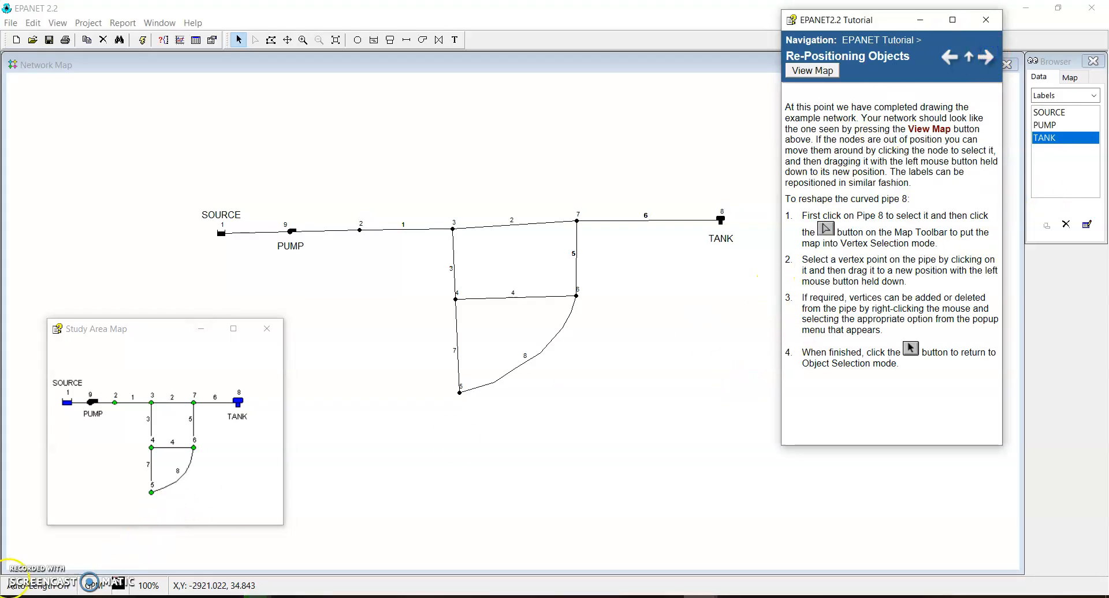
click(952, 57)
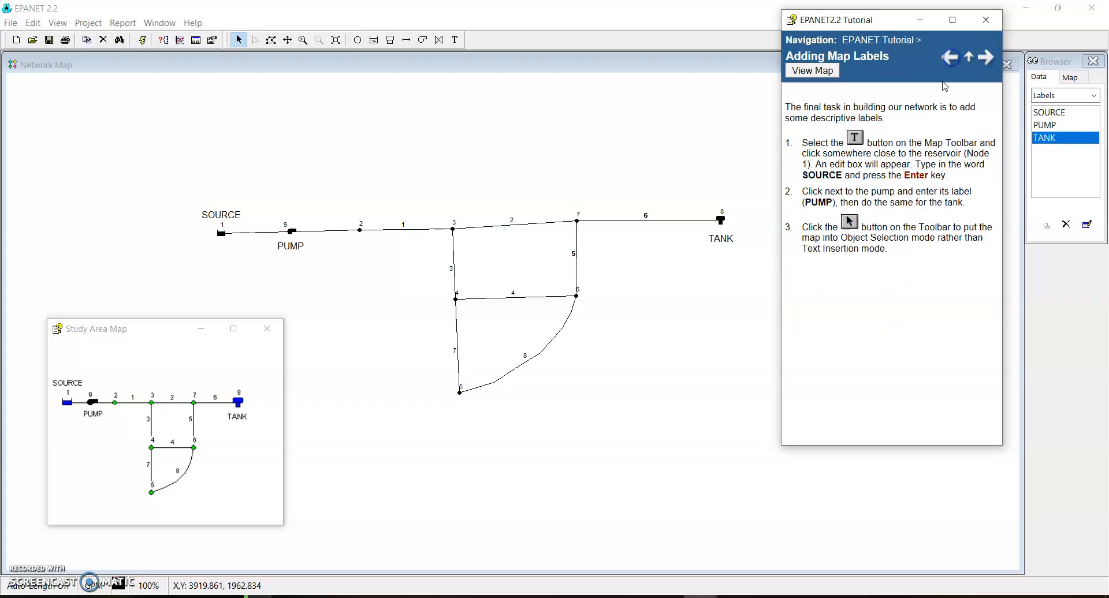
click(986, 61)
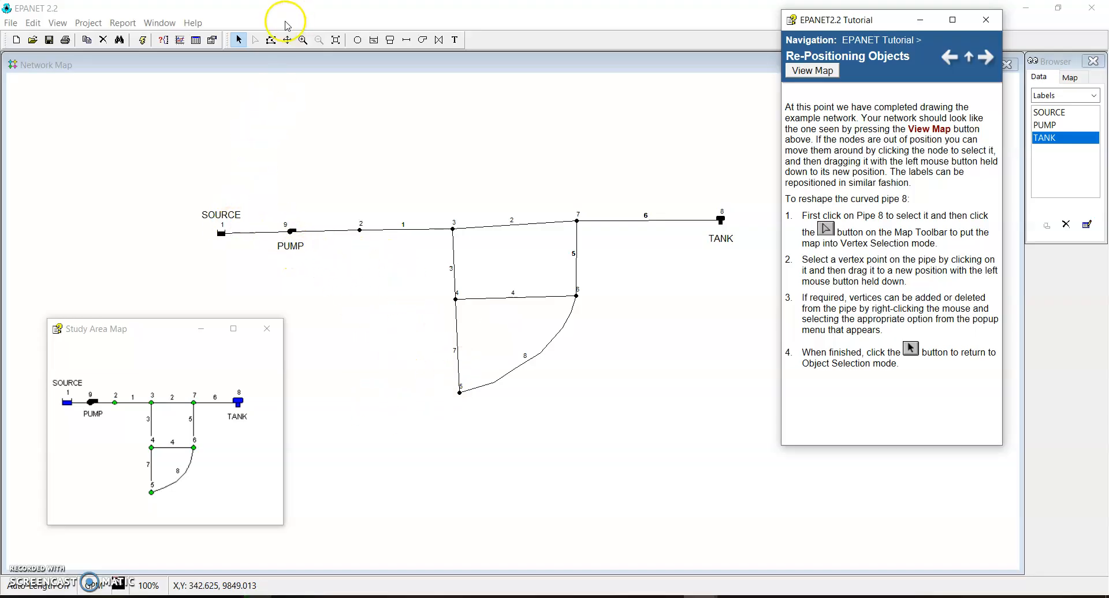
Reposition reservoir 1 beneath the SOURCE label, farther from the pump and level with junction 2
click(237, 66)
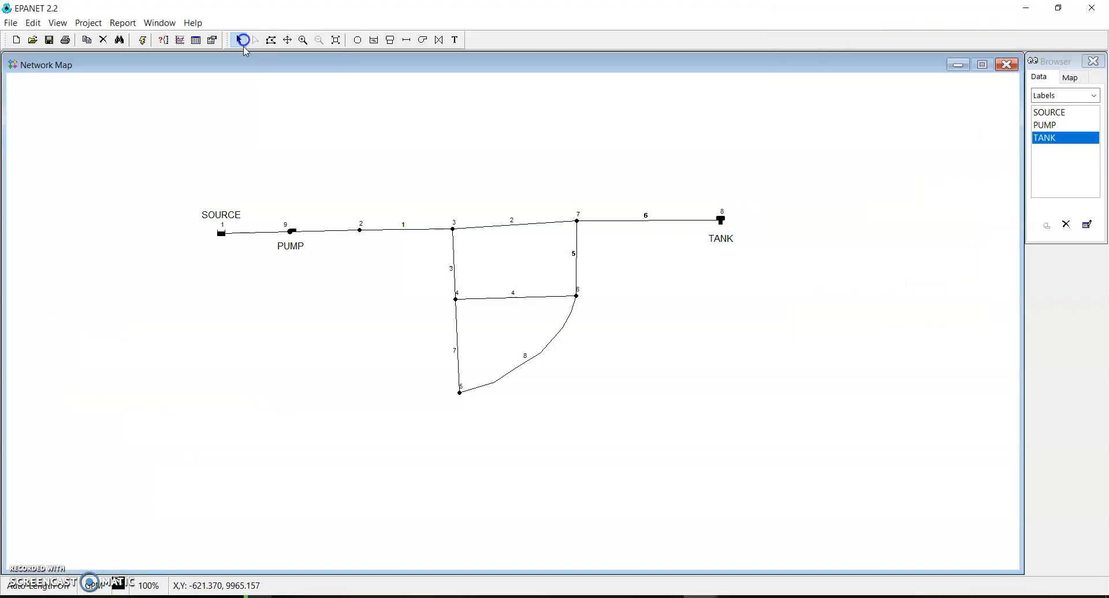
click(220, 232)
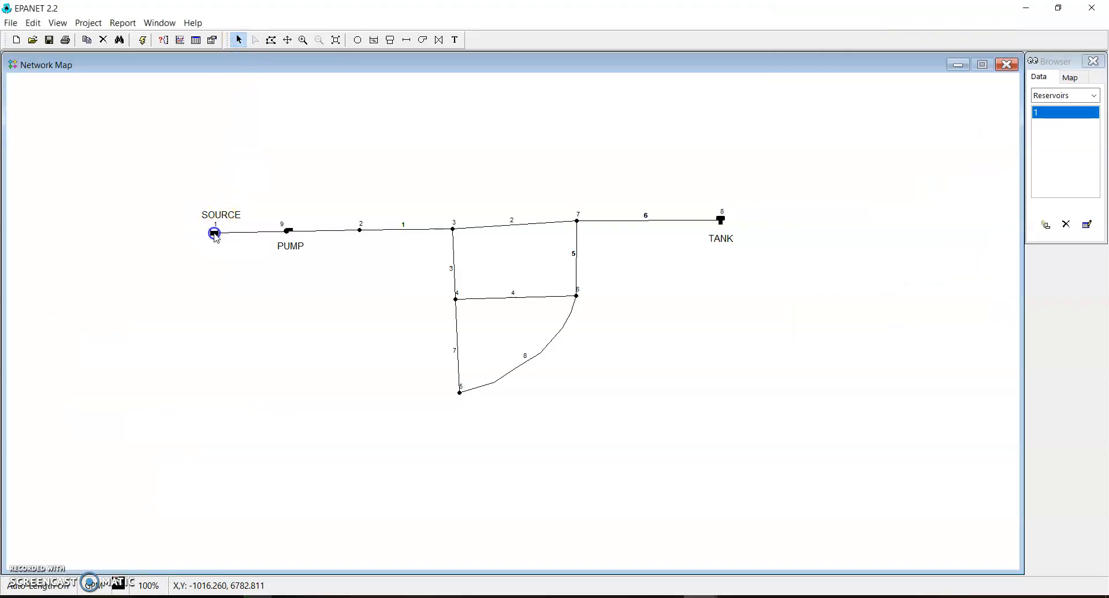
drag(216, 238, 216, 236)
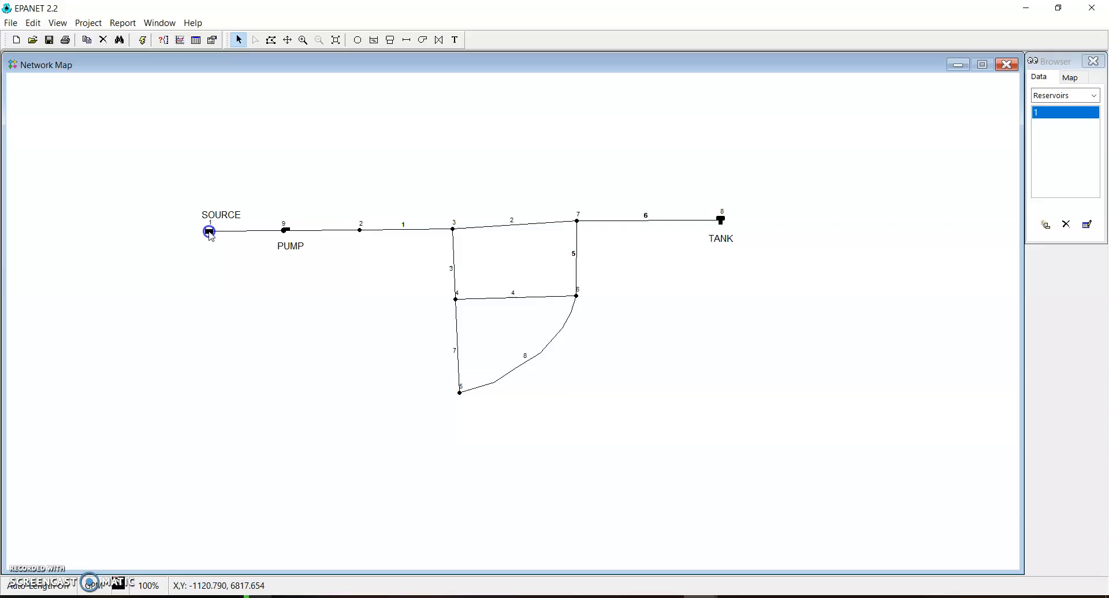
drag(209, 237, 210, 235)
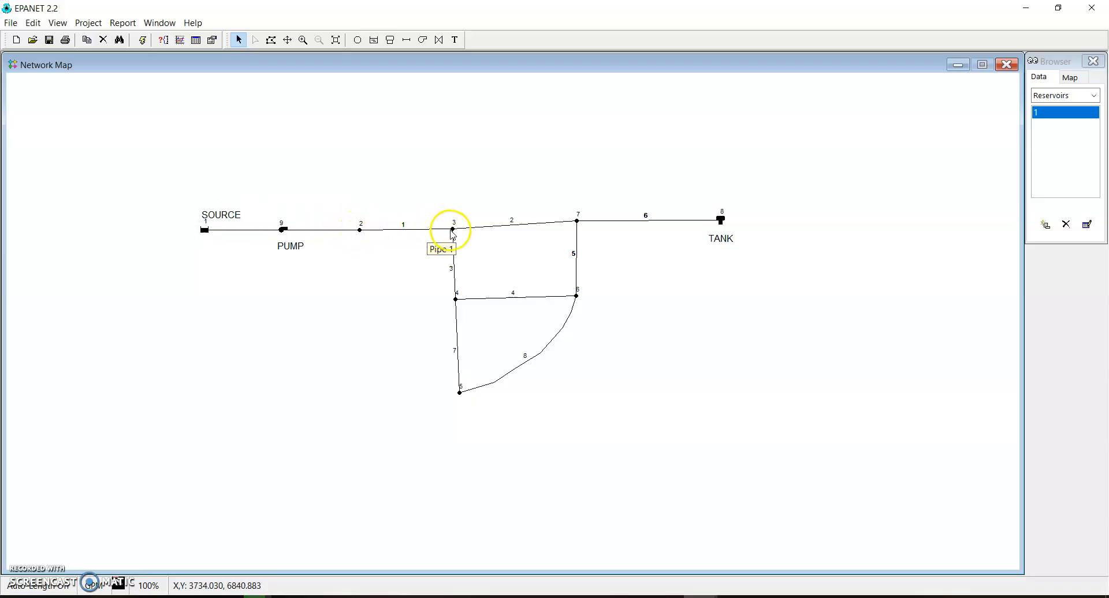
Move junction 3 level with junction 2, and lower junction 7 to make pipe 2 horizontal
click(453, 232)
drag(454, 233, 459, 234)
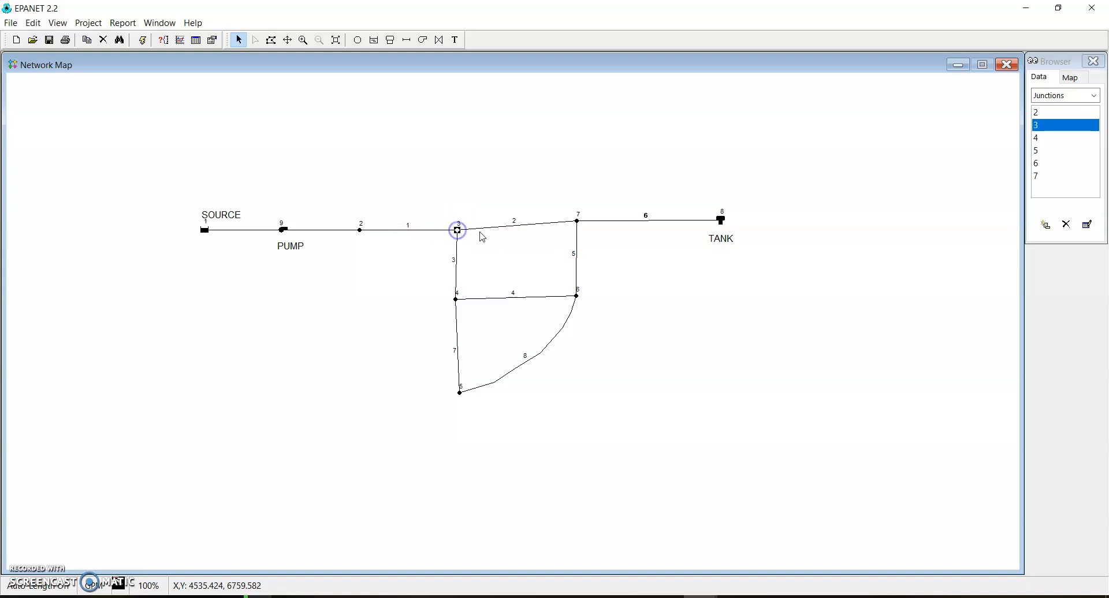
click(578, 222)
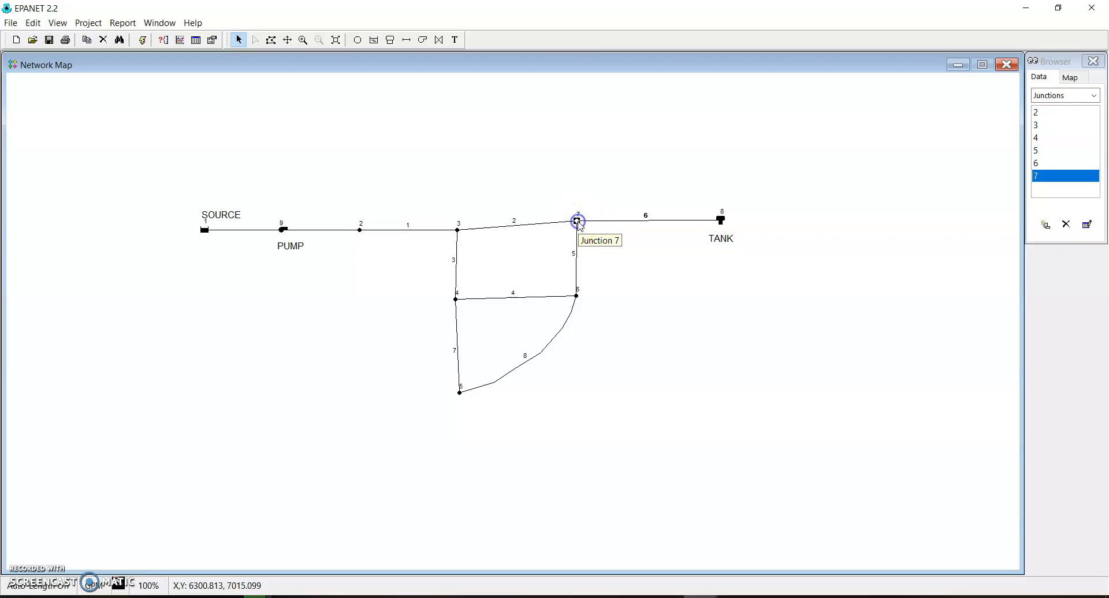
drag(580, 225, 583, 235)
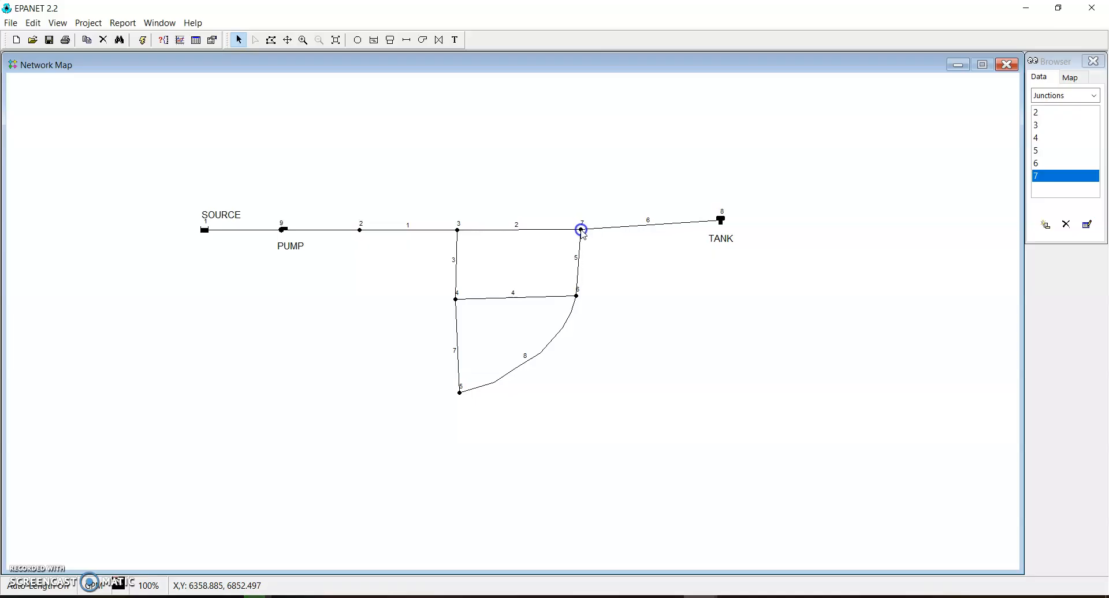
Lower tank 8 until it is level with junction 7, and place the TANK label just beneath it
click(722, 221)
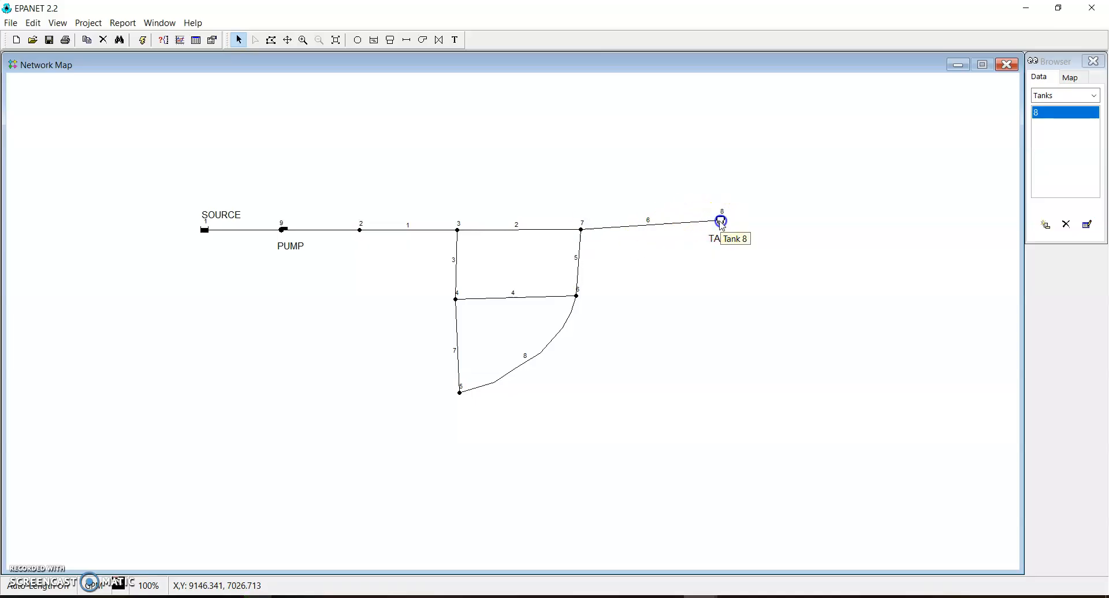
click(721, 220)
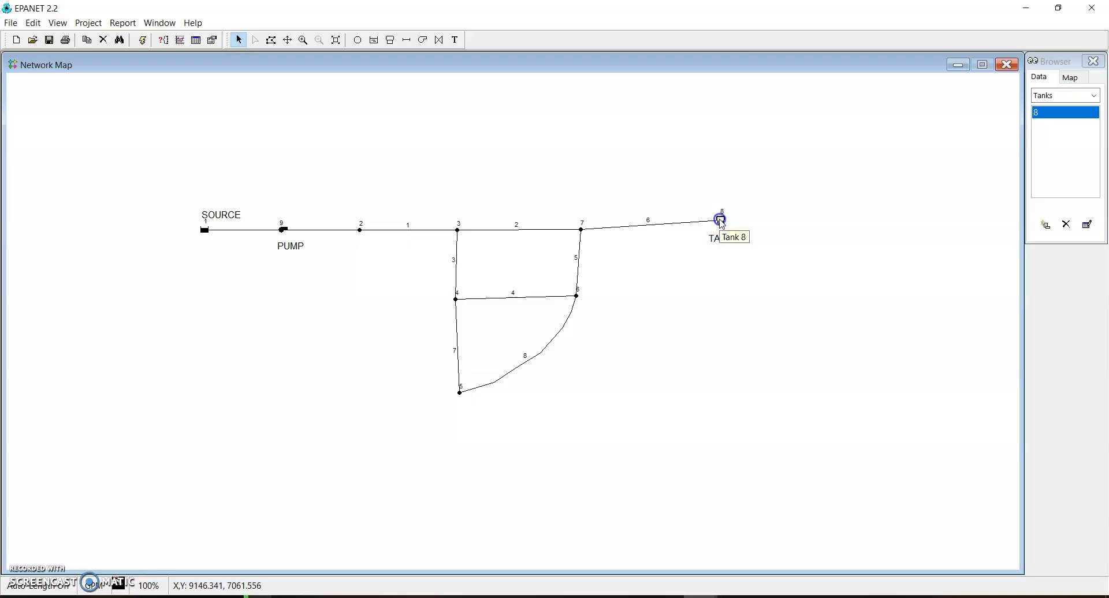
click(720, 225)
click(721, 224)
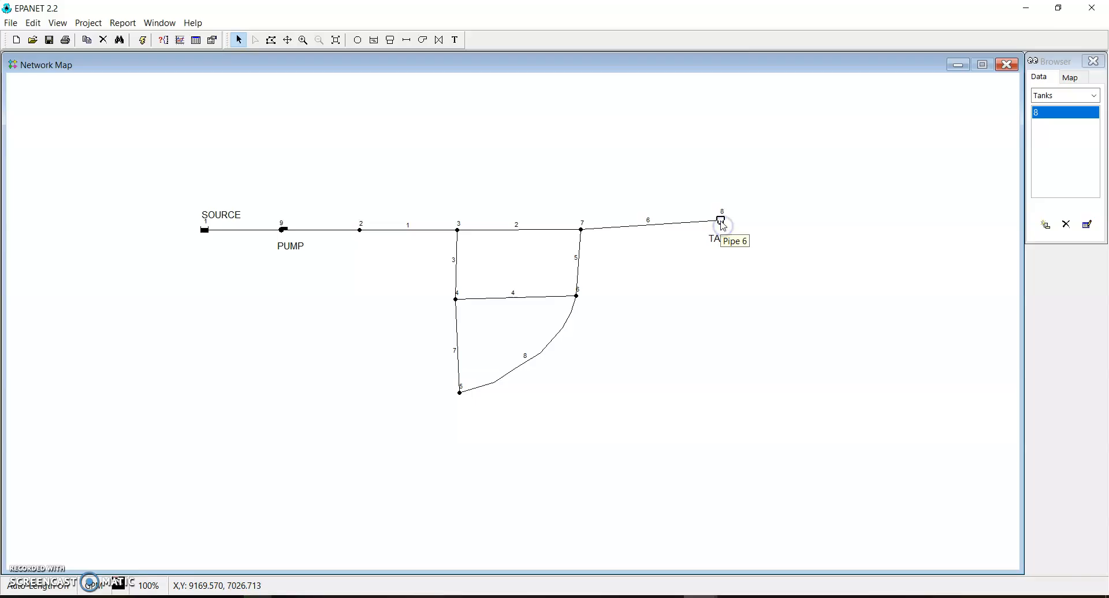
drag(724, 225, 723, 232)
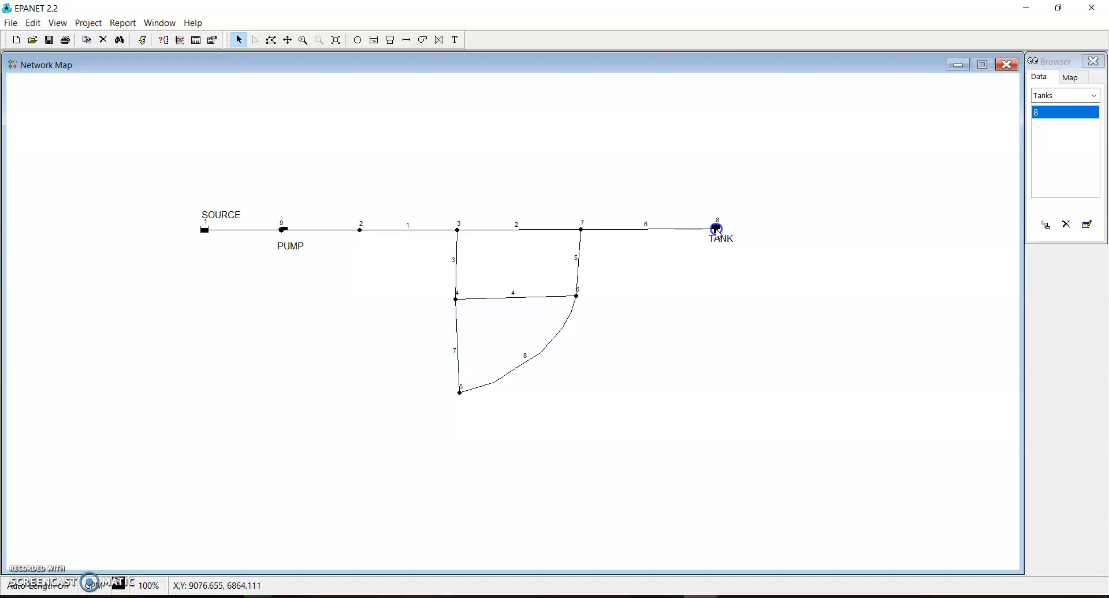
click(730, 239)
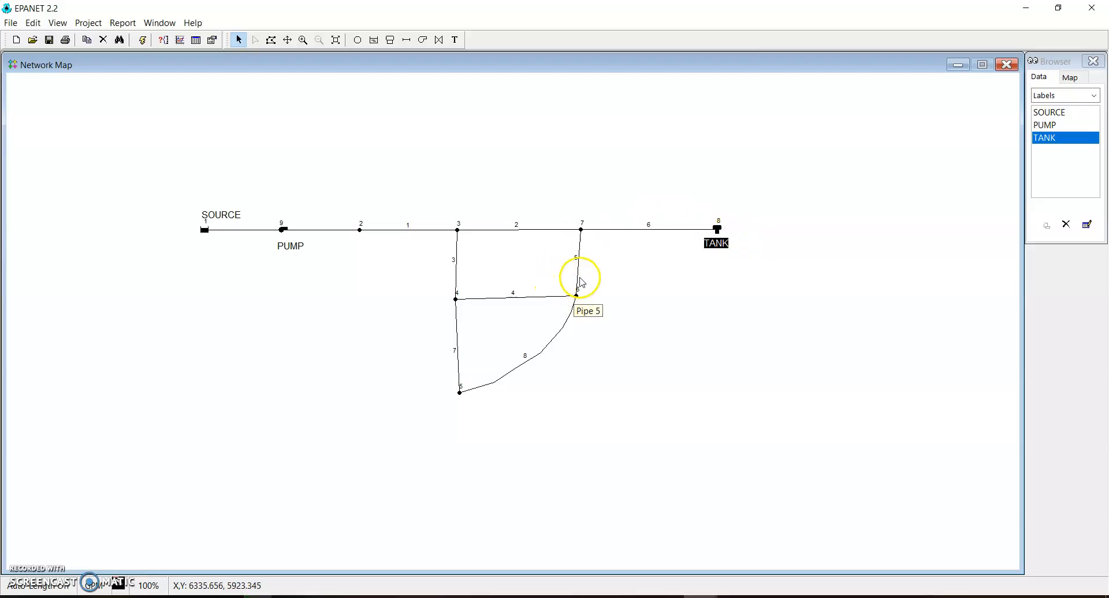
Move junction 6 directly below junction 7 and junction 4 directly below junction 3 to square up the loop
click(577, 297)
drag(578, 299, 581, 303)
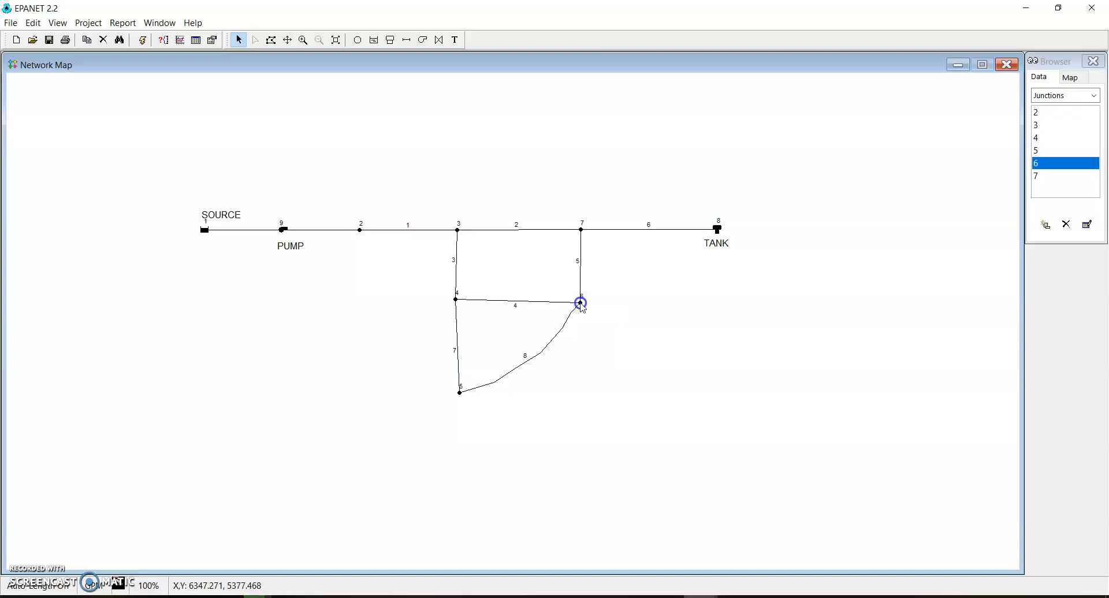
click(457, 301)
drag(456, 301, 458, 307)
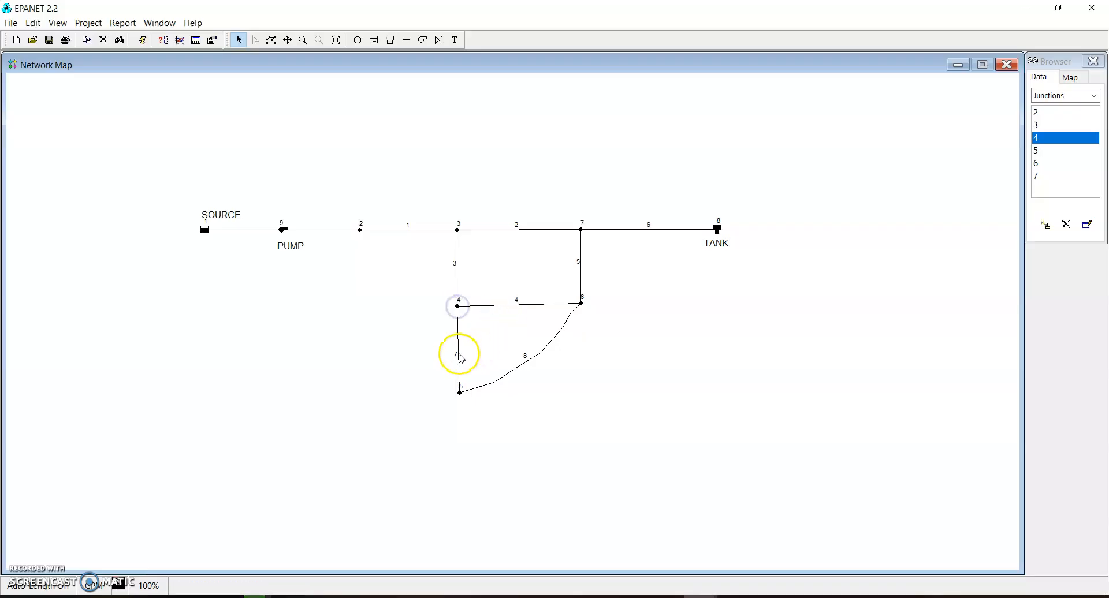
Move junction 5 directly below junction 4 to make pipe 7 vertical
click(457, 395)
click(461, 397)
drag(458, 395, 457, 391)
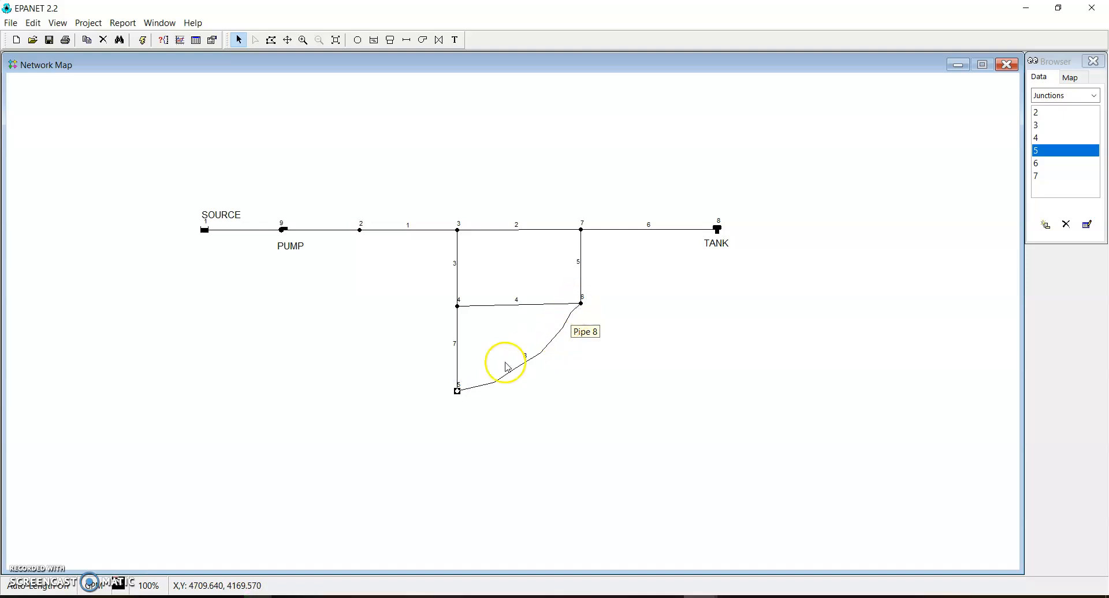
Reshape the curved pipe 8 by shifting its vertices slightly to form a smoother arc between junctions 5 and 6
click(535, 360)
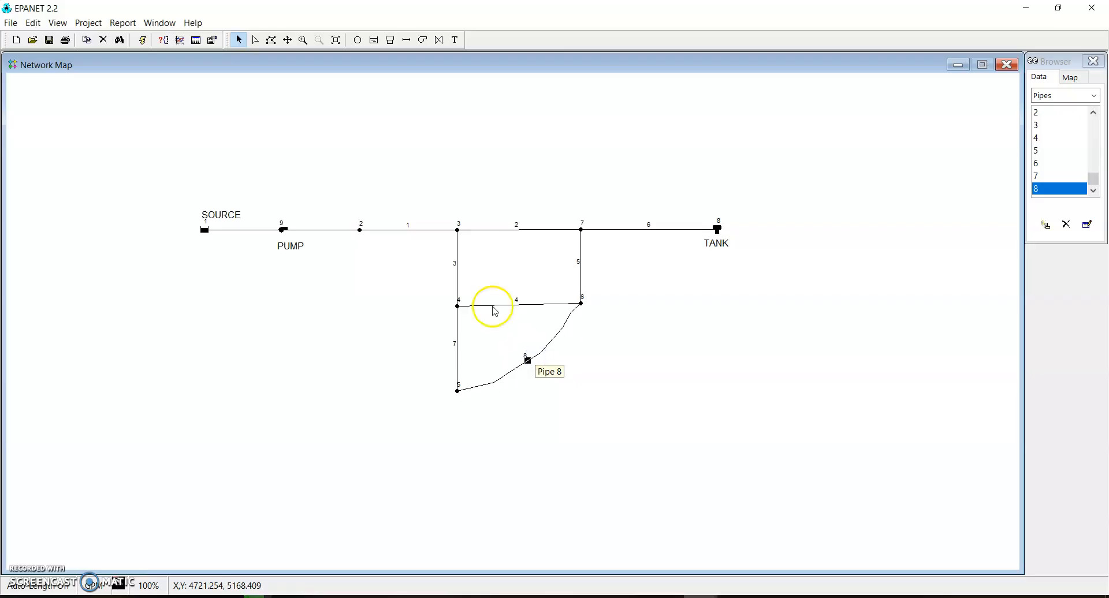
click(256, 39)
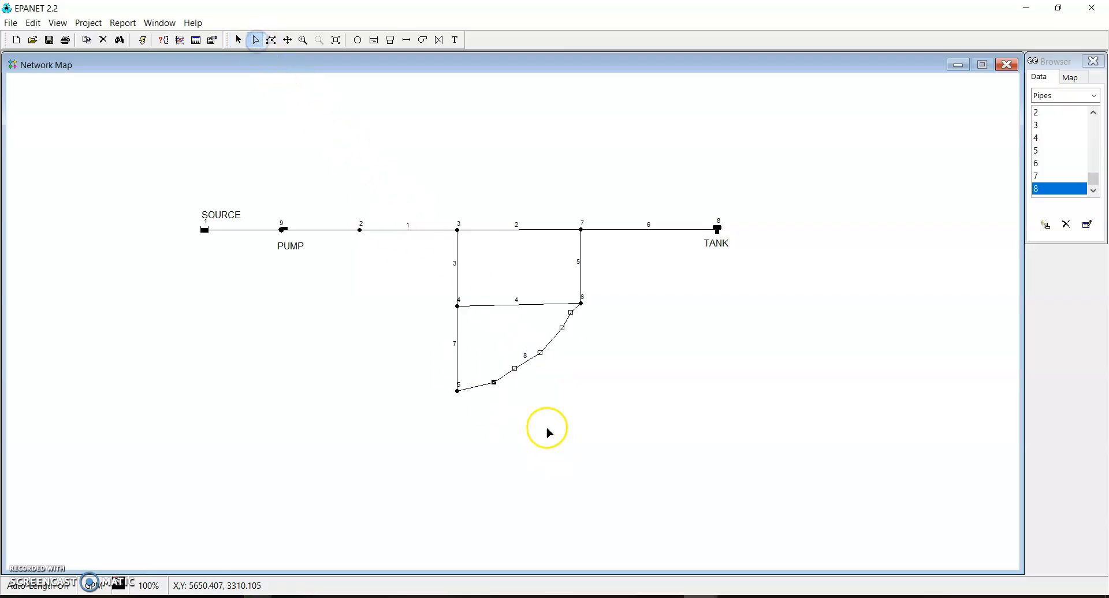
click(571, 313)
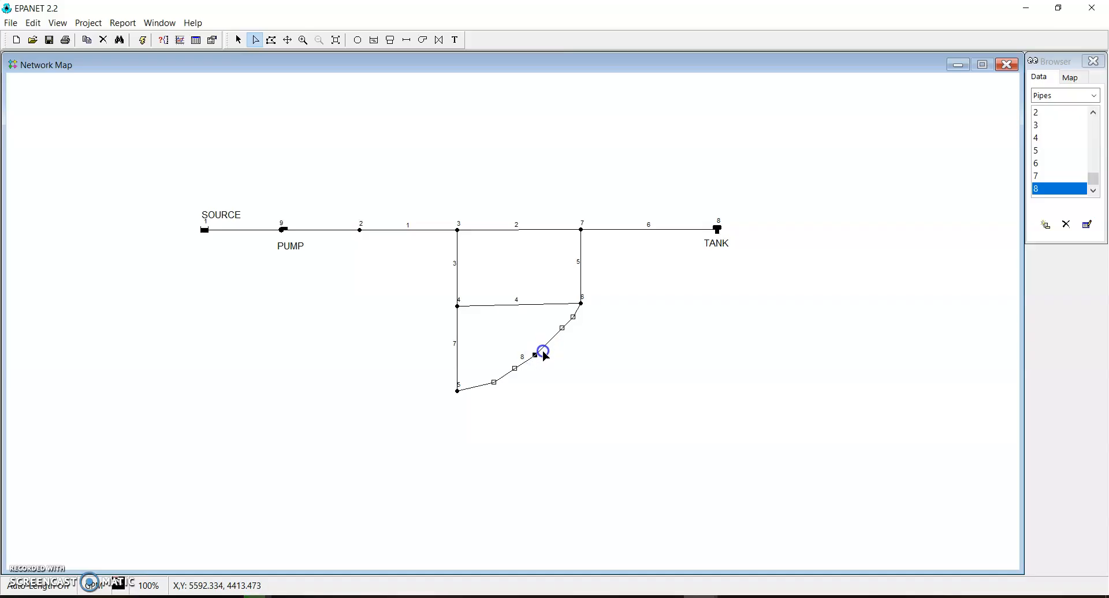
click(514, 369)
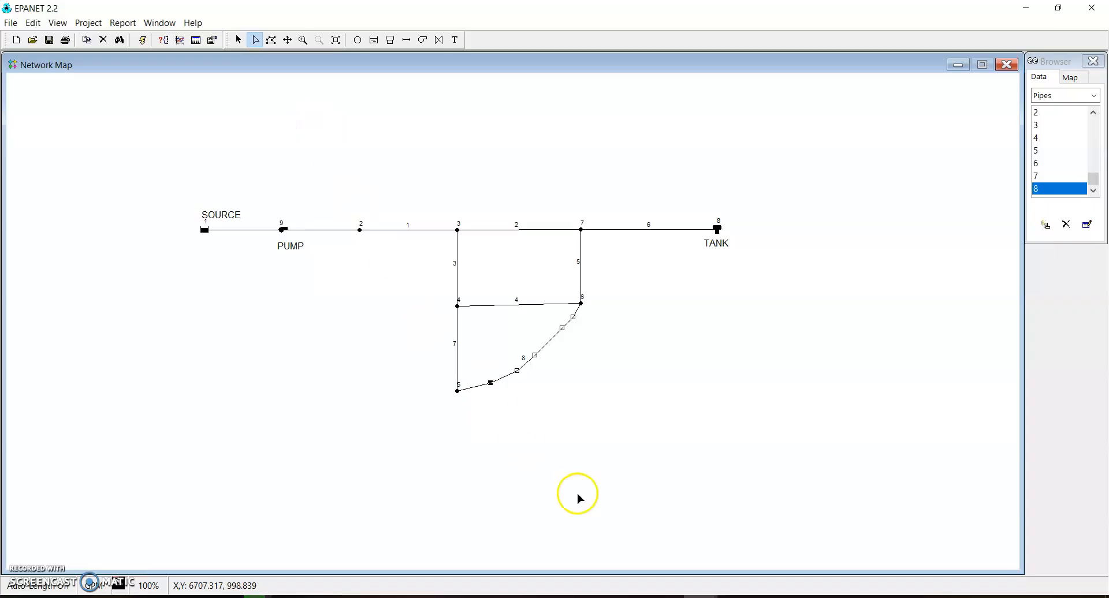
Review the tutorial's instructions for reshaping pipe 8 and its vertex editing options, and advance the tutorial to Setting Node Properties
click(735, 596)
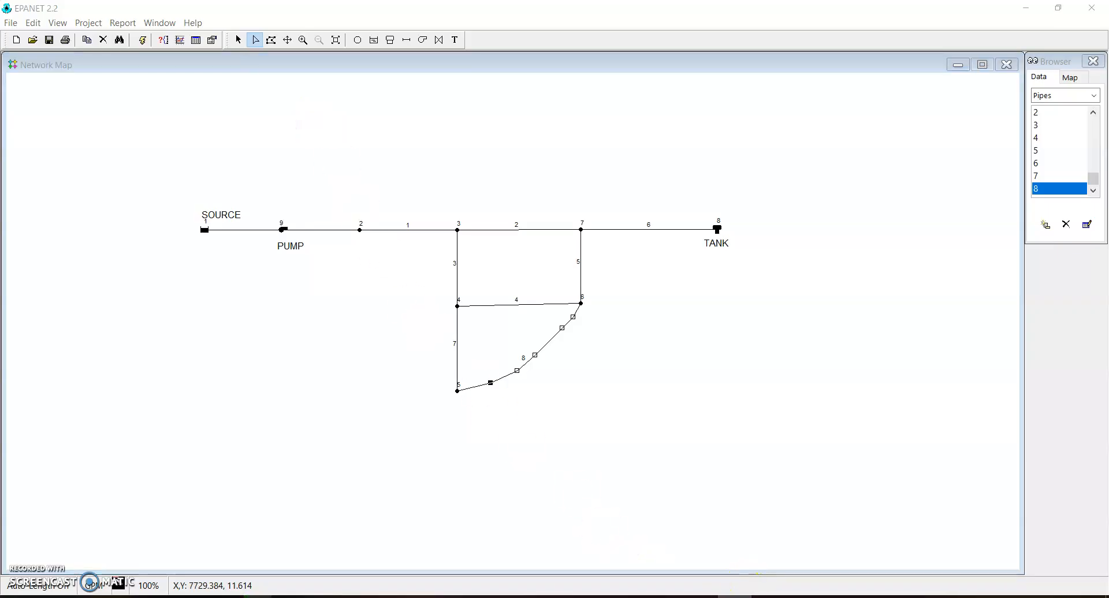
mouse_move(735, 596)
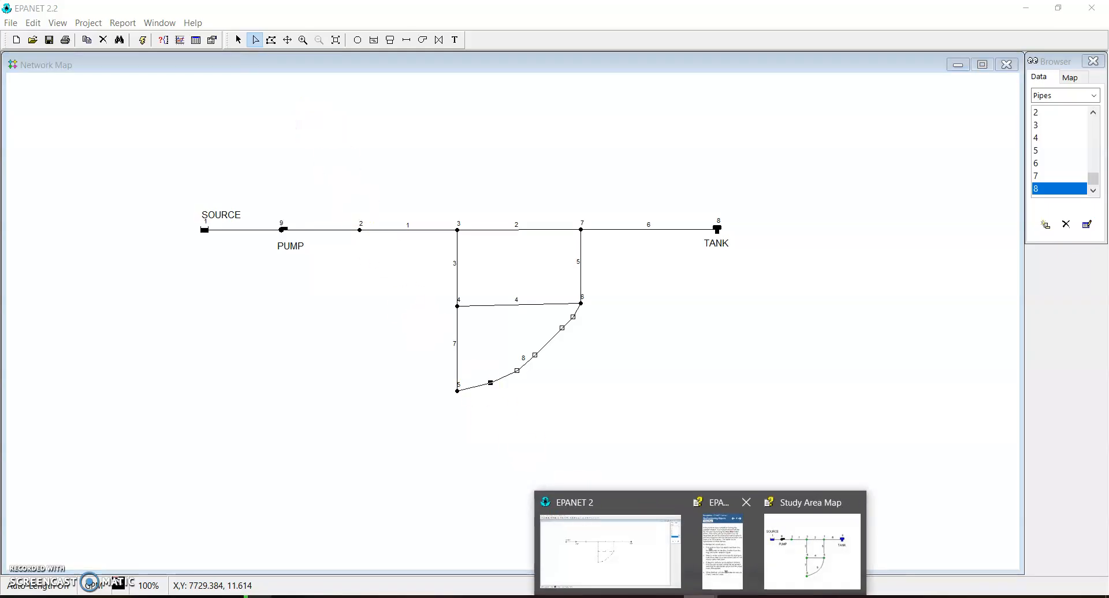
click(728, 556)
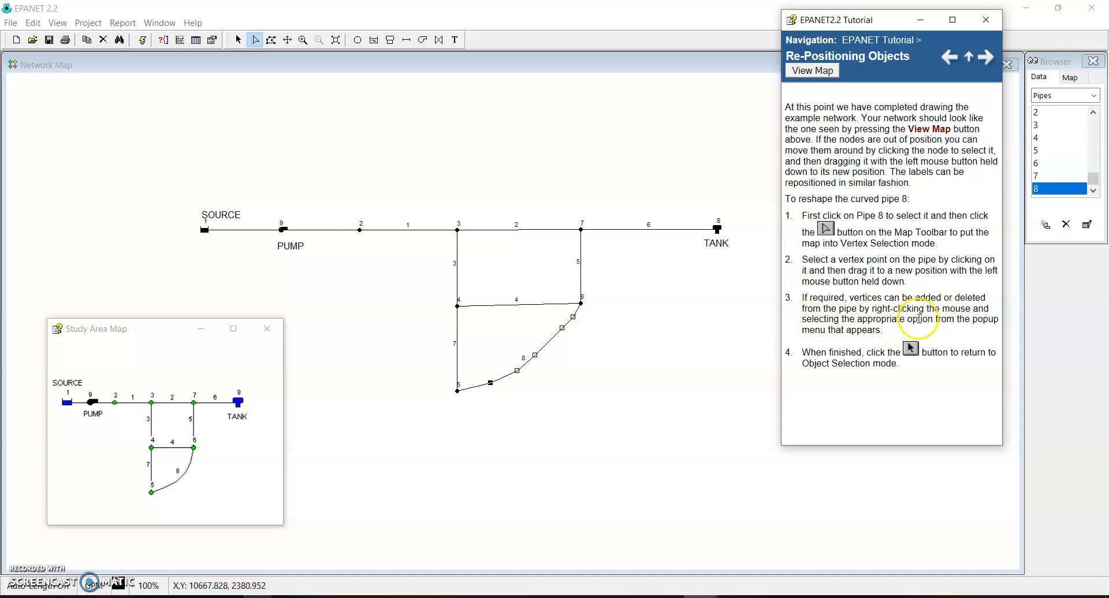
right_click(535, 356)
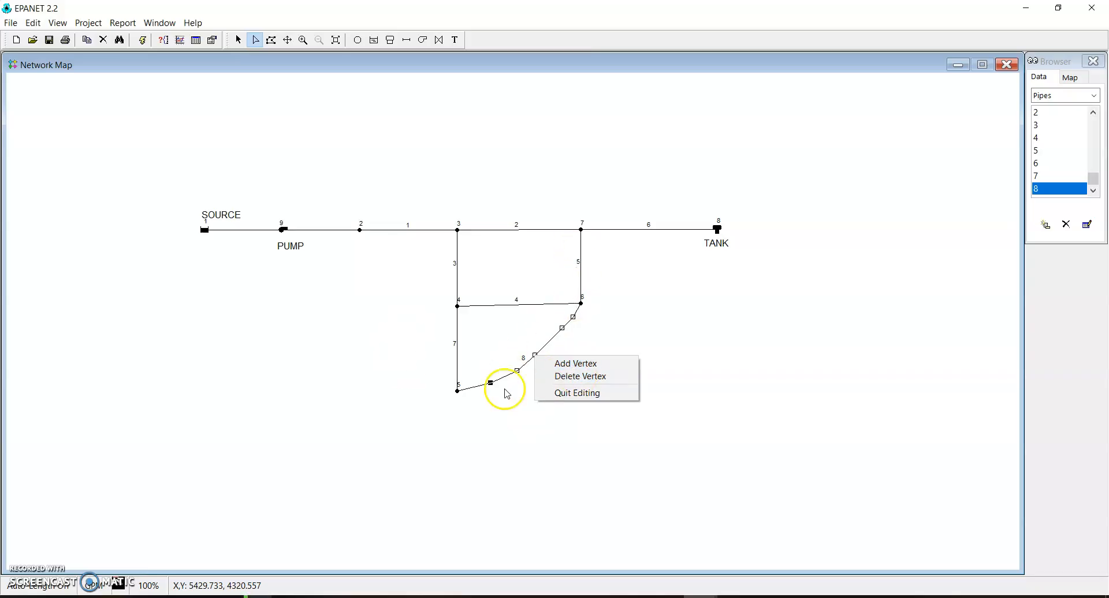
click(667, 309)
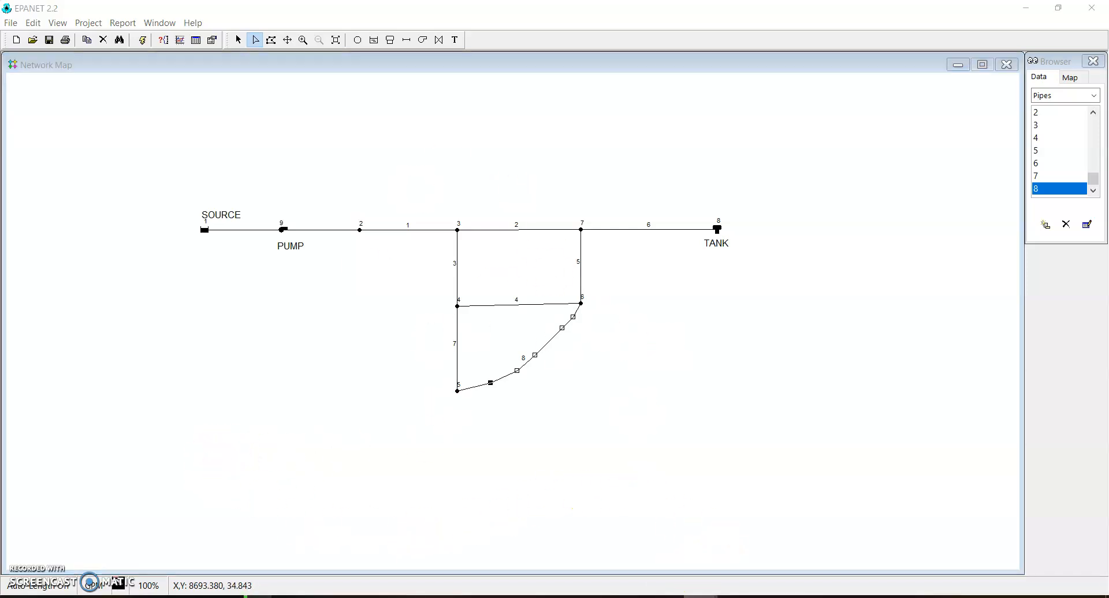
mouse_move(699, 590)
click(738, 541)
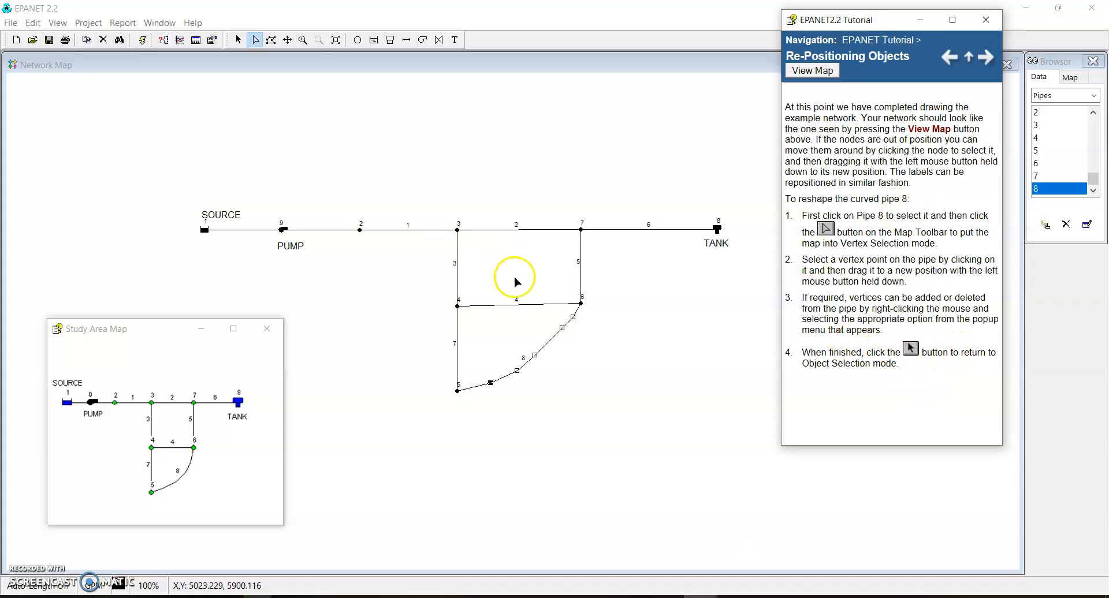
click(984, 58)
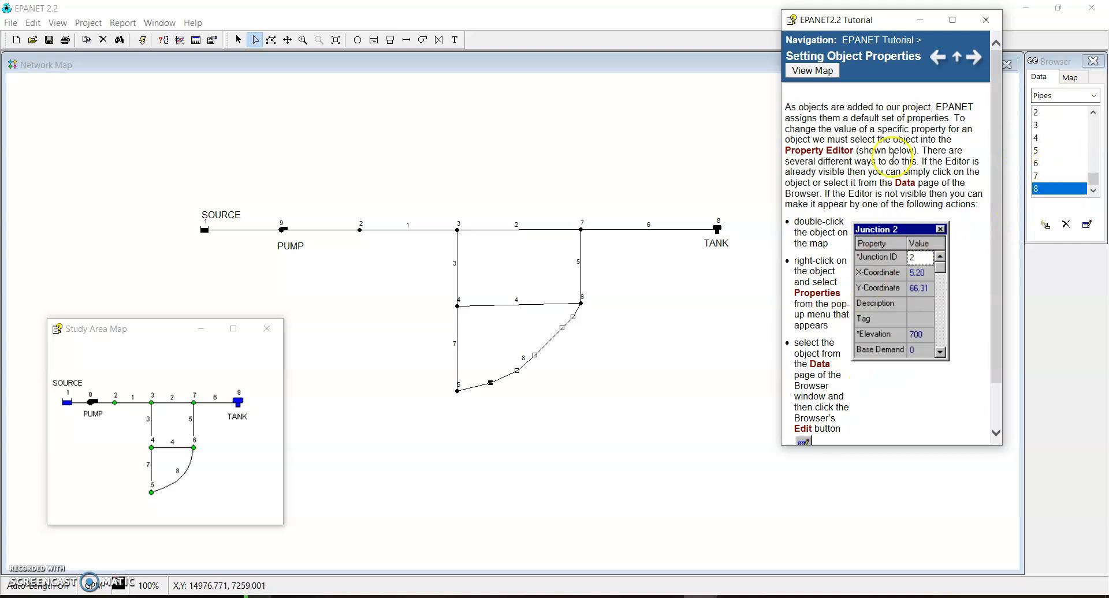
click(974, 56)
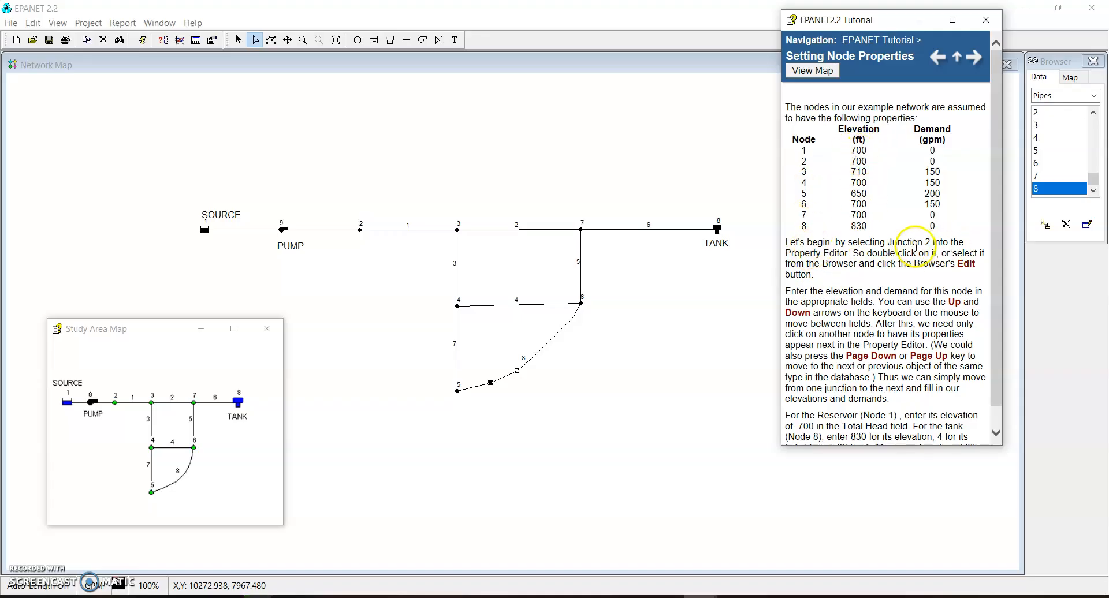
drag(901, 241, 941, 240)
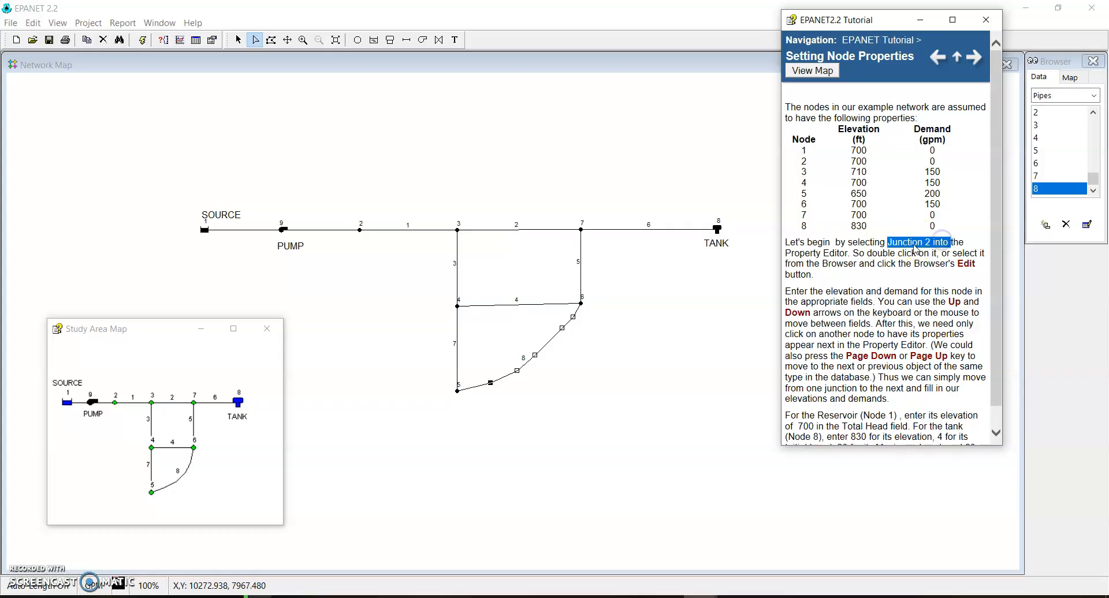
Return to object selection mode and set junction 2's elevation to 700, keeping its base demand at 0
click(238, 40)
double_click(359, 230)
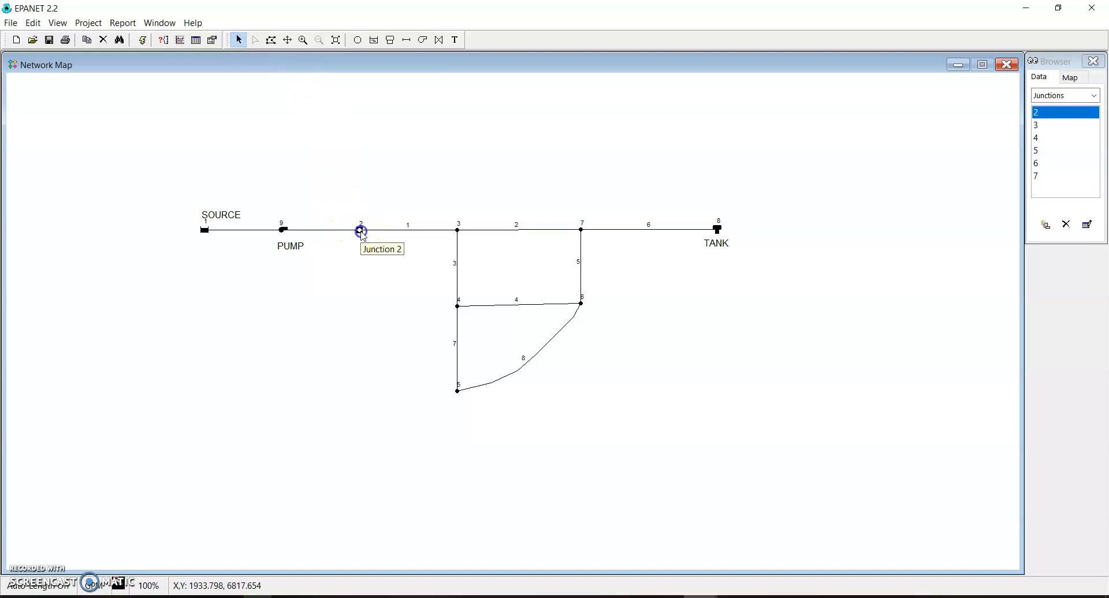
click(591, 319)
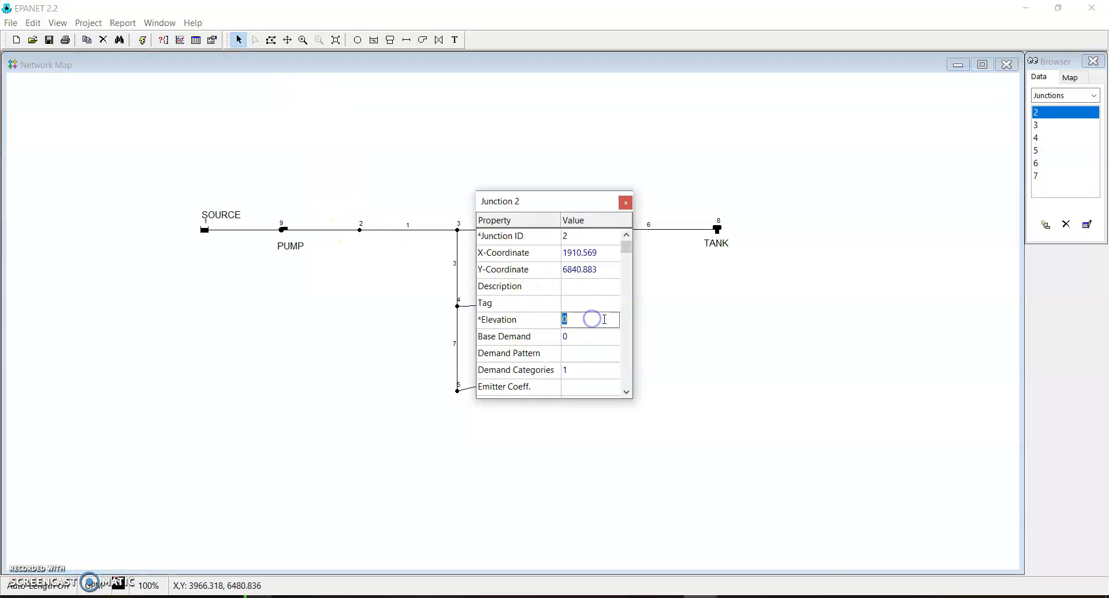
text(700)
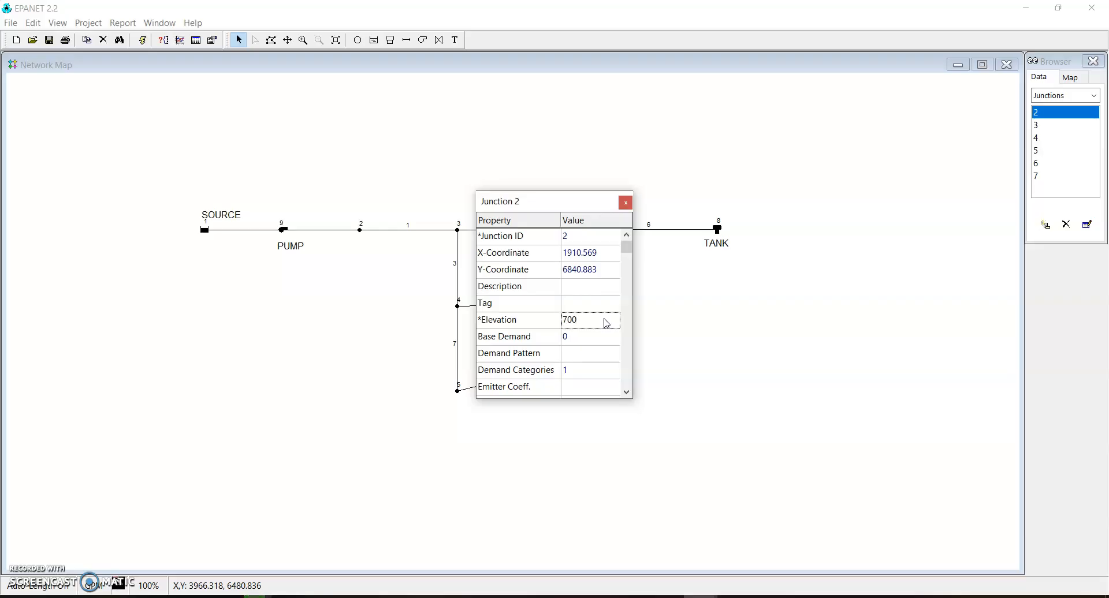
click(581, 332)
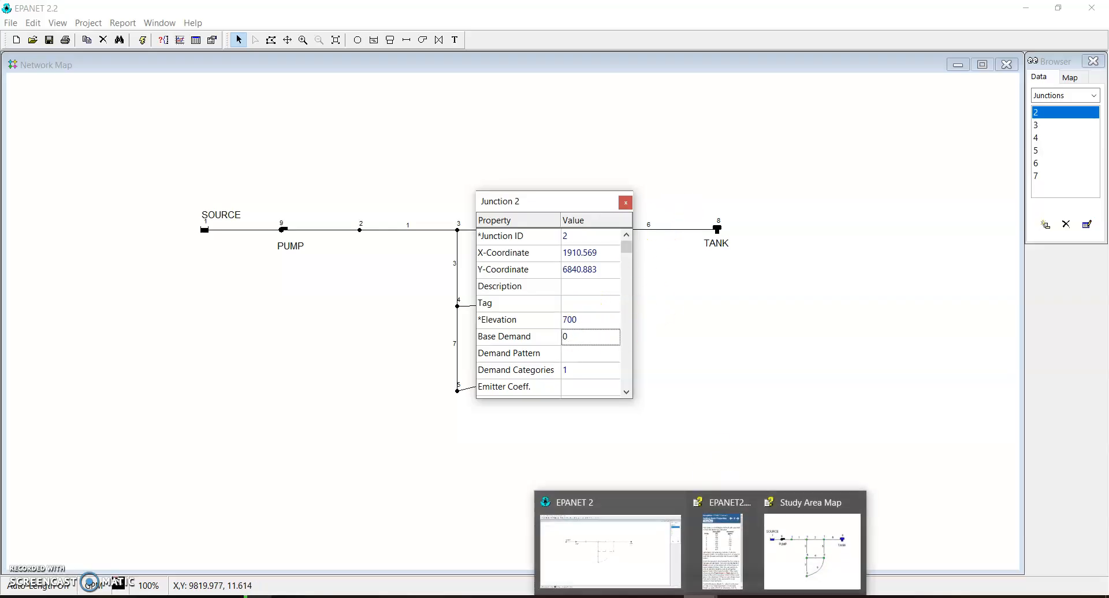
Set junction 3's elevation to 710 and its base demand to 150, following the tutorial's node table
click(1046, 125)
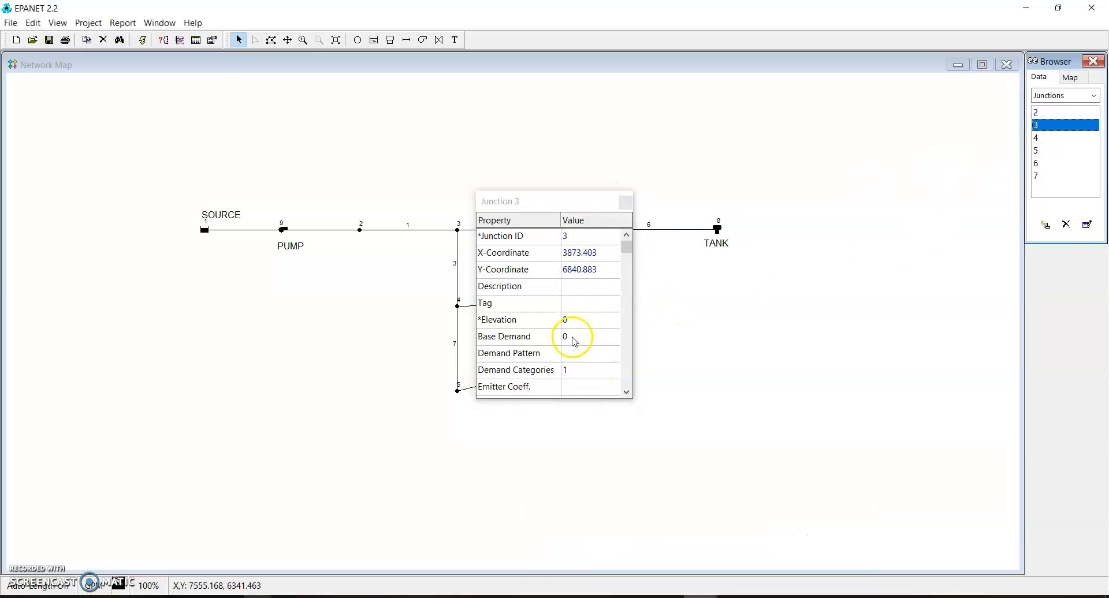
click(700, 597)
click(723, 548)
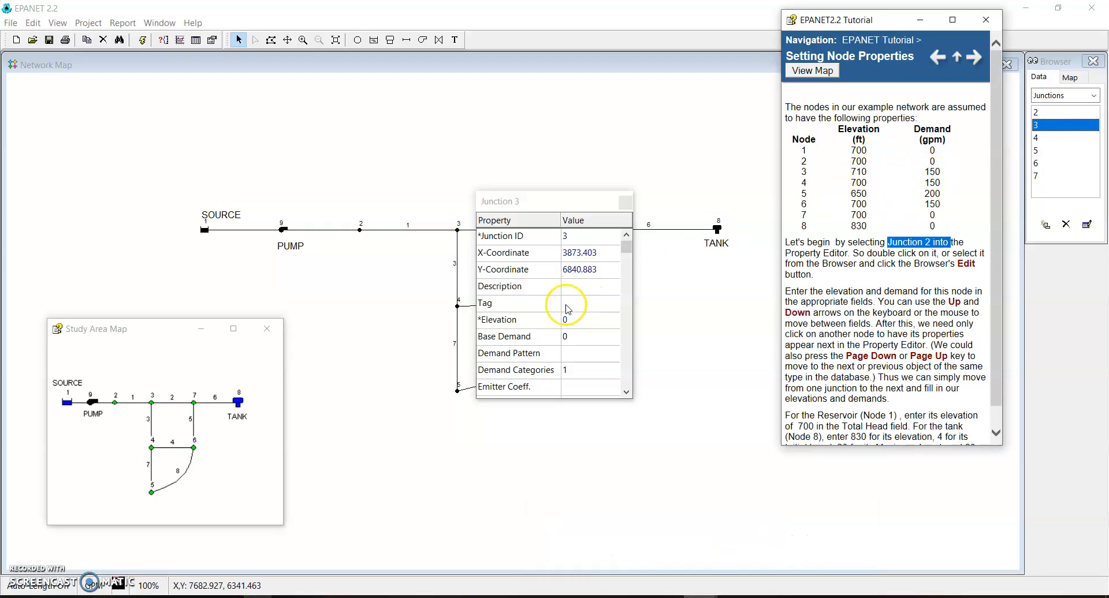
click(578, 319)
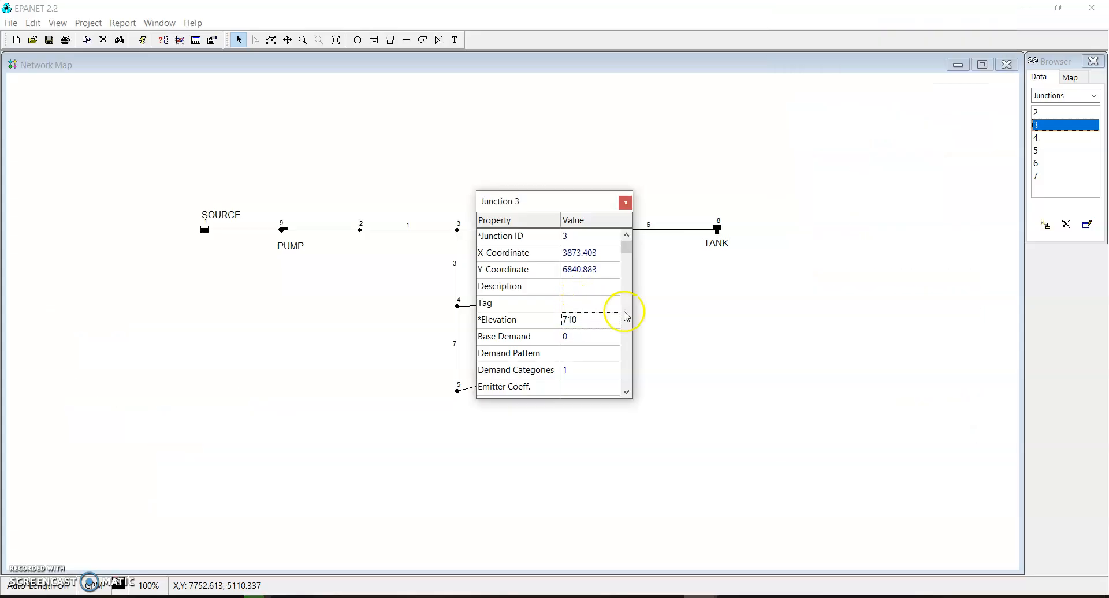
click(590, 340)
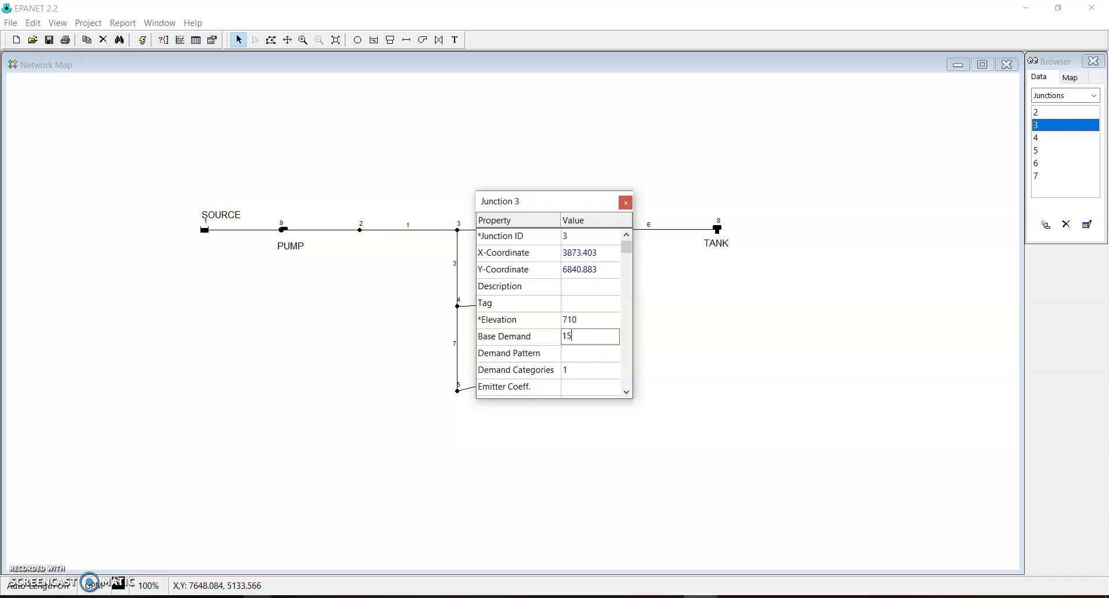
Set junction 4's elevation to 700 and base demand to 150, and fill in junctions 5 to 7 from the tutorial's node table
click(1040, 138)
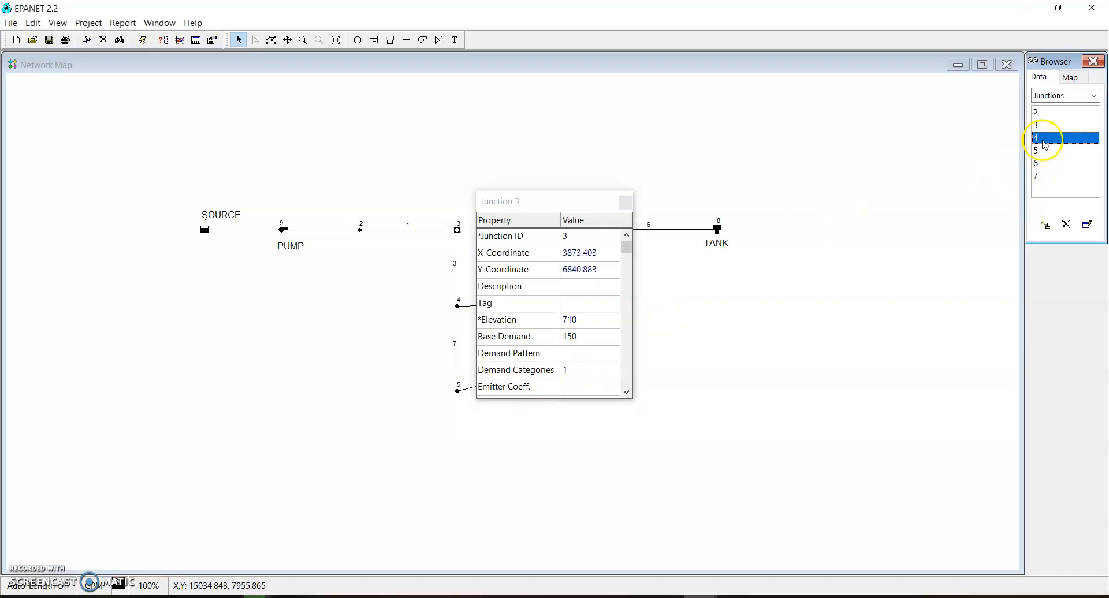
click(577, 321)
mouse_move(719, 595)
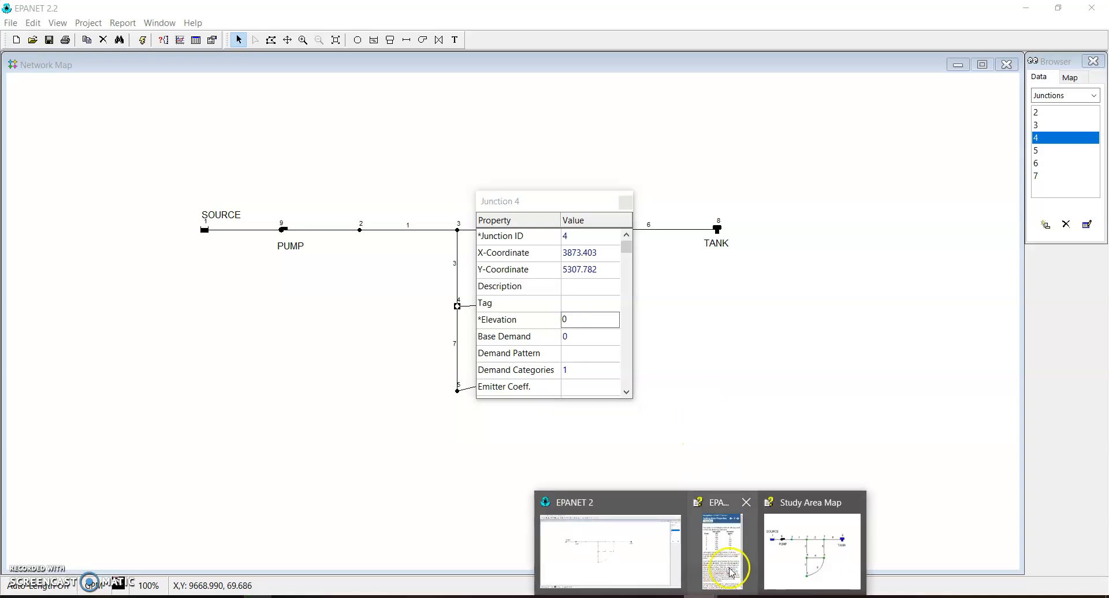
click(723, 558)
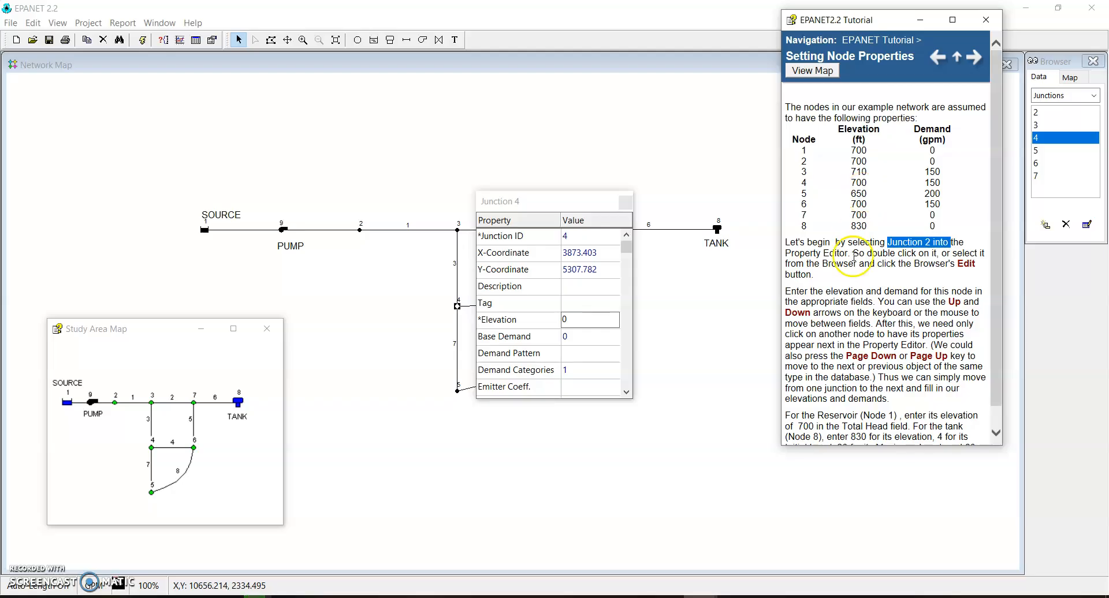
click(575, 318)
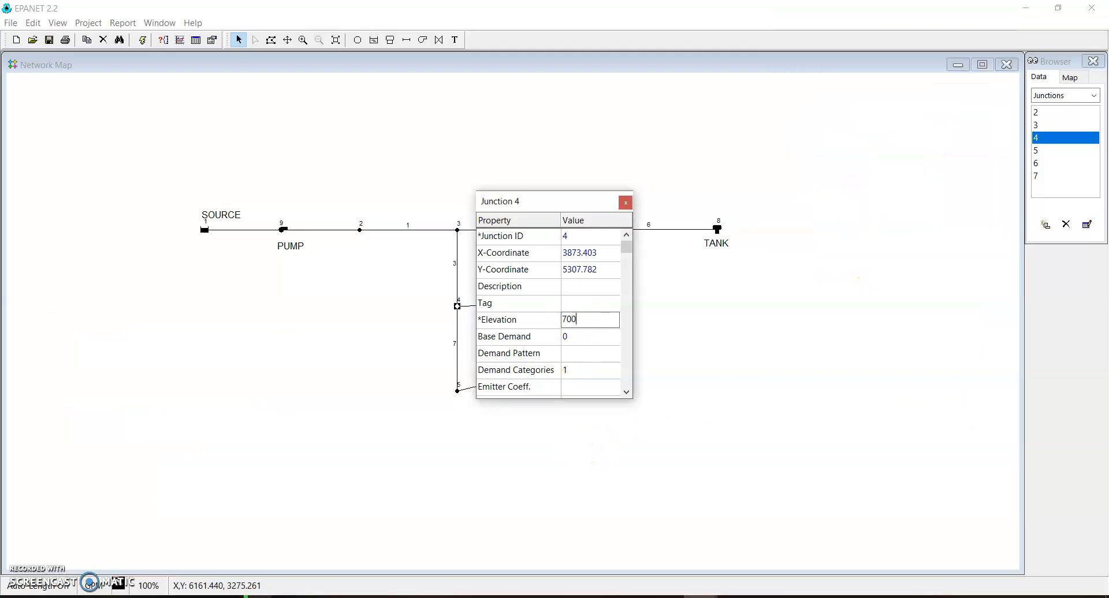
click(575, 338)
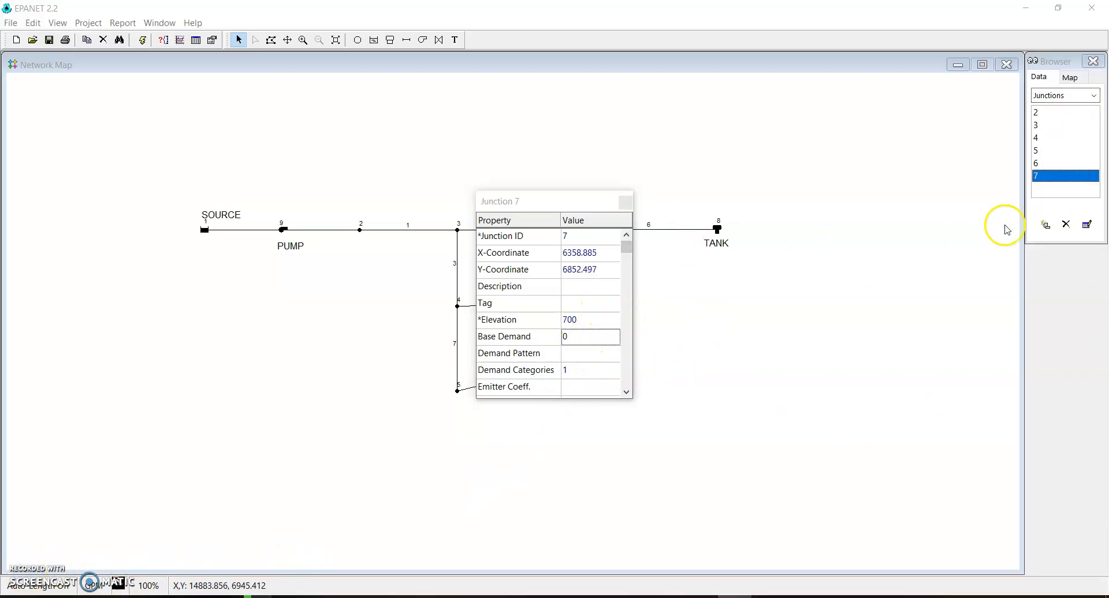
Check the elevations and base demands of junctions 5, 6 and 7, and read the tutorial's instructions for the reservoir and tank
click(1048, 151)
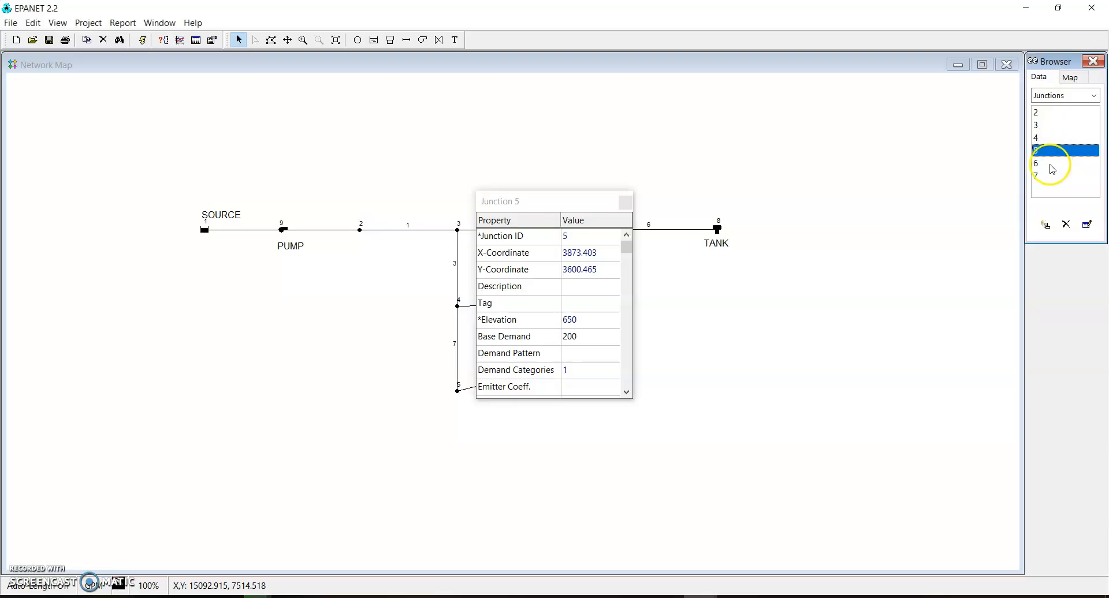
click(1052, 165)
click(1055, 178)
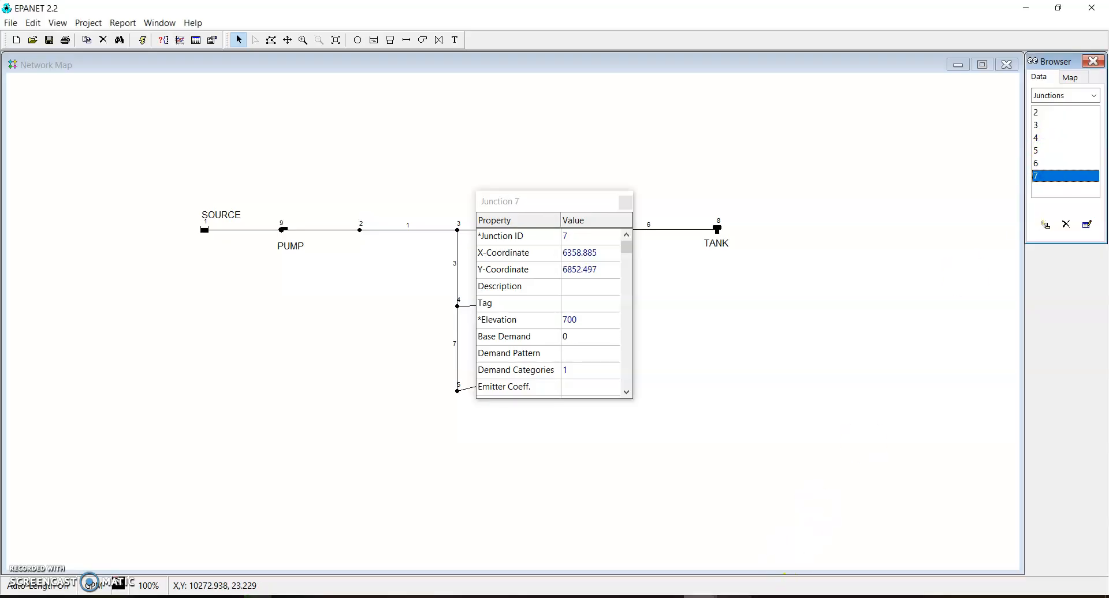
mouse_move(674, 574)
click(717, 572)
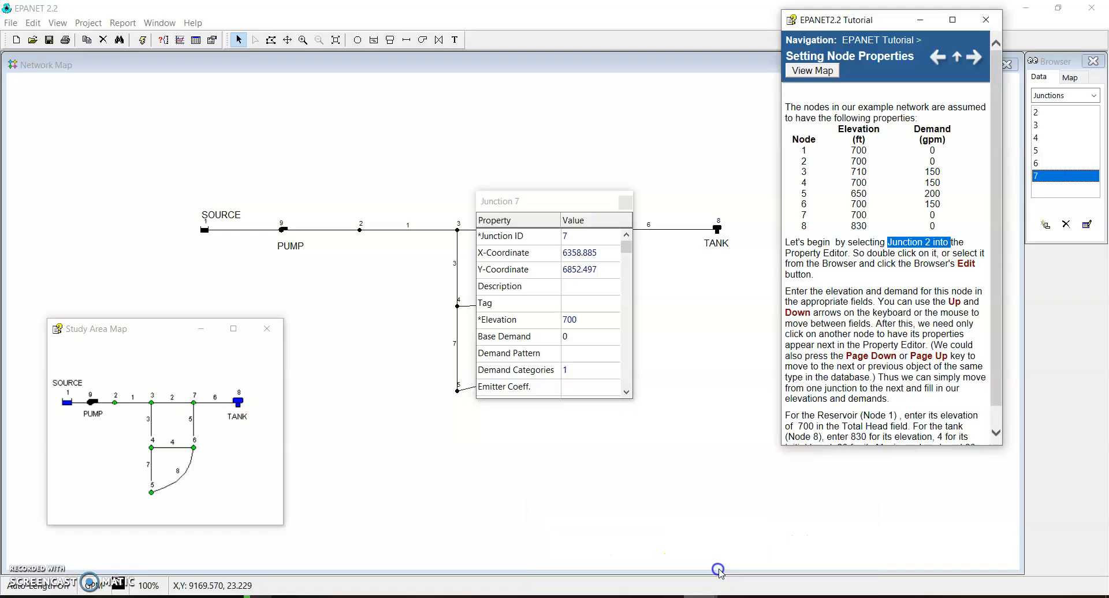
scroll(881, 373, down, 1)
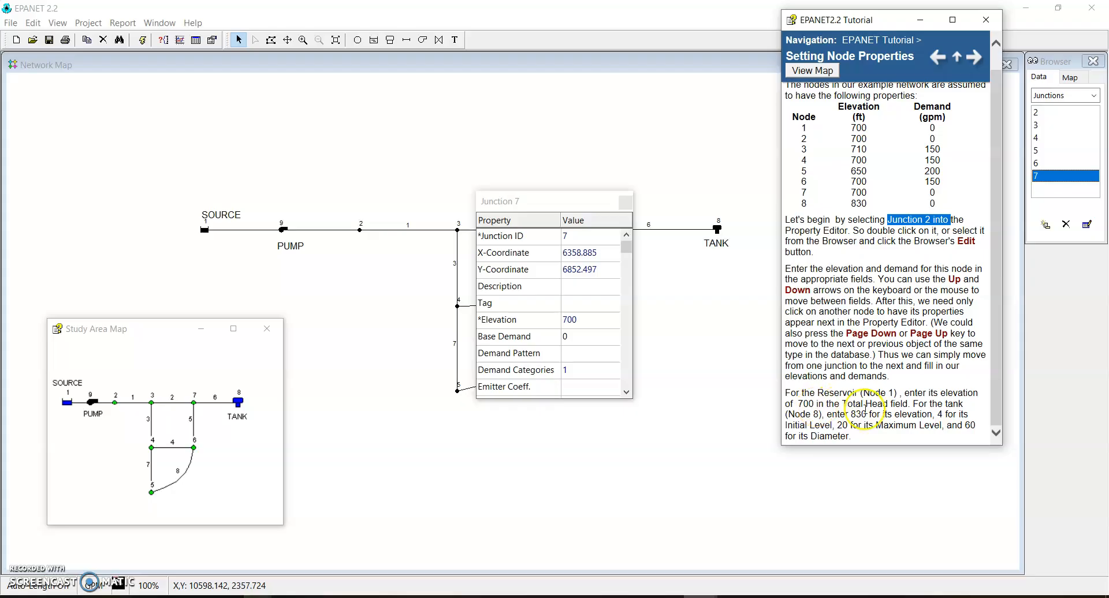
drag(856, 399, 923, 414)
click(899, 400)
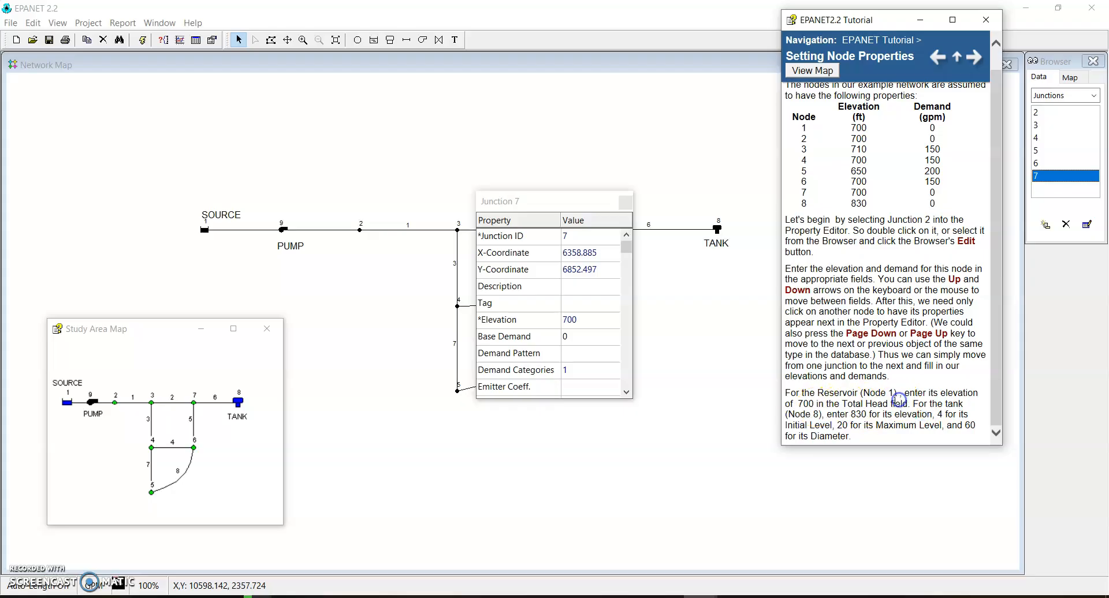
Set the total head of reservoir 1 to 700 and close its properties
click(204, 231)
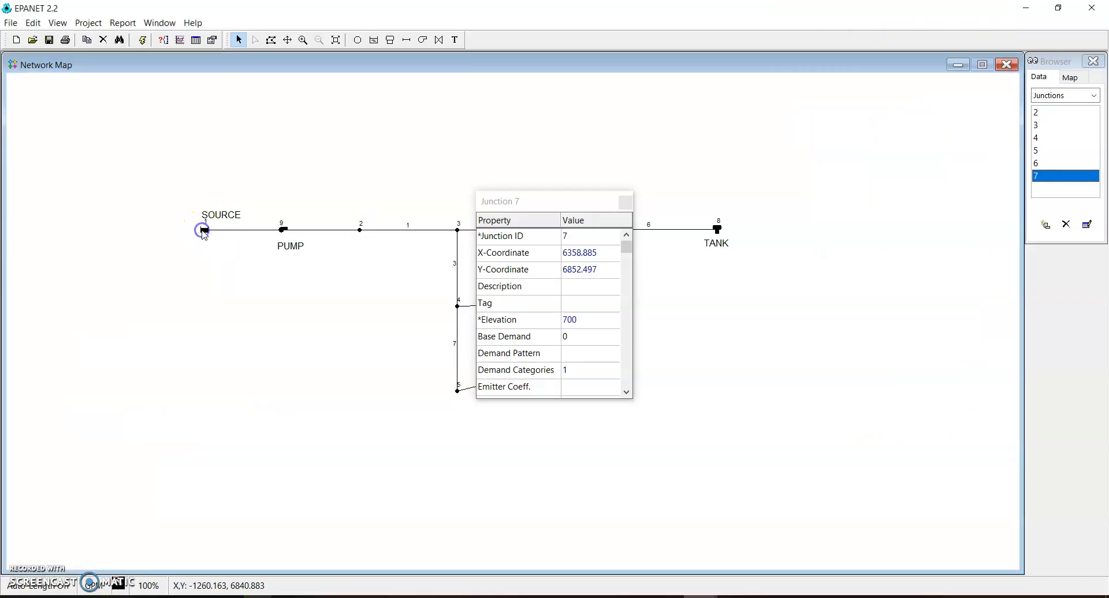
double_click(204, 231)
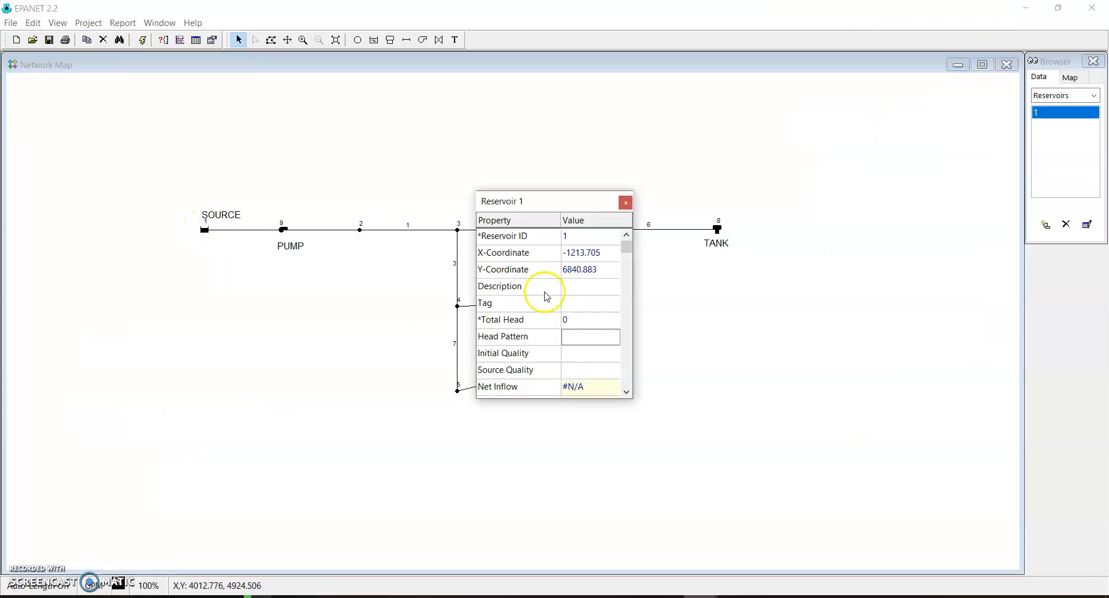
click(572, 318)
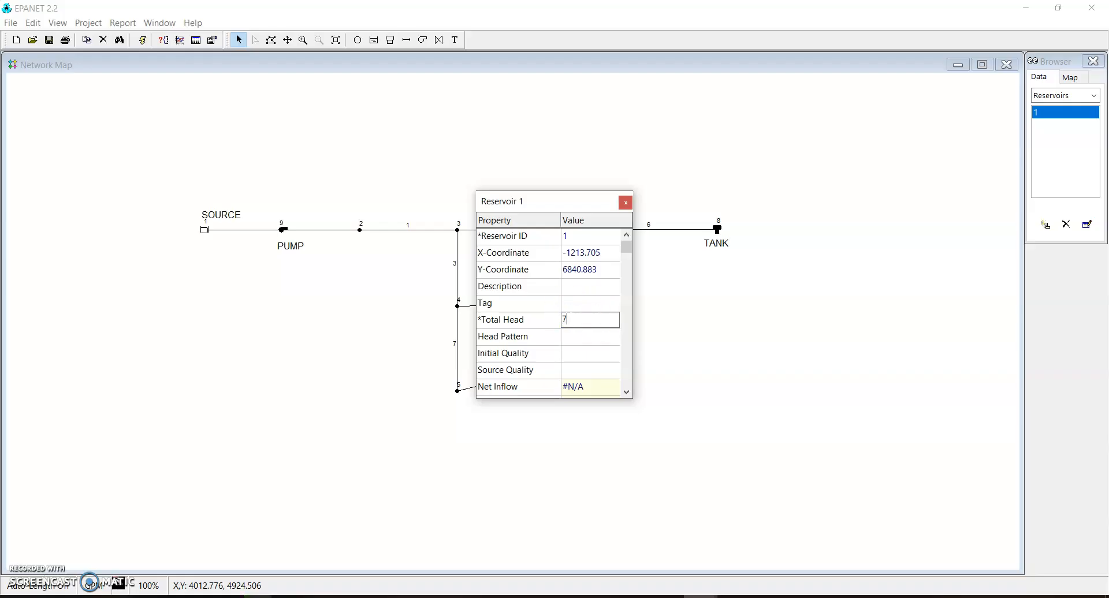
text(700)
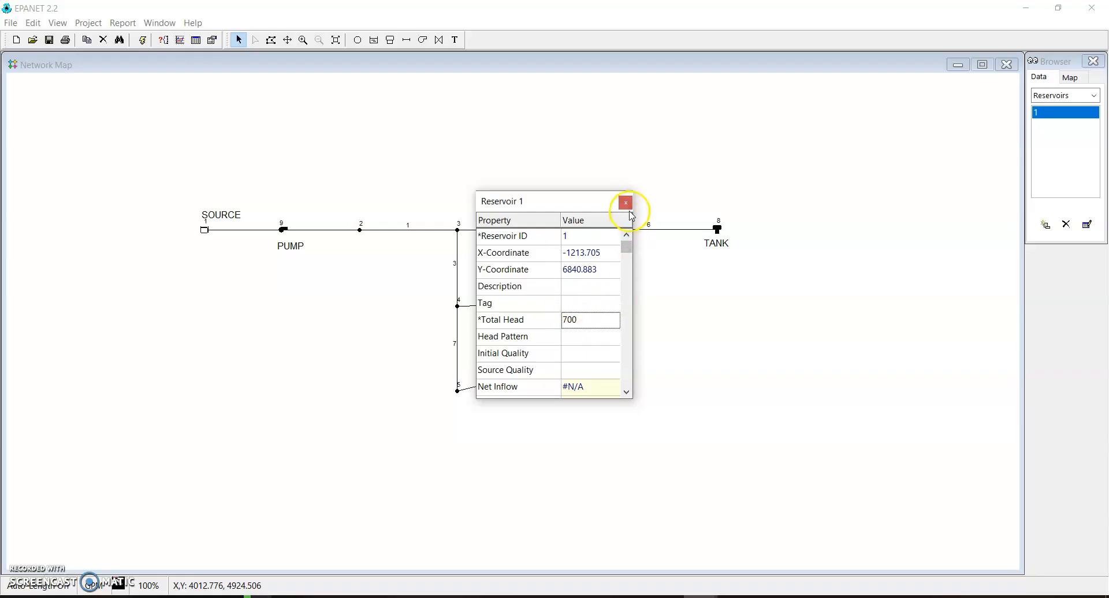
click(625, 203)
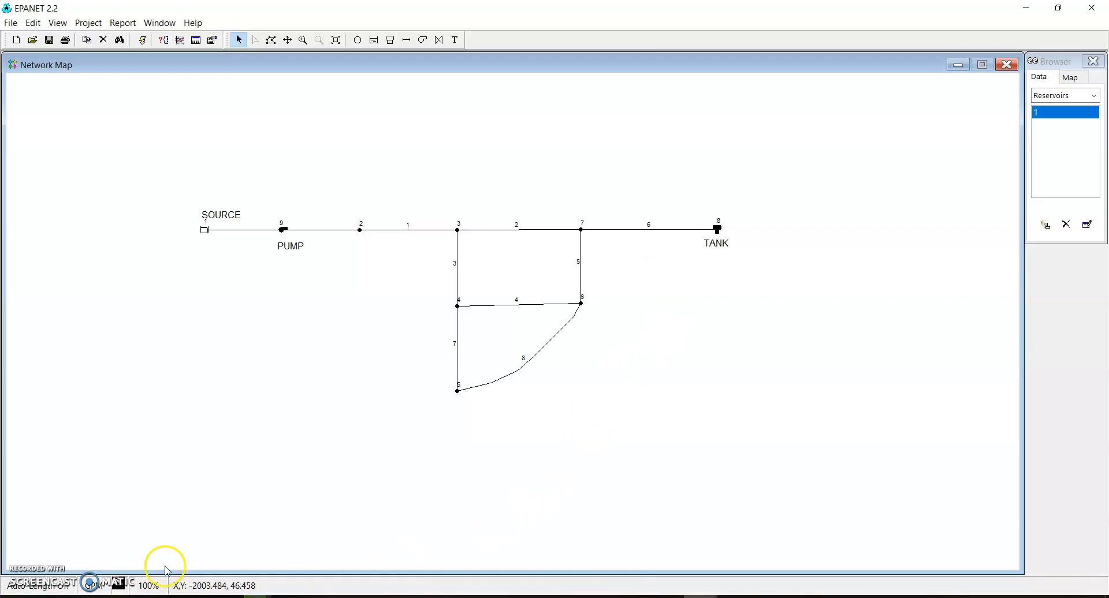
Following the tutorial, set tank 8's elevation to 830, initial level to 4 and diameter to 60, keeping its maximum level at 20
mouse_move(733, 595)
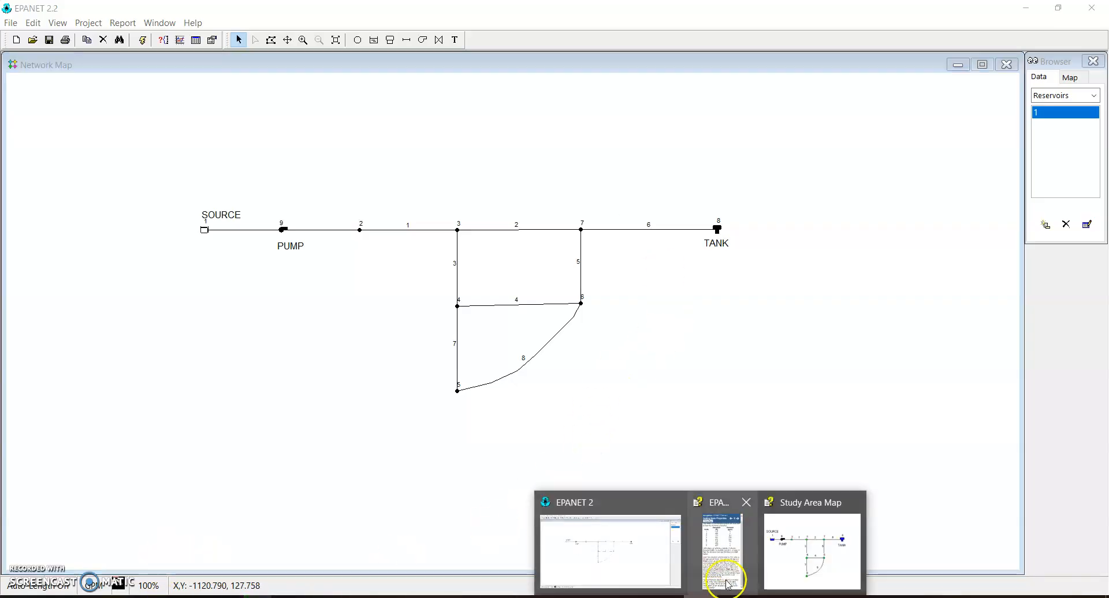
click(733, 574)
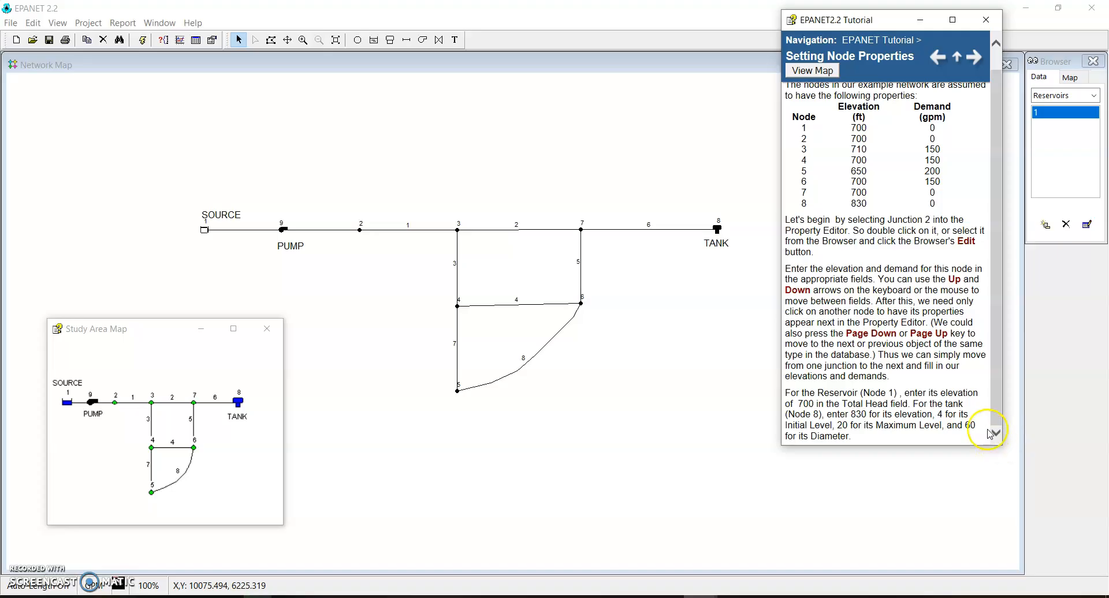
click(716, 234)
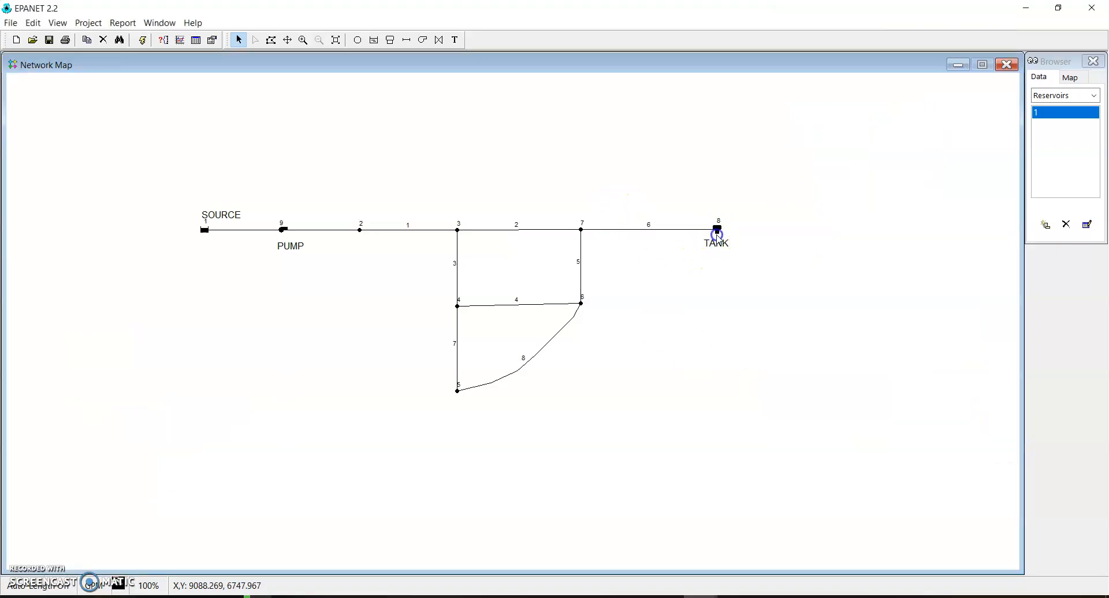
double_click(717, 231)
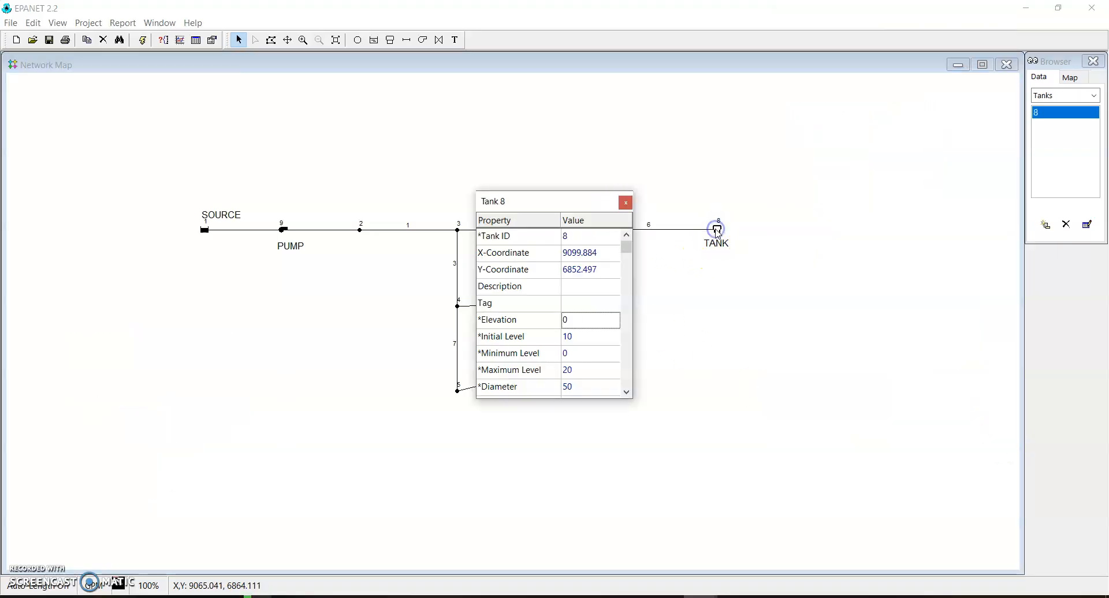
click(570, 322)
click(594, 321)
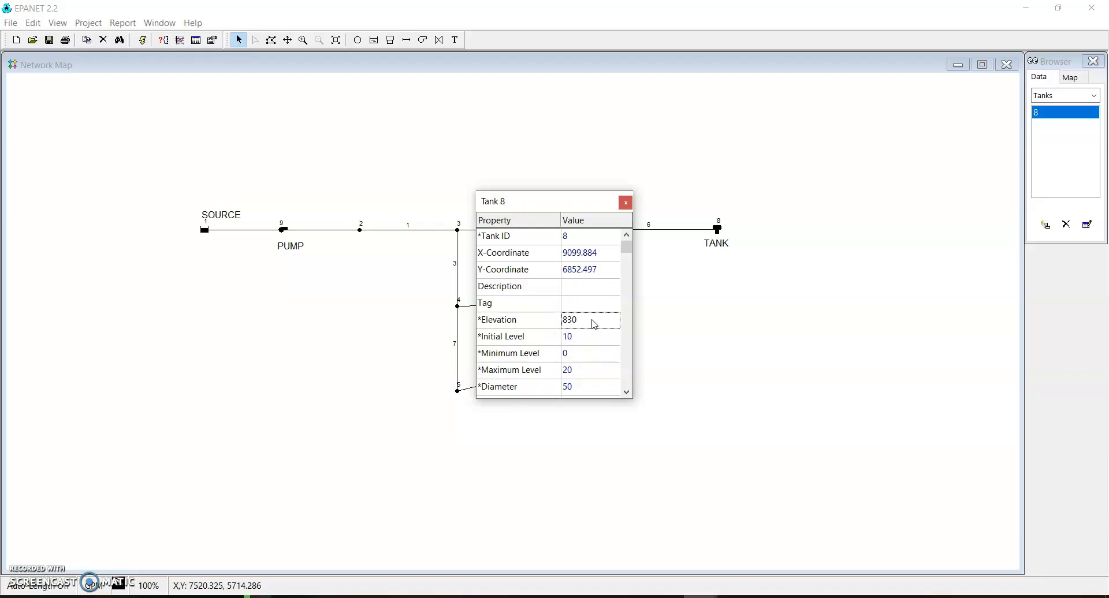
click(580, 339)
click(577, 369)
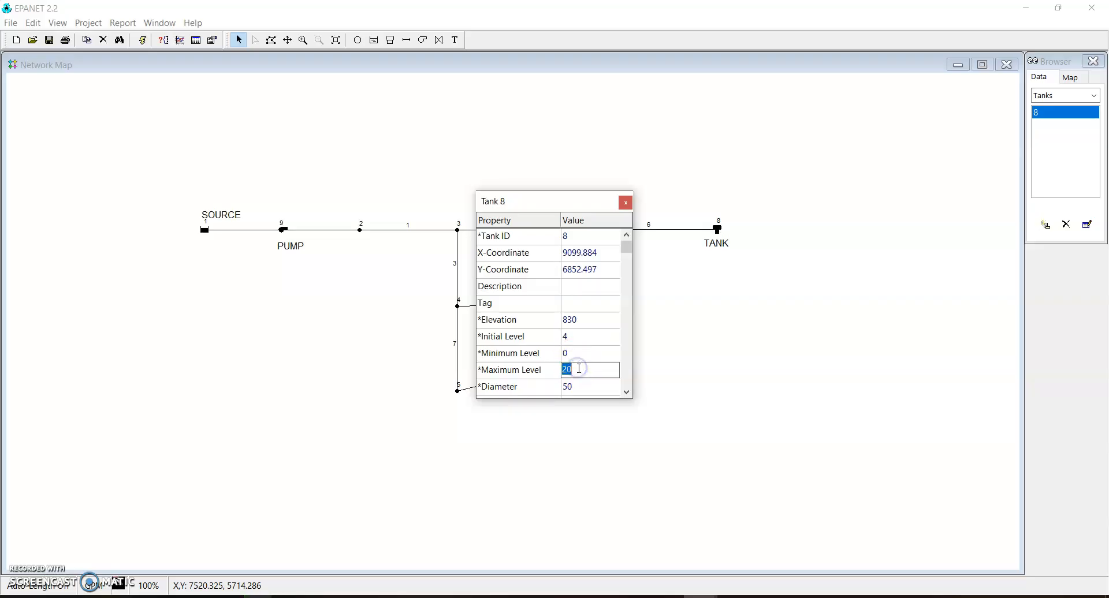
click(569, 387)
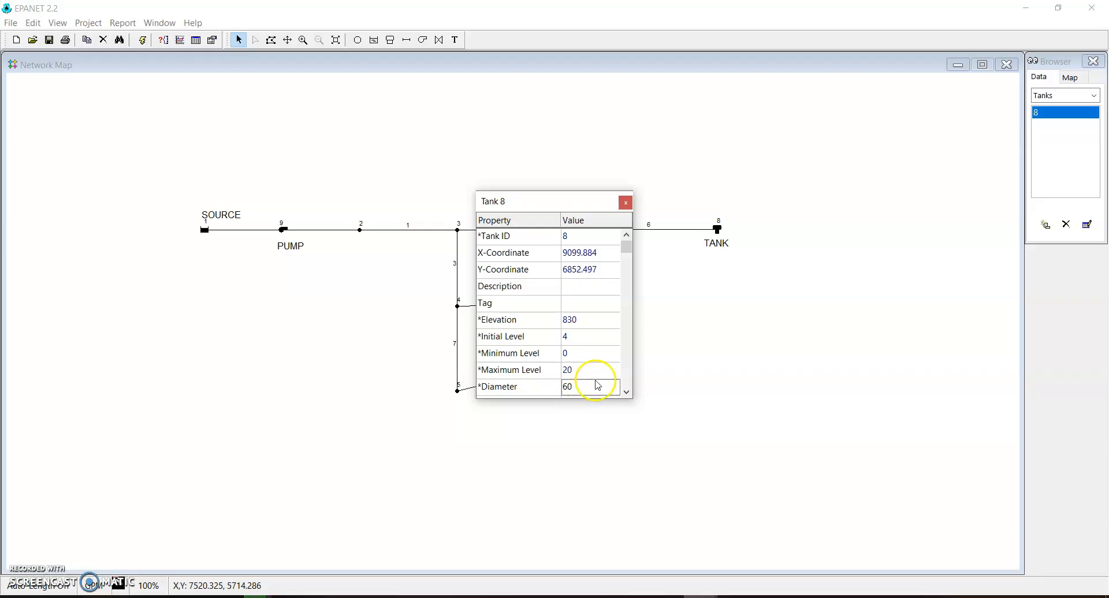
click(624, 203)
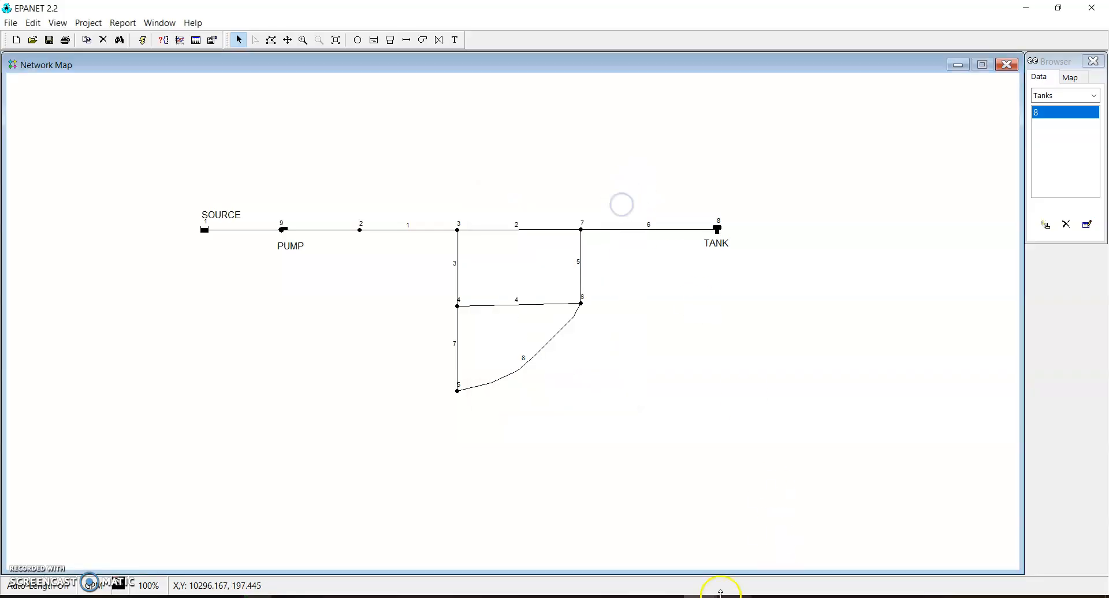
Advance the tutorial to its link properties and set pipe 1's length to 3000 and diameter to 14
click(700, 597)
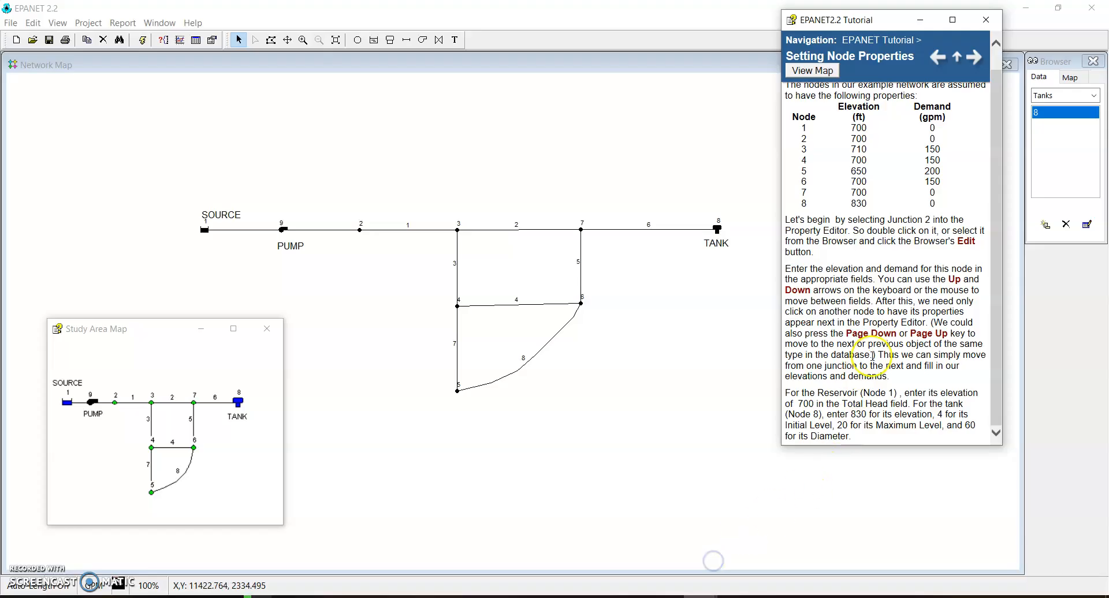
click(974, 56)
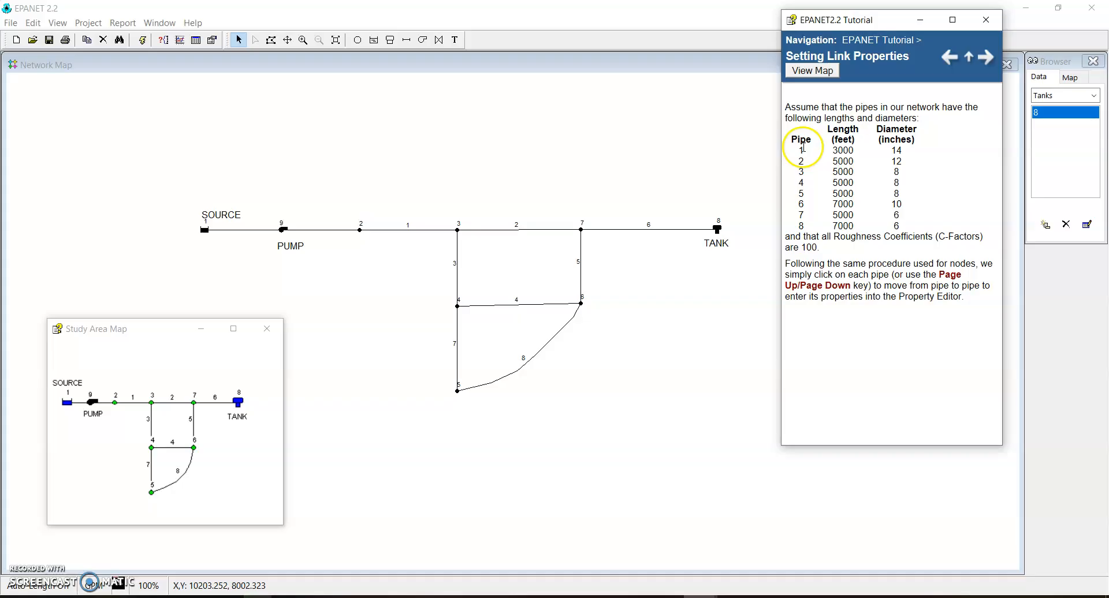
double_click(407, 230)
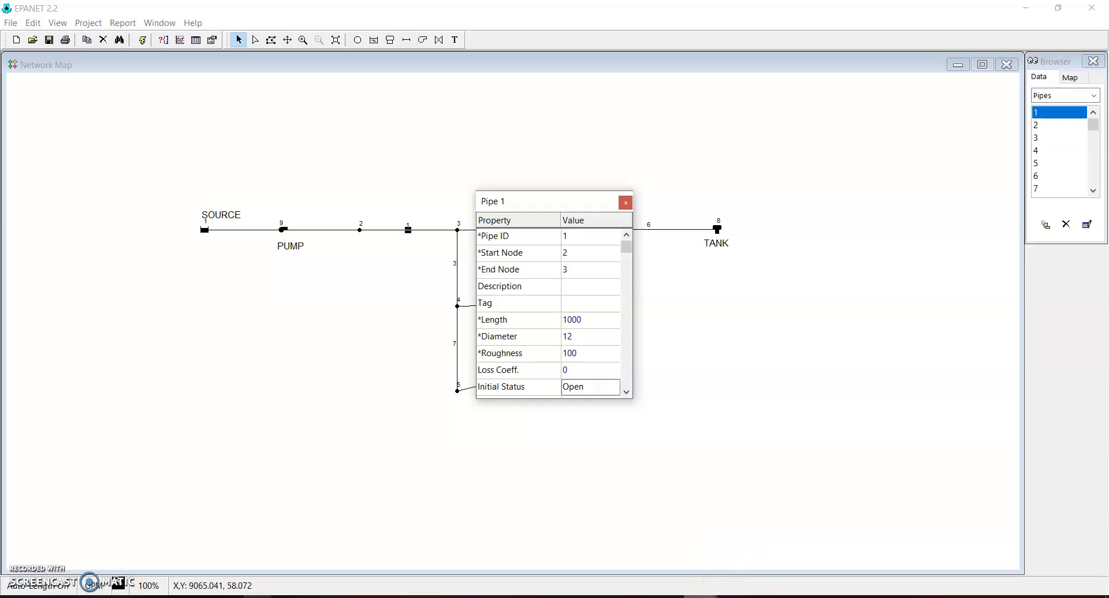
click(705, 570)
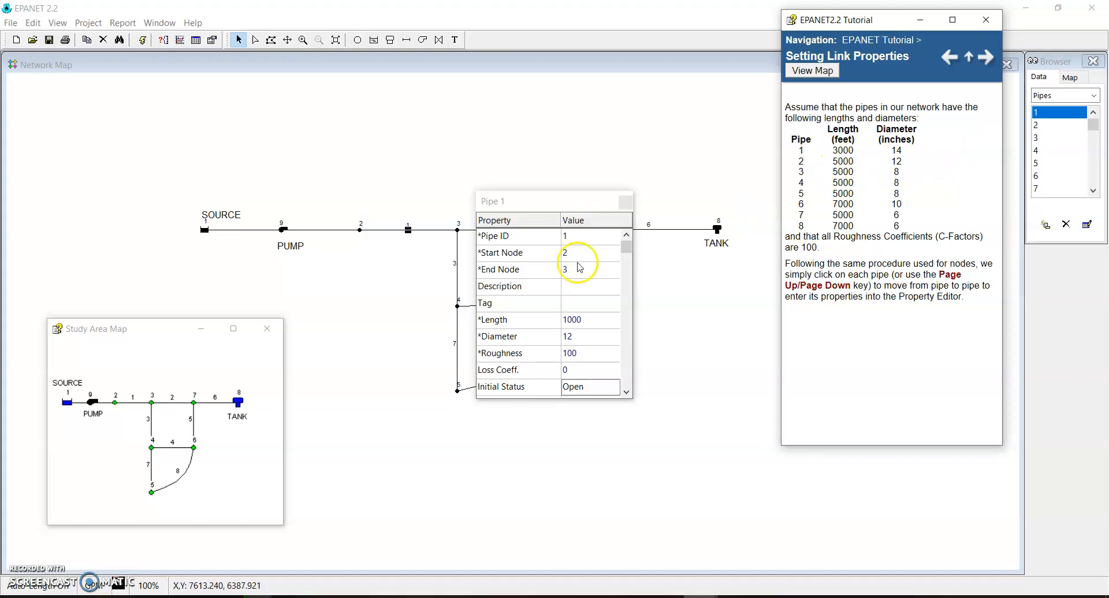
click(579, 319)
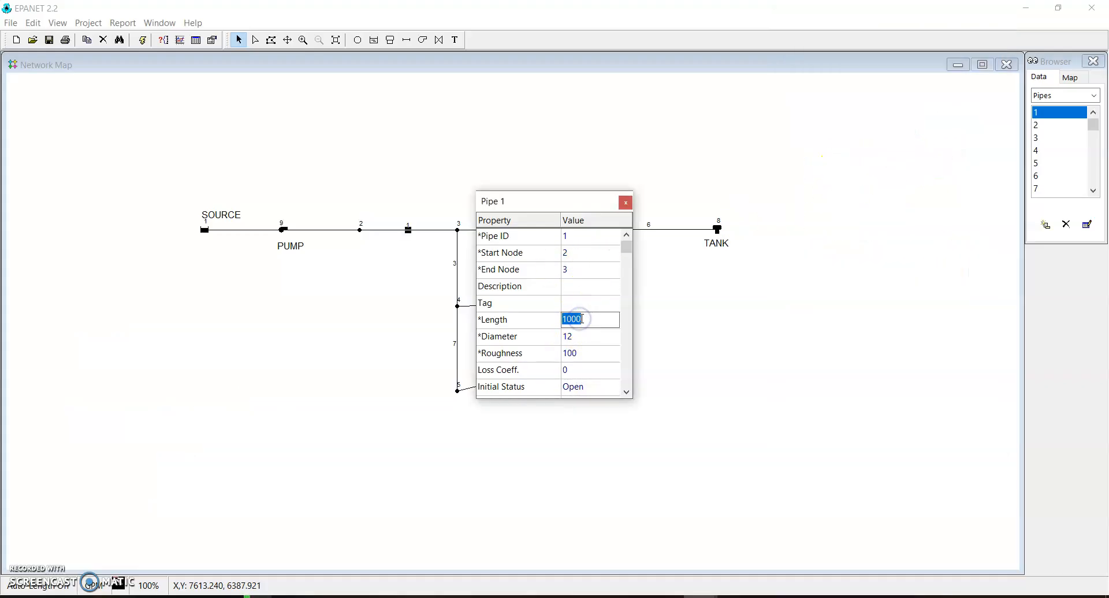
click(578, 342)
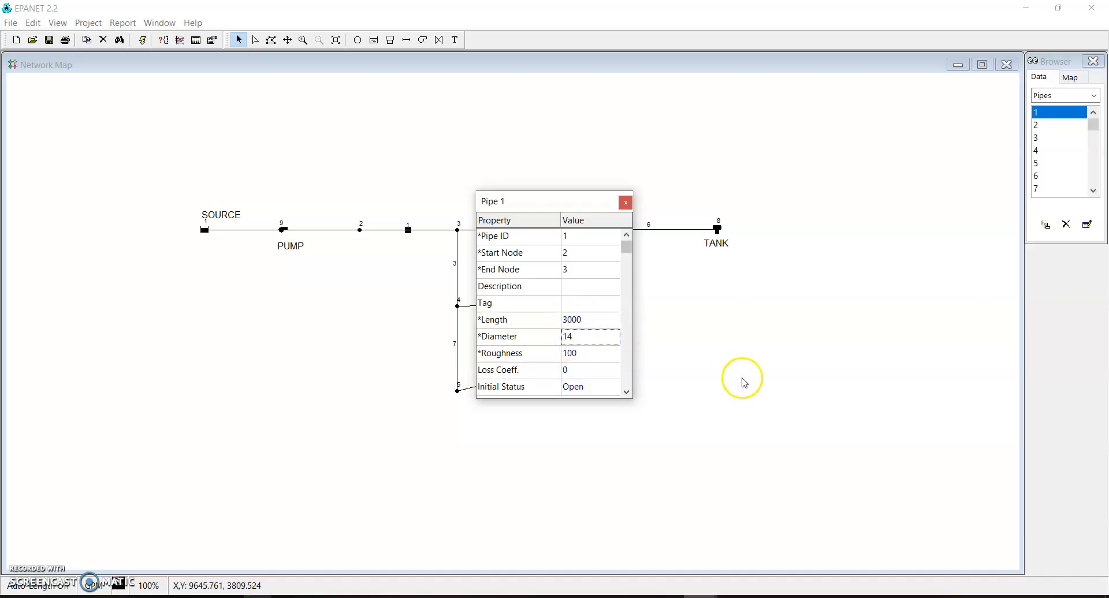
Set pipe 2's length to 5000, keeping its diameter at 12, and fill in pipes 3 to 8 from the tutorial's pipe table
click(1039, 124)
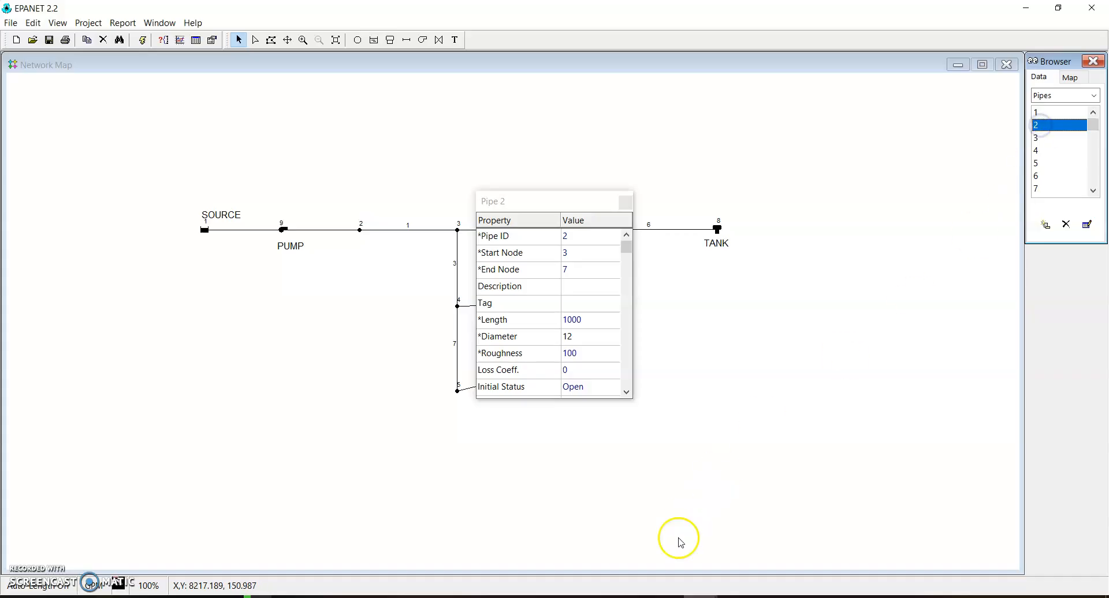
mouse_move(719, 595)
click(718, 568)
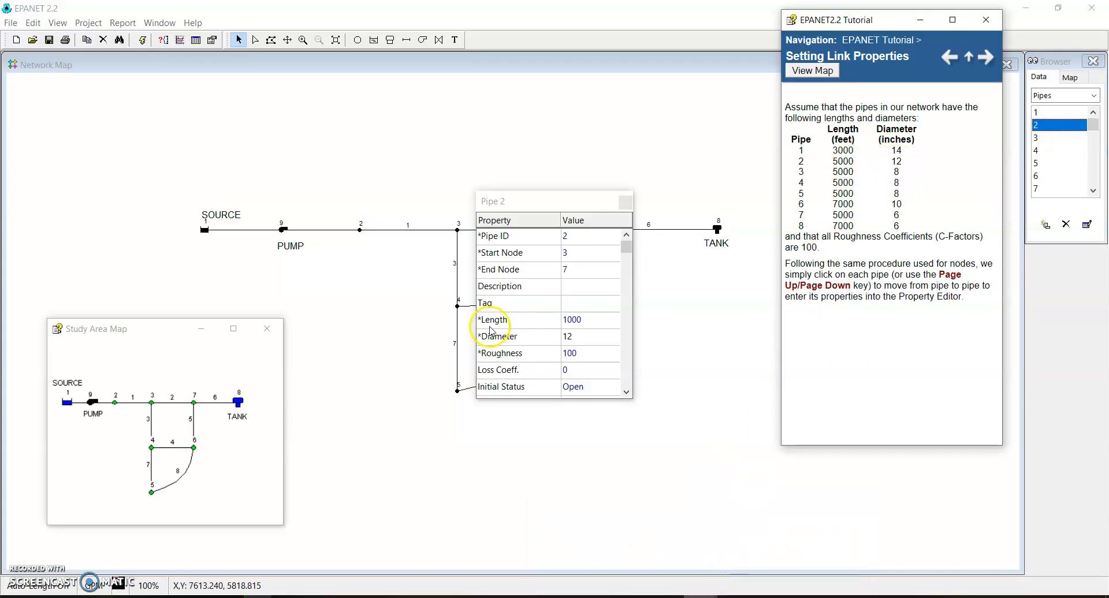
click(572, 320)
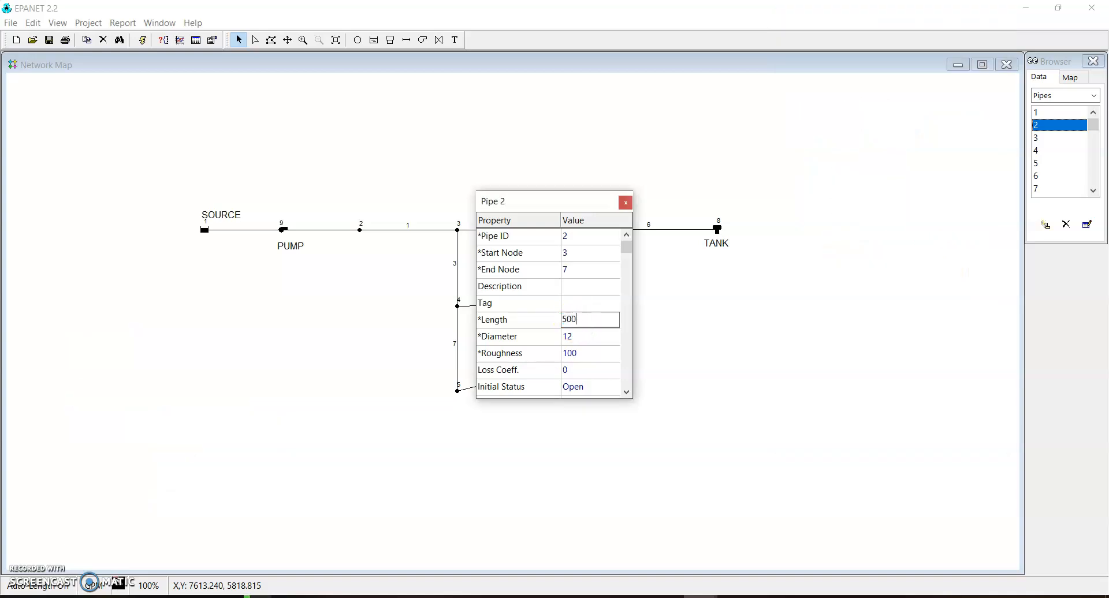
click(581, 337)
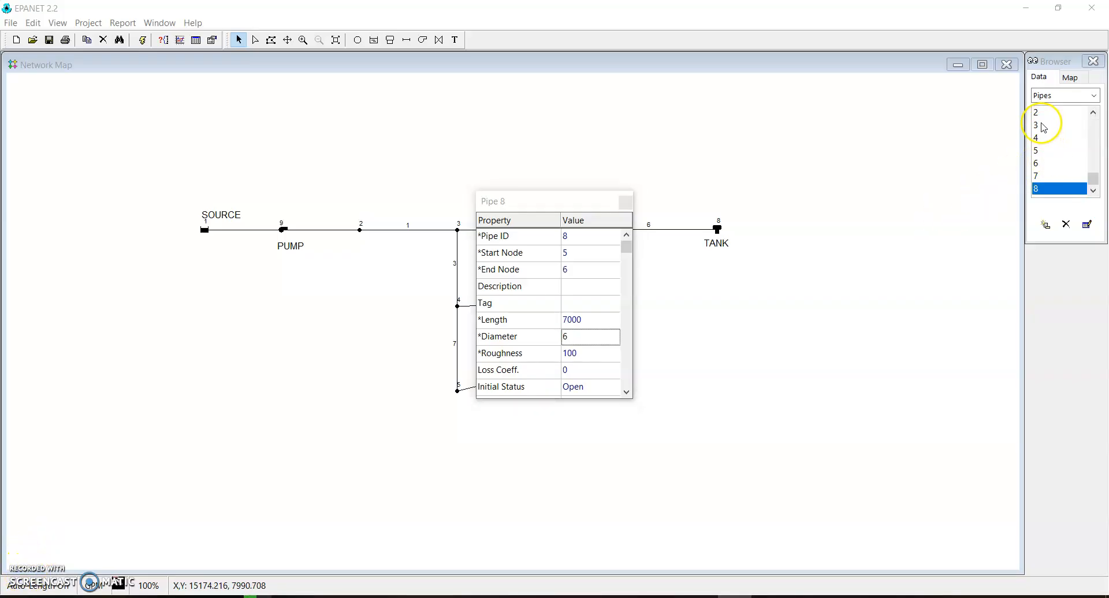
Check the lengths and diameters of pipes 3 to 8 one after another
click(1043, 125)
click(1046, 138)
click(1049, 151)
click(1052, 164)
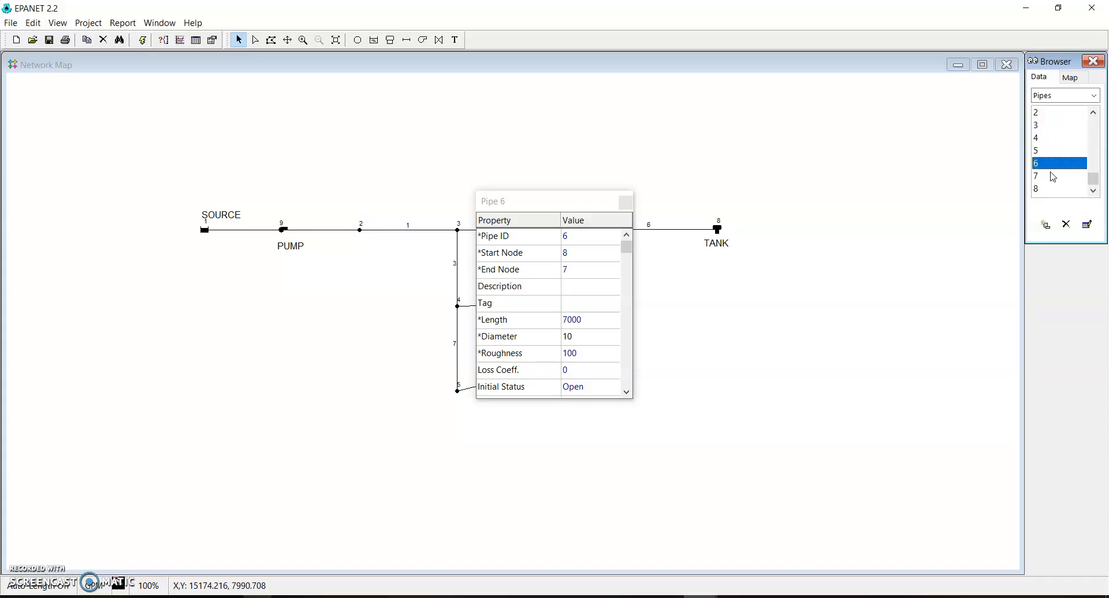
click(1052, 176)
click(1051, 189)
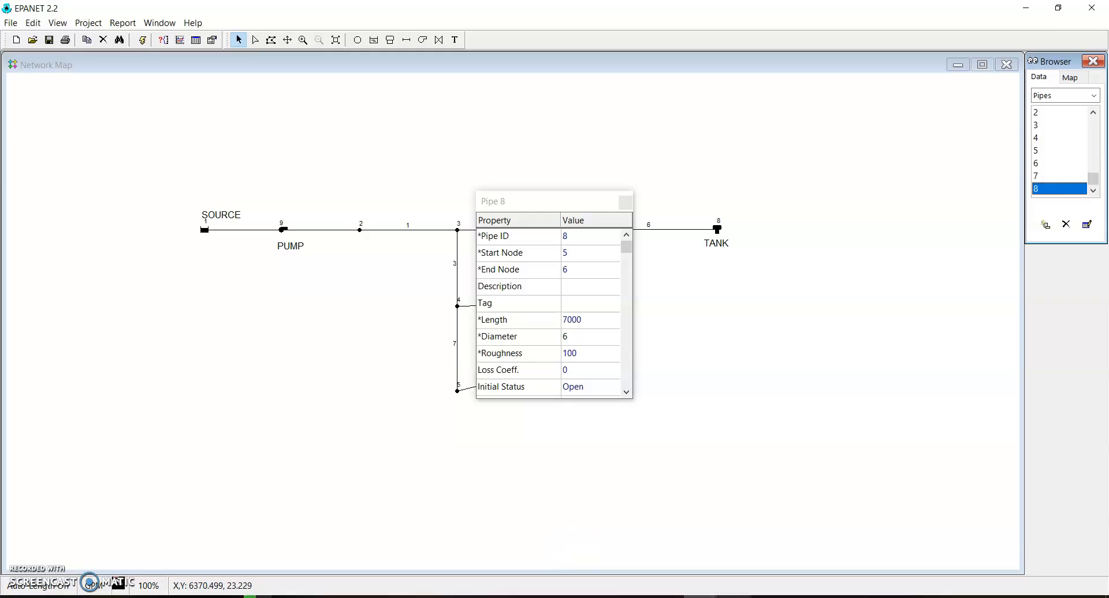
Advance the tutorial to its pump curve instructions and assign pump curve 1 to pump 9
click(722, 546)
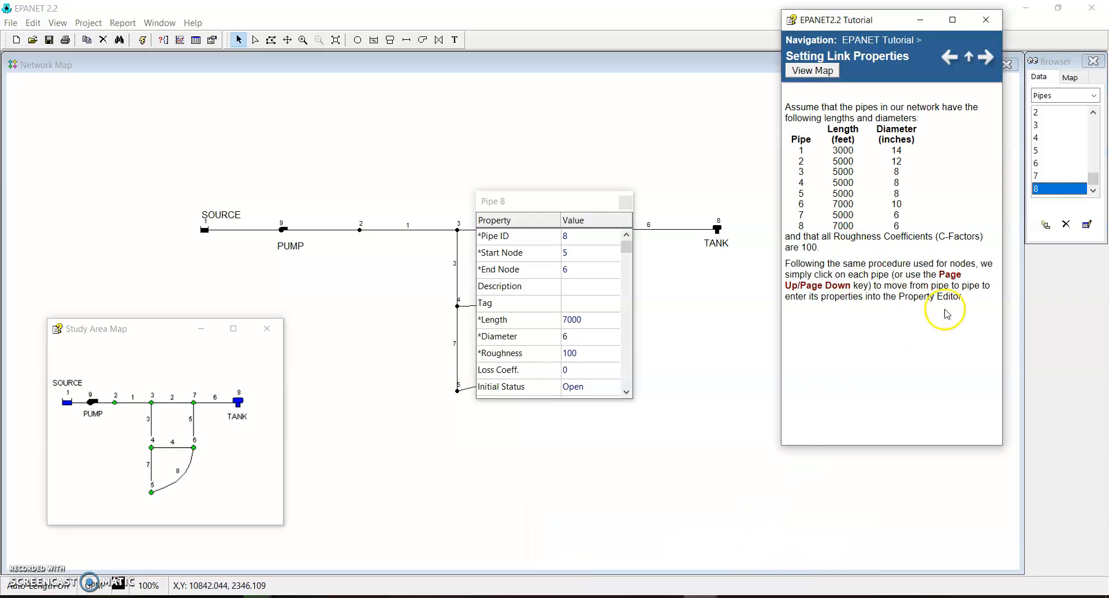
click(985, 57)
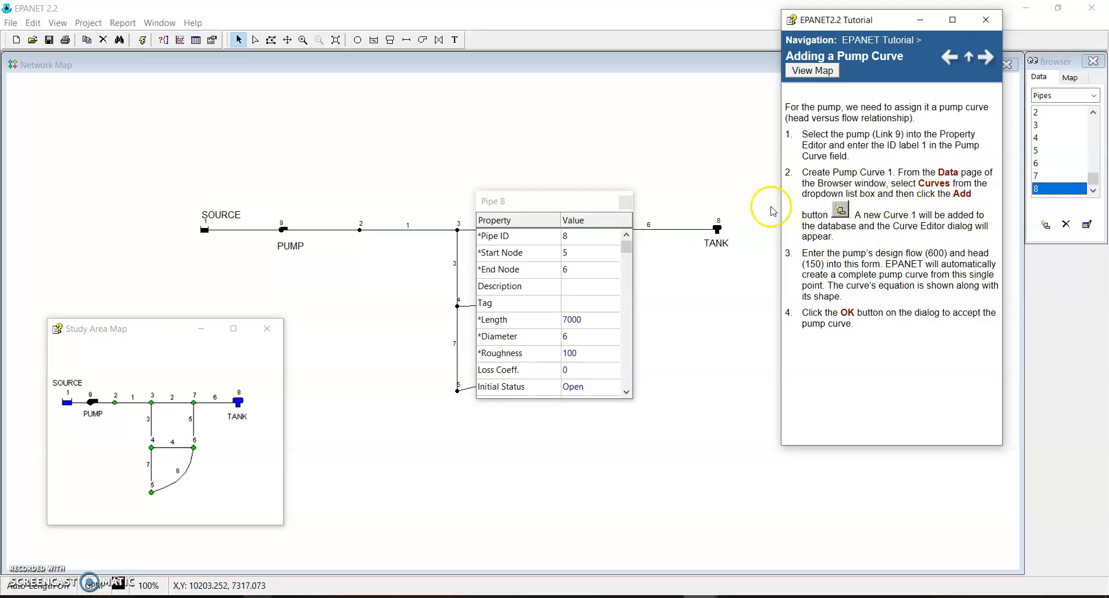
click(281, 230)
click(283, 230)
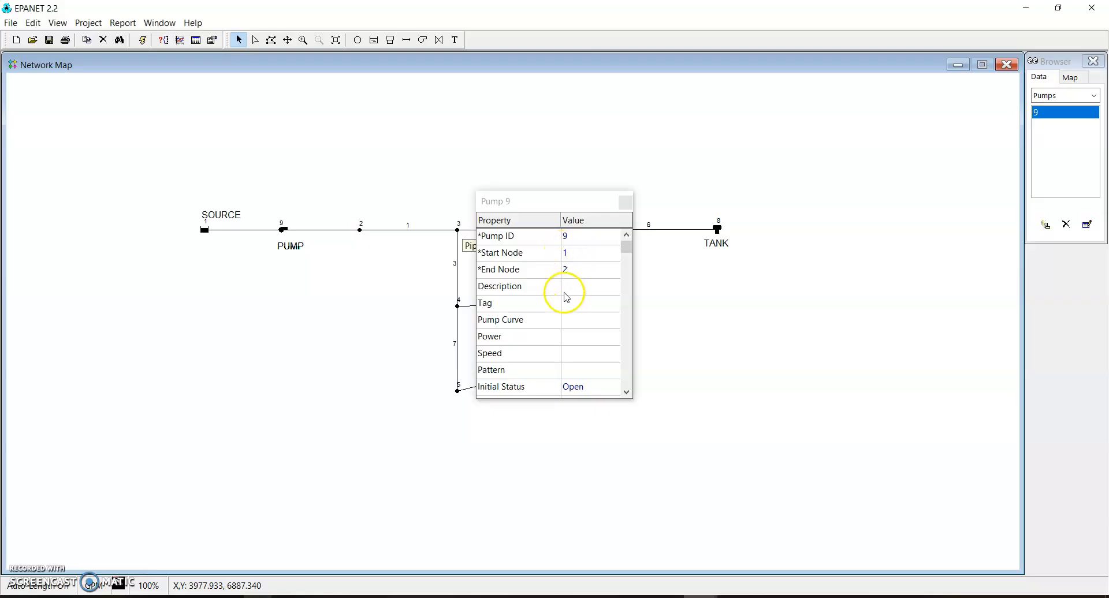
click(587, 319)
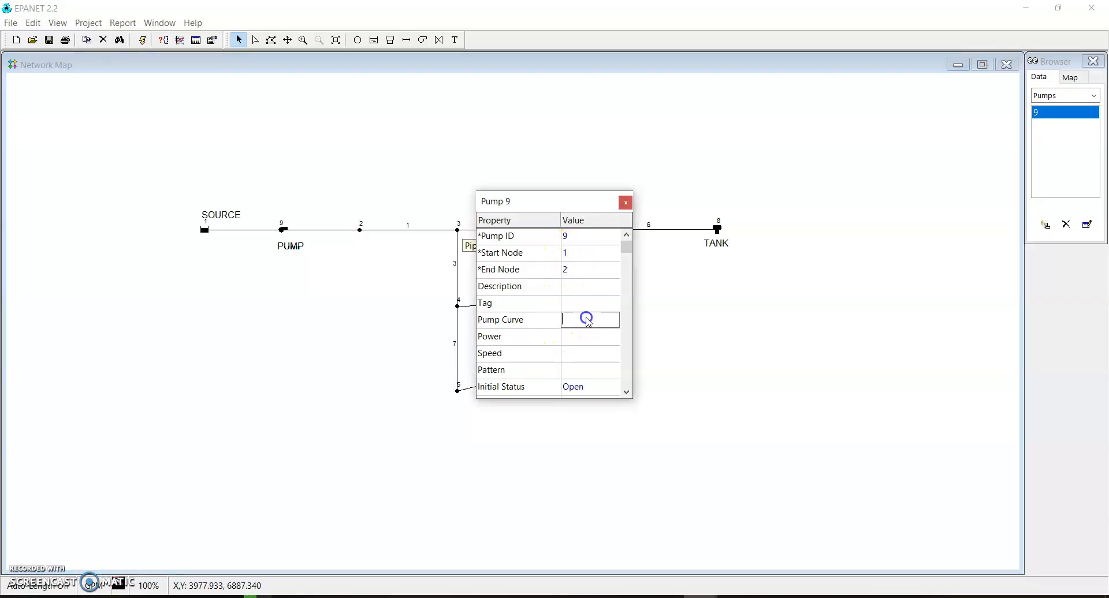
text(1)
click(626, 202)
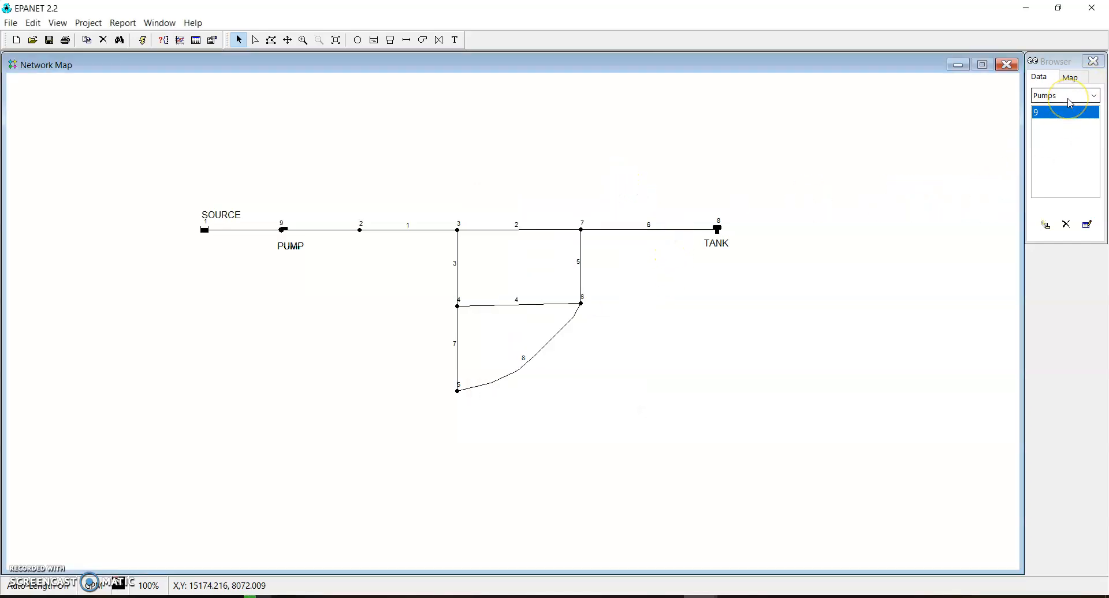
Consult the tutorial's pump curve instructions and add a new curve to the project
click(700, 597)
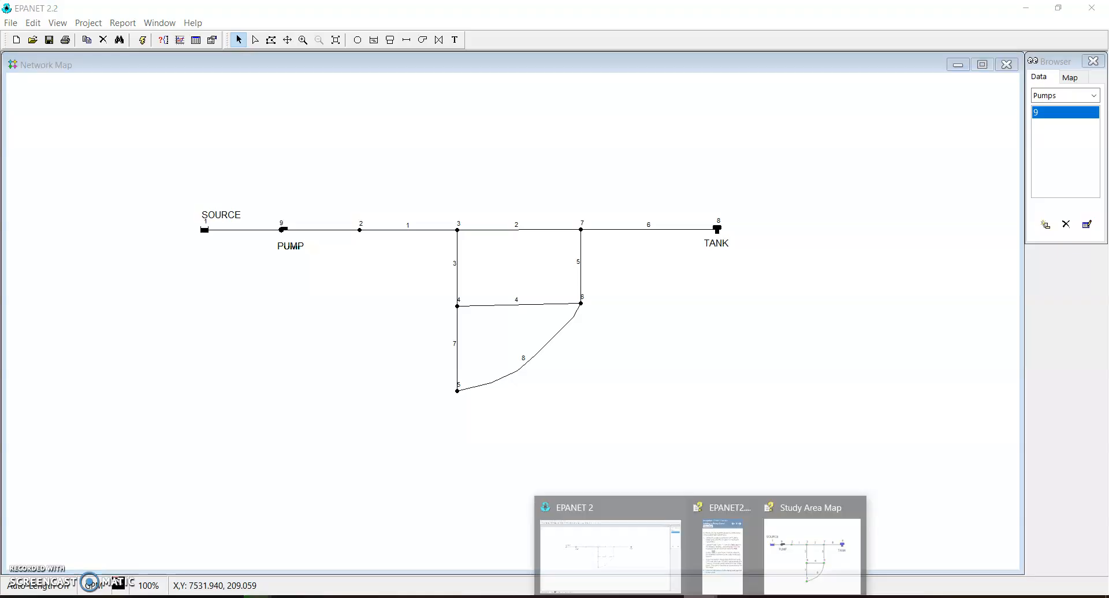
click(699, 551)
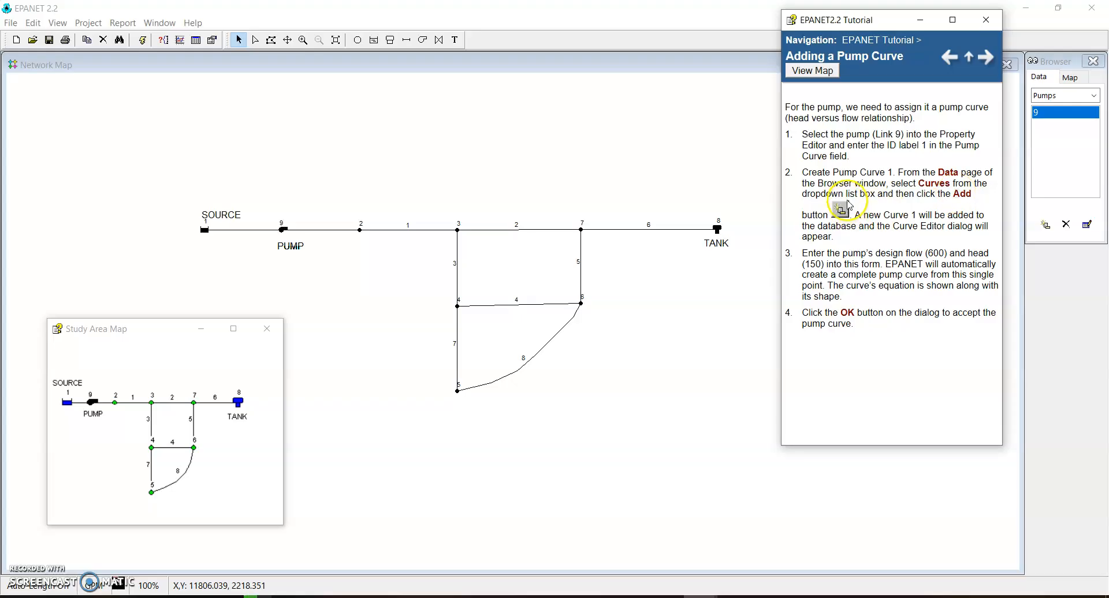
click(1067, 96)
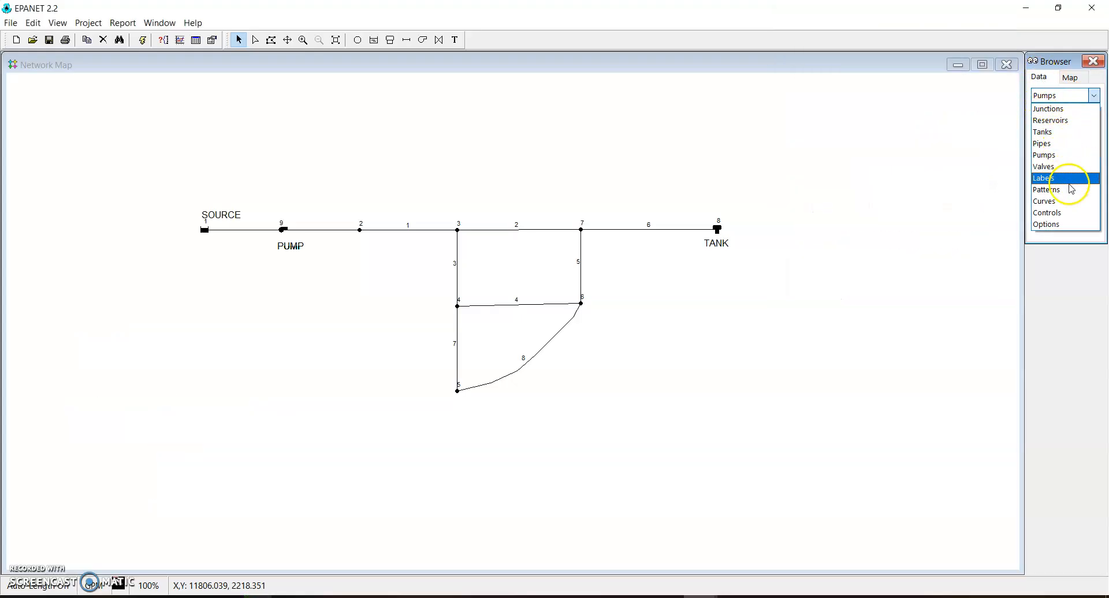
click(1067, 201)
click(1045, 225)
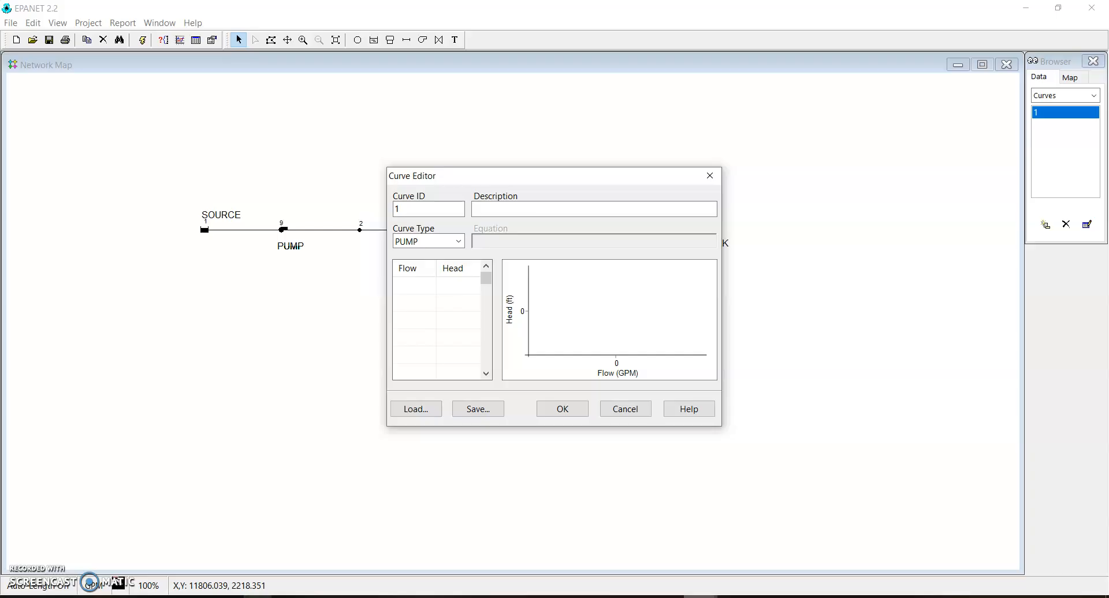
Define pump curve 1 with the tutorial's design flow of 600 and head of 150, and accept it
click(718, 569)
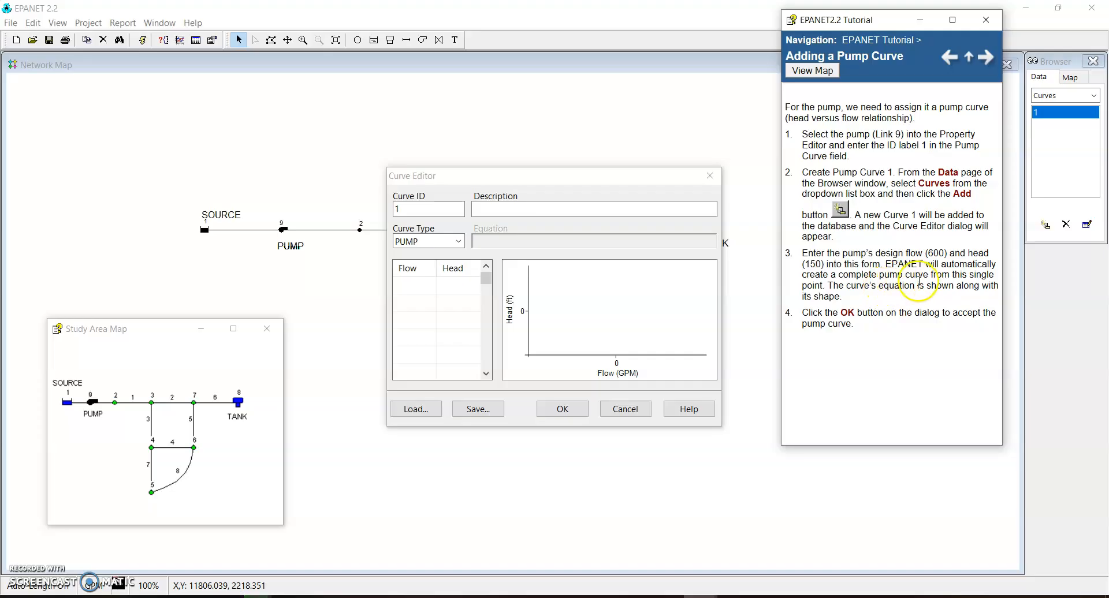
click(418, 281)
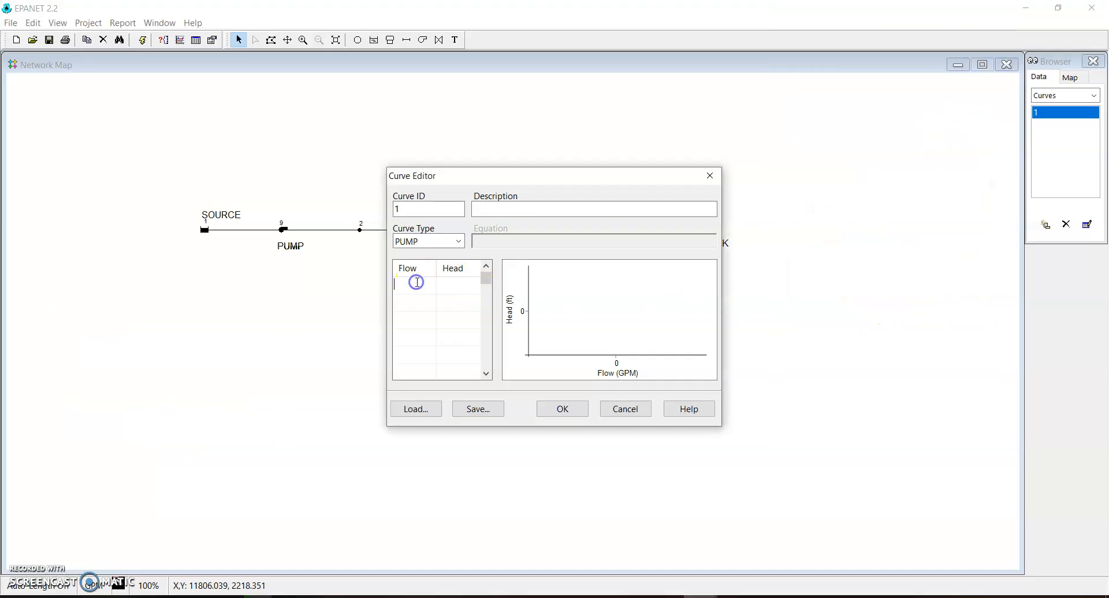
click(718, 597)
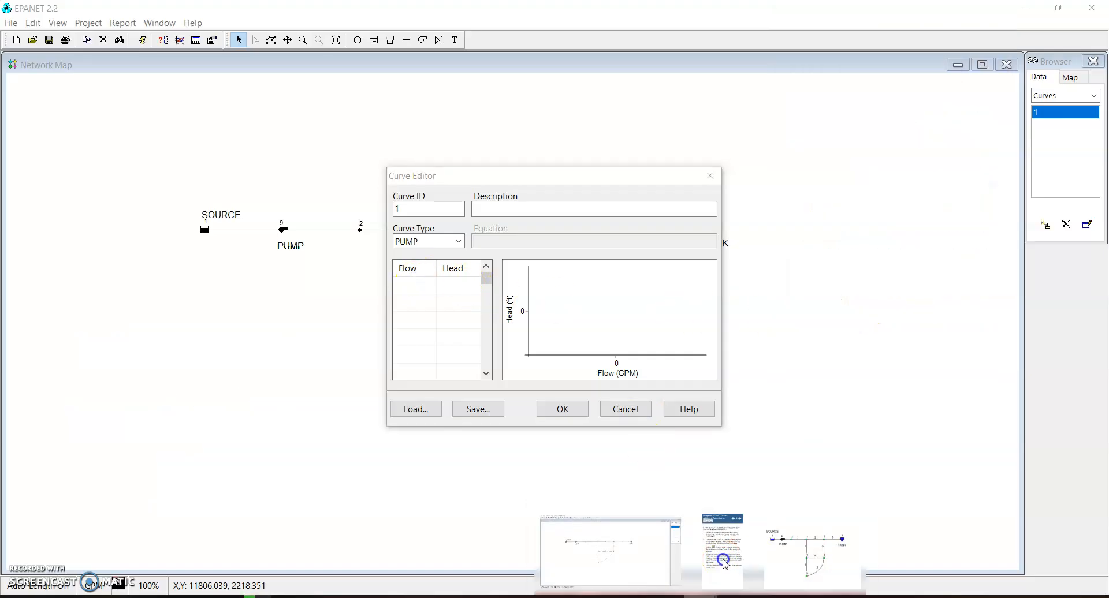
click(723, 560)
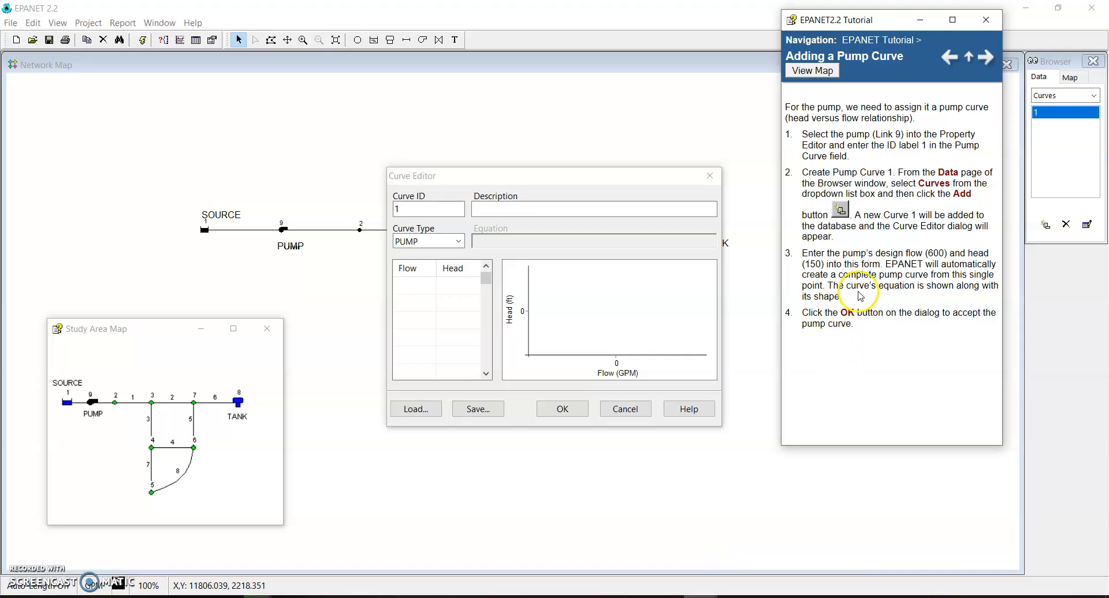
click(421, 287)
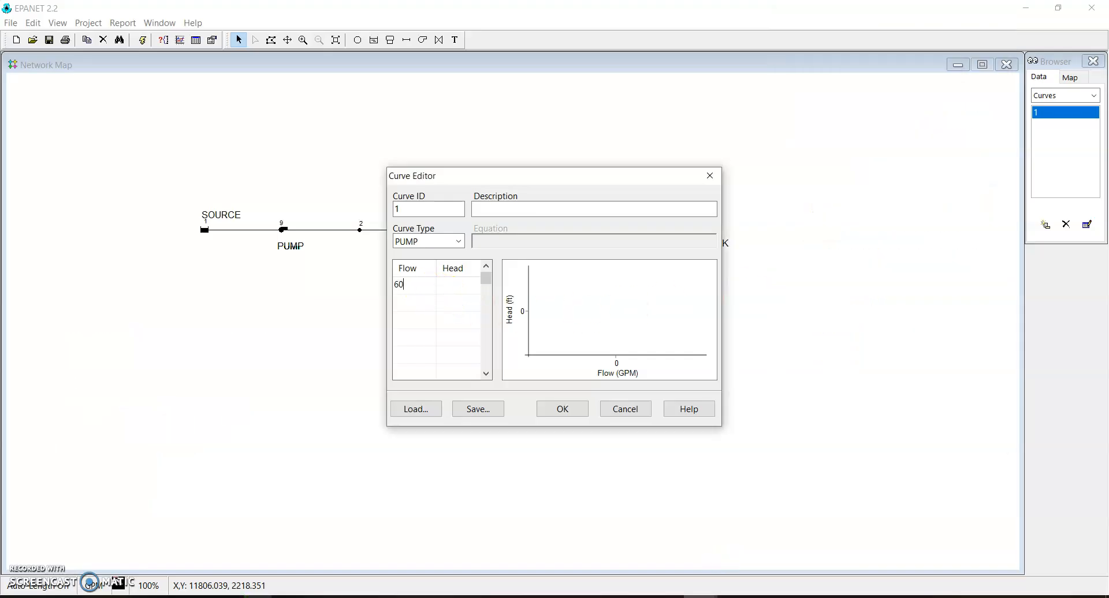
click(450, 287)
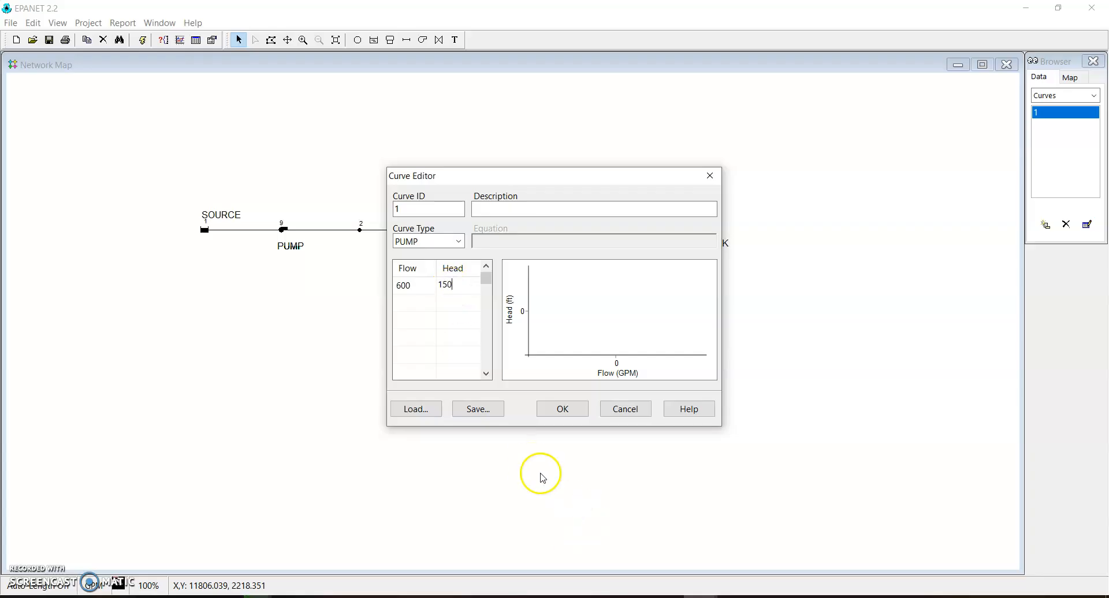
click(560, 409)
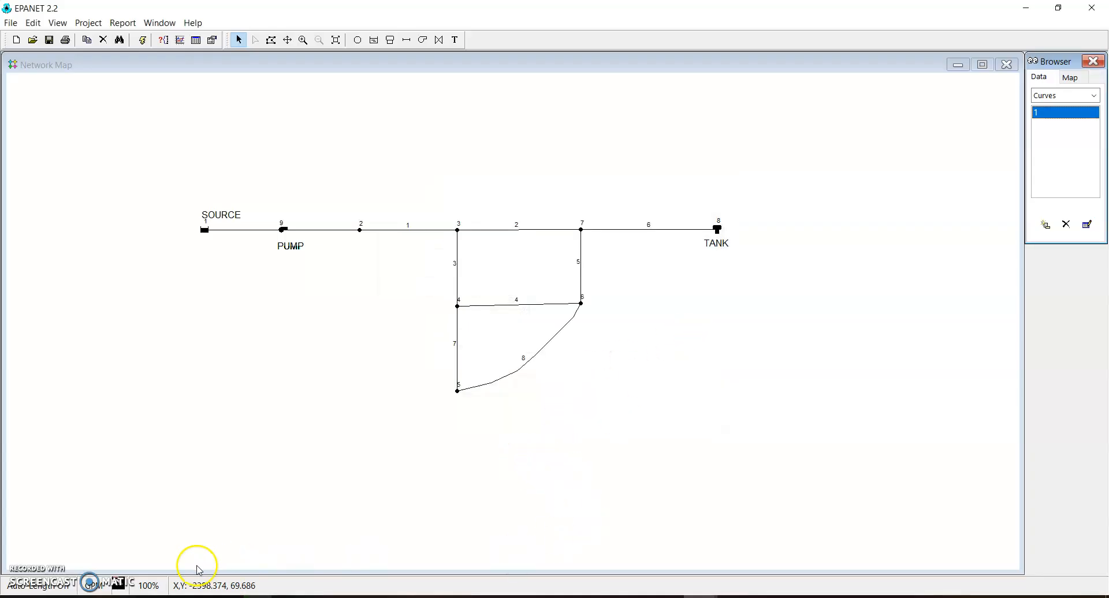
Advance the tutorial to its project saving instructions and save the network as TUTORIAL 3 in the ePANET TUTORIAL folder
click(721, 572)
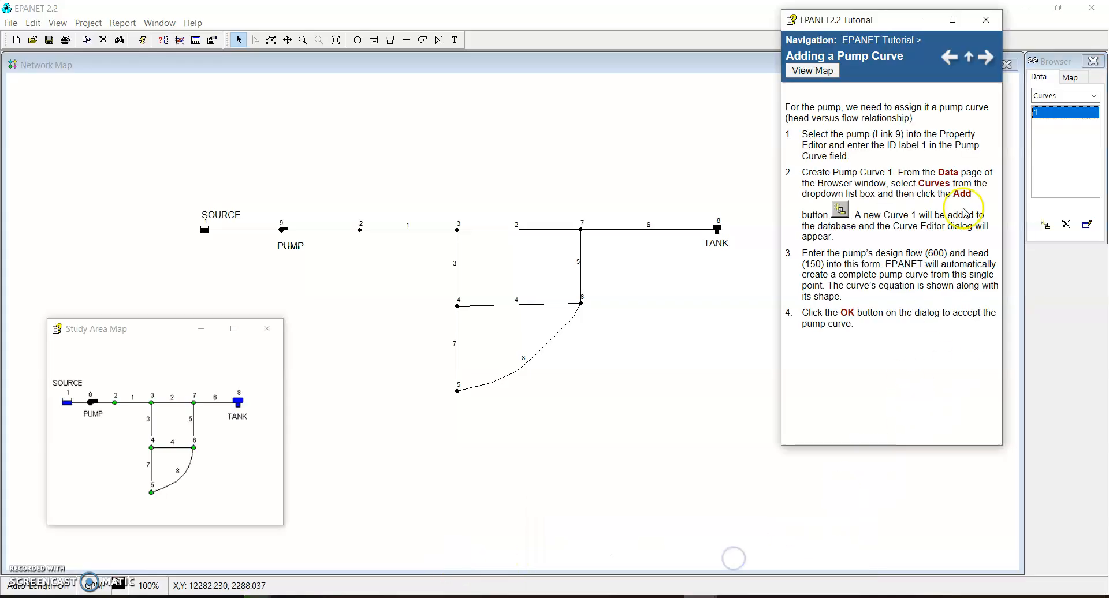
click(987, 58)
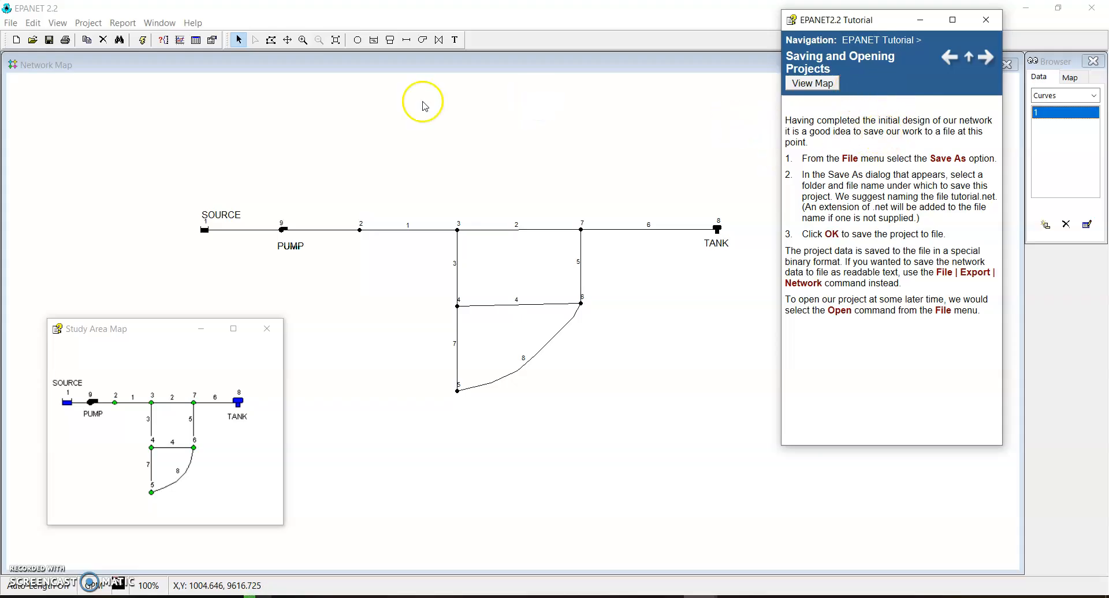
click(8, 23)
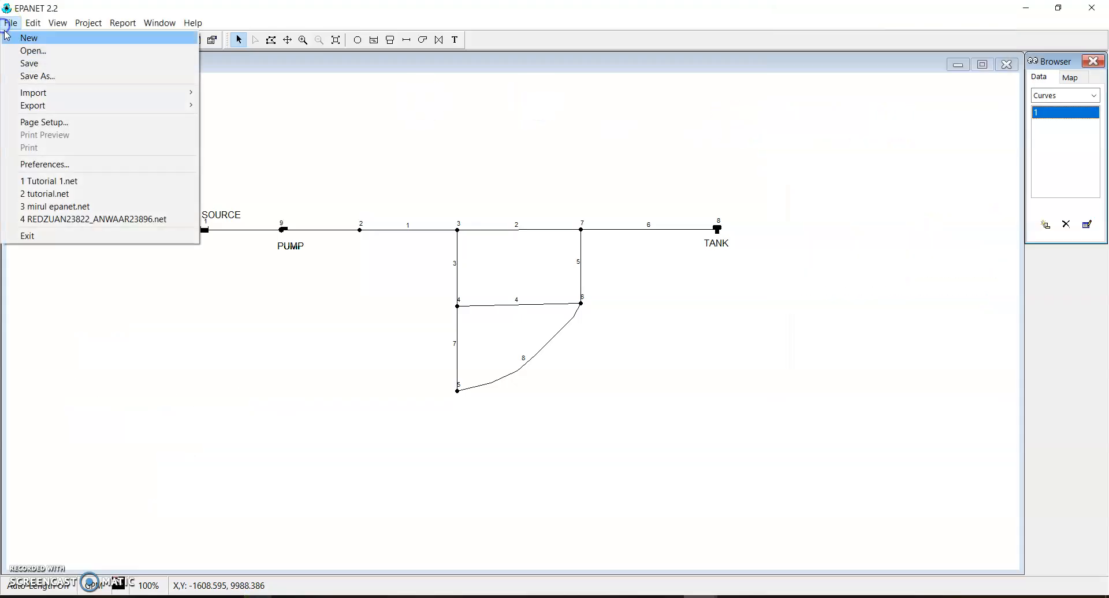
click(29, 63)
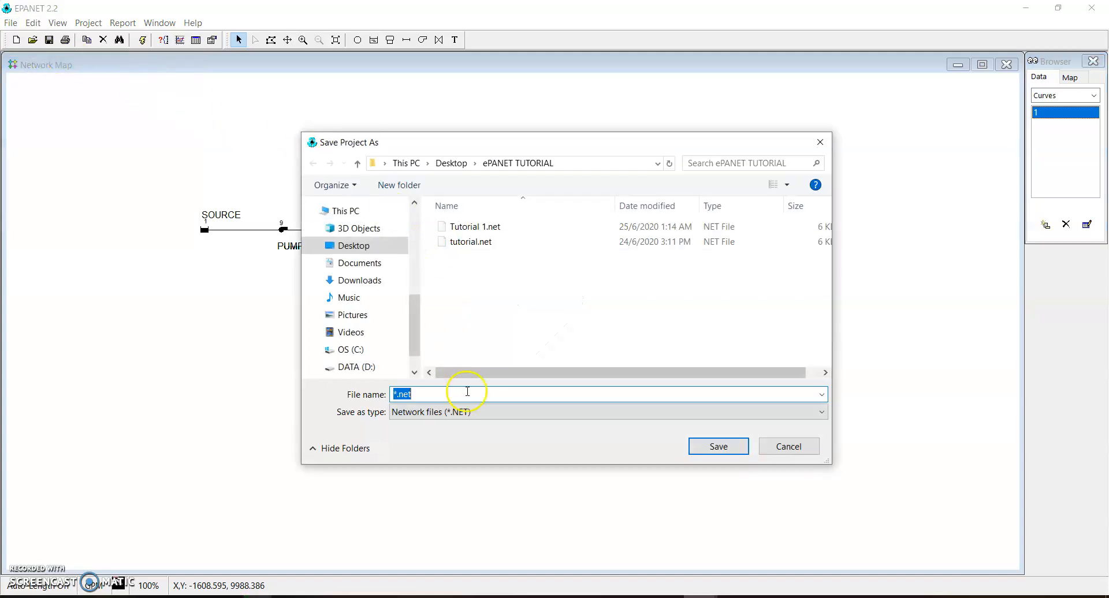
text(TUT)
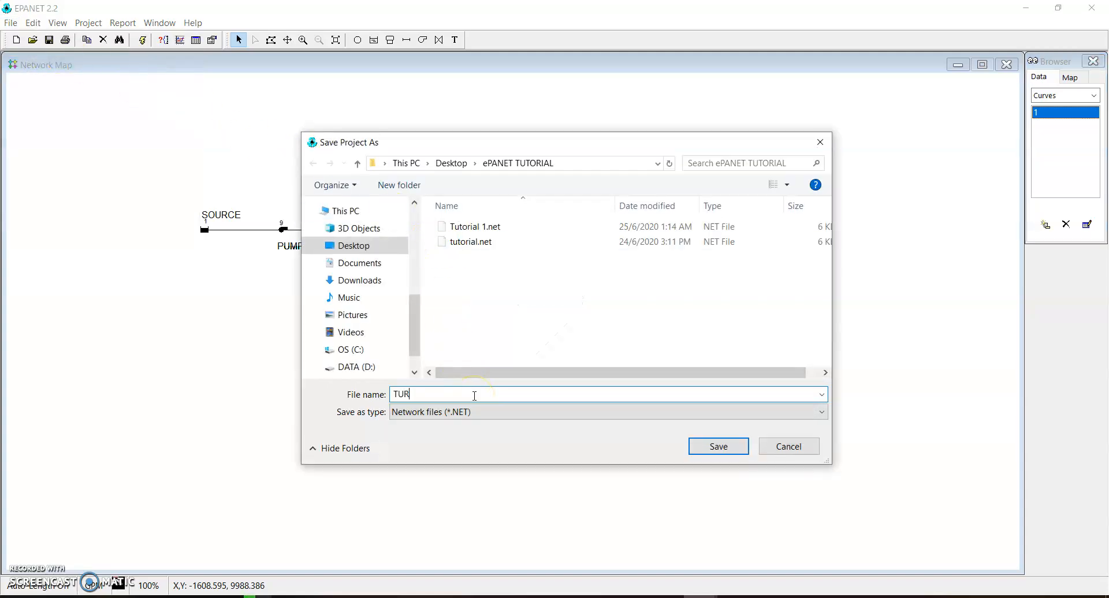
text(ORIAL )
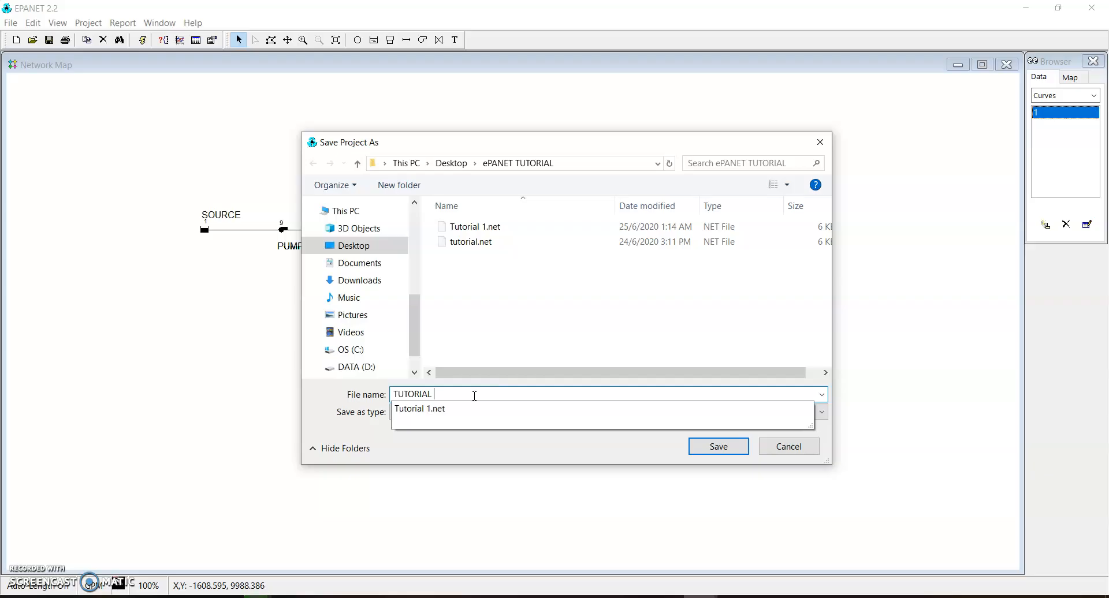
text(2)
key(BackSpace)
text(3)
click(726, 451)
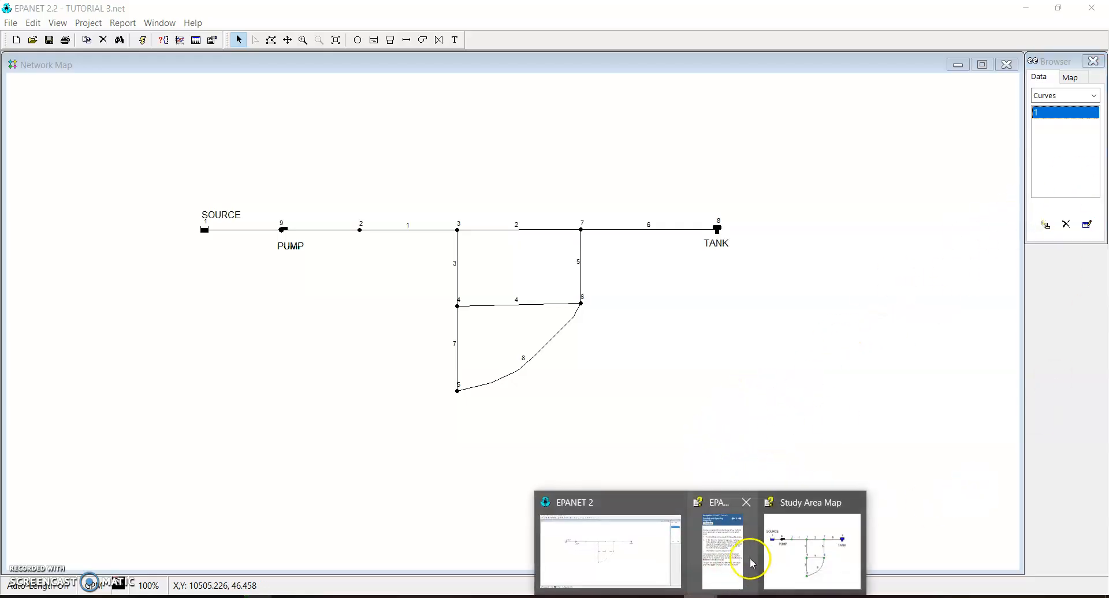
Advance the tutorial to its single period analysis instructions, run the hydraulic analysis and dismiss the run status
click(745, 556)
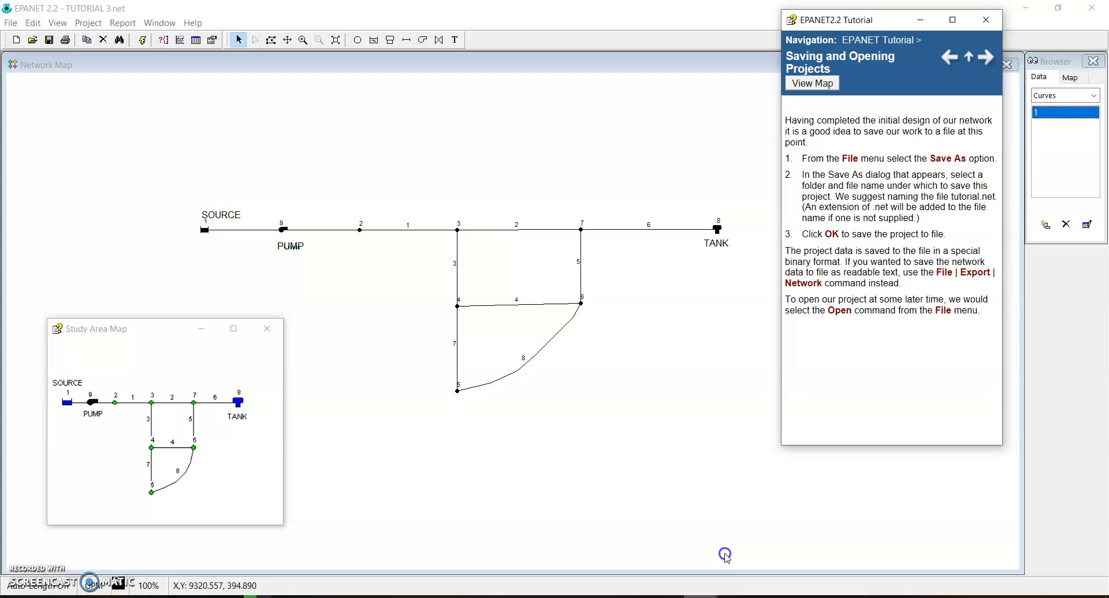
click(985, 56)
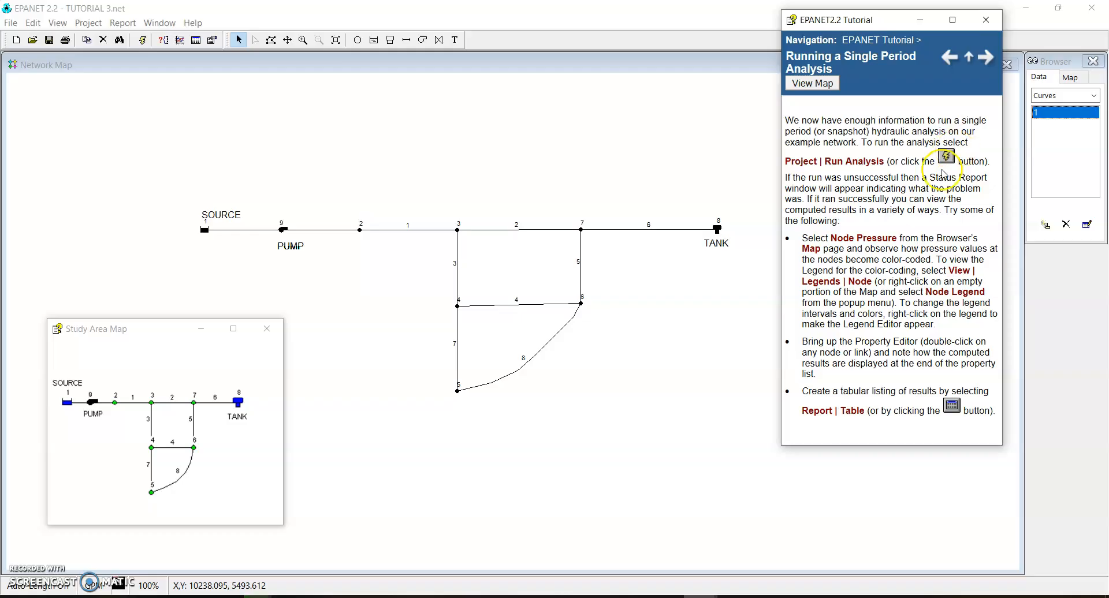
click(142, 40)
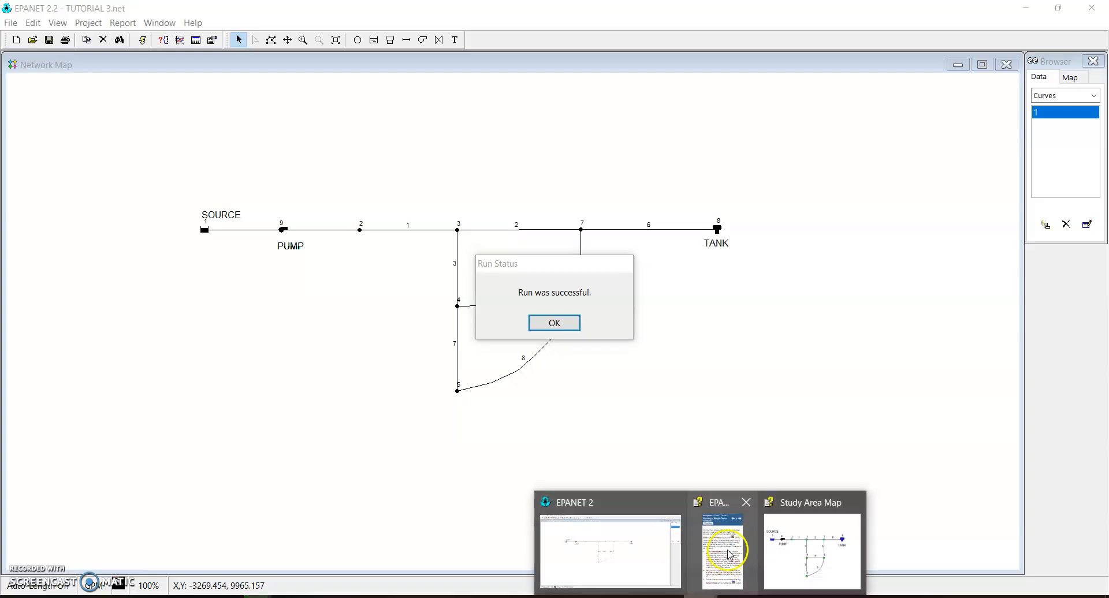
click(725, 548)
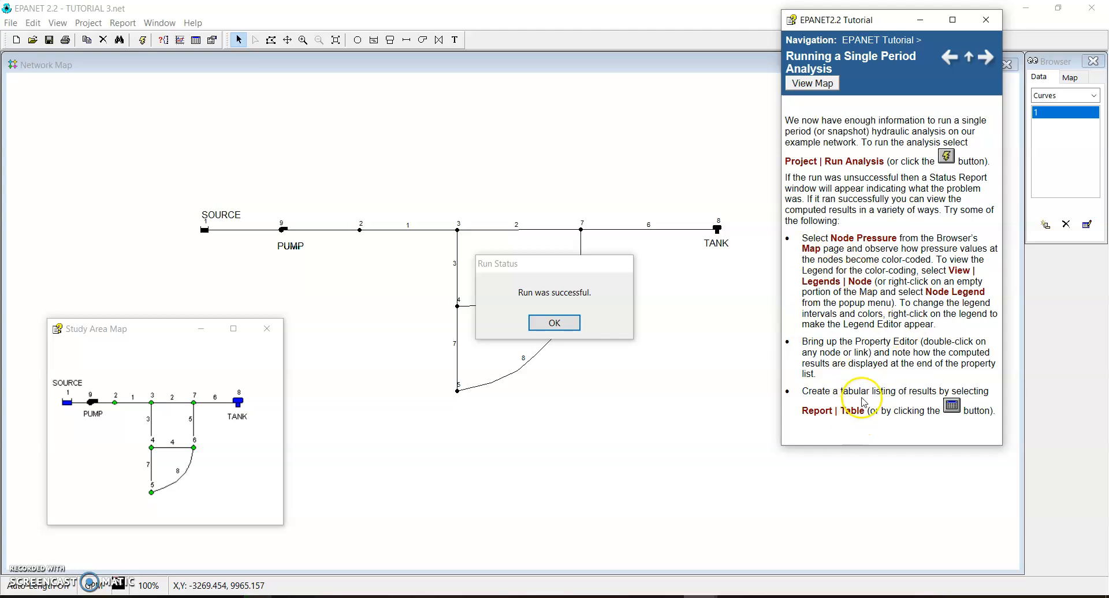
click(587, 280)
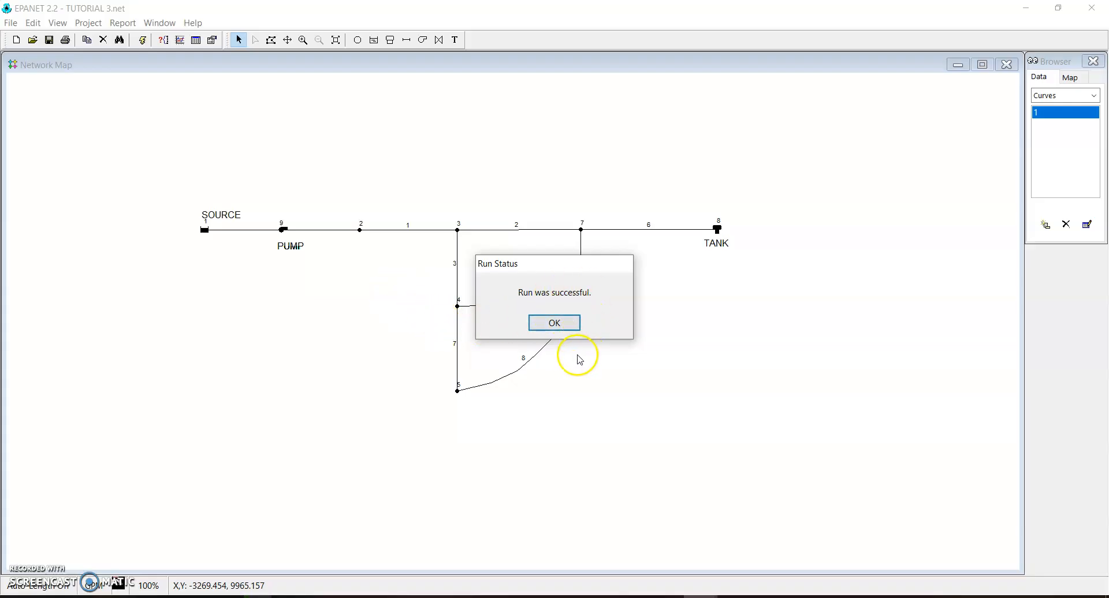
click(564, 327)
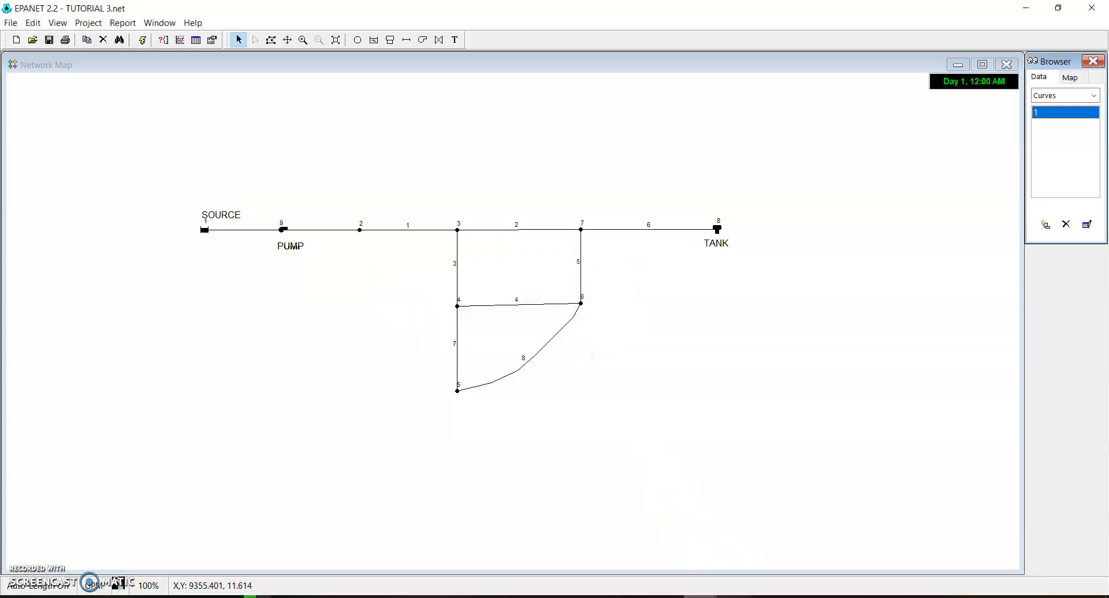
Consult the tutorial's result viewing instructions and colour-code the map's nodes by Pressure
mouse_move(736, 596)
click(744, 557)
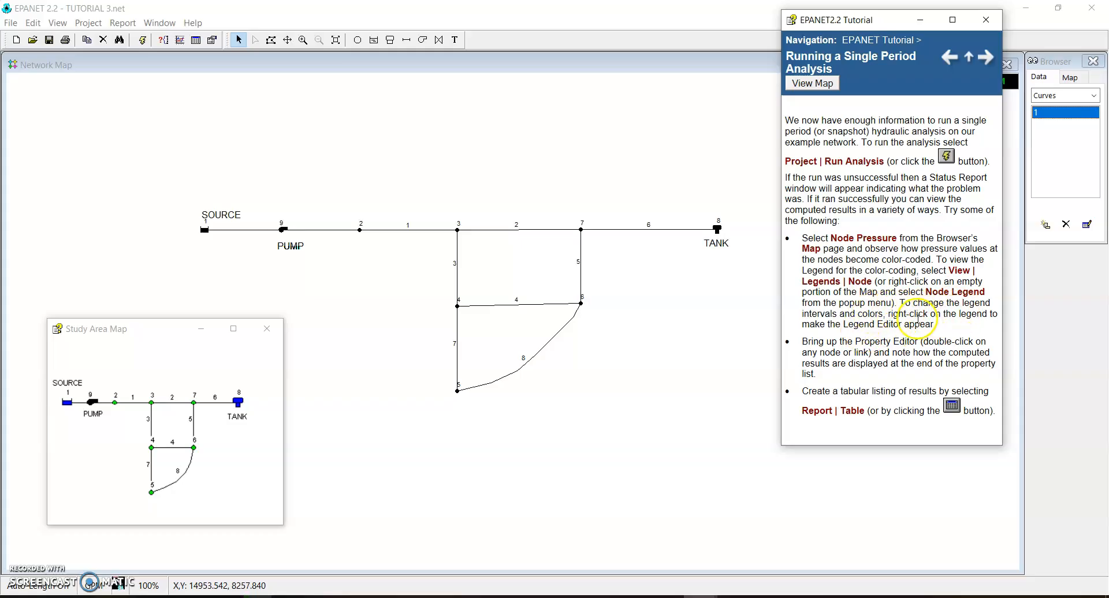
click(1070, 77)
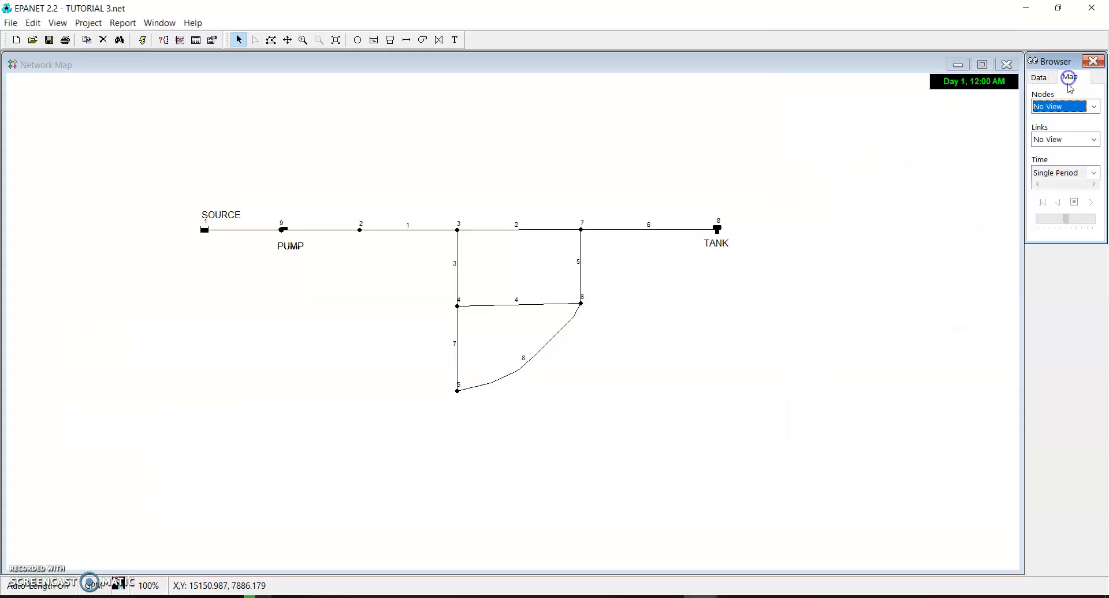
click(1069, 113)
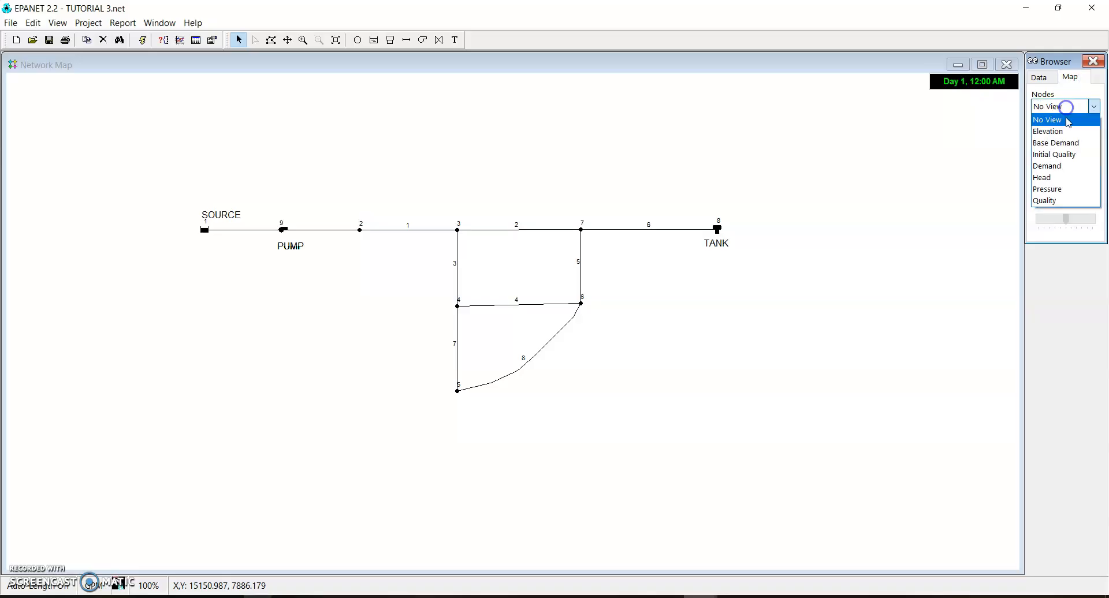
click(1067, 187)
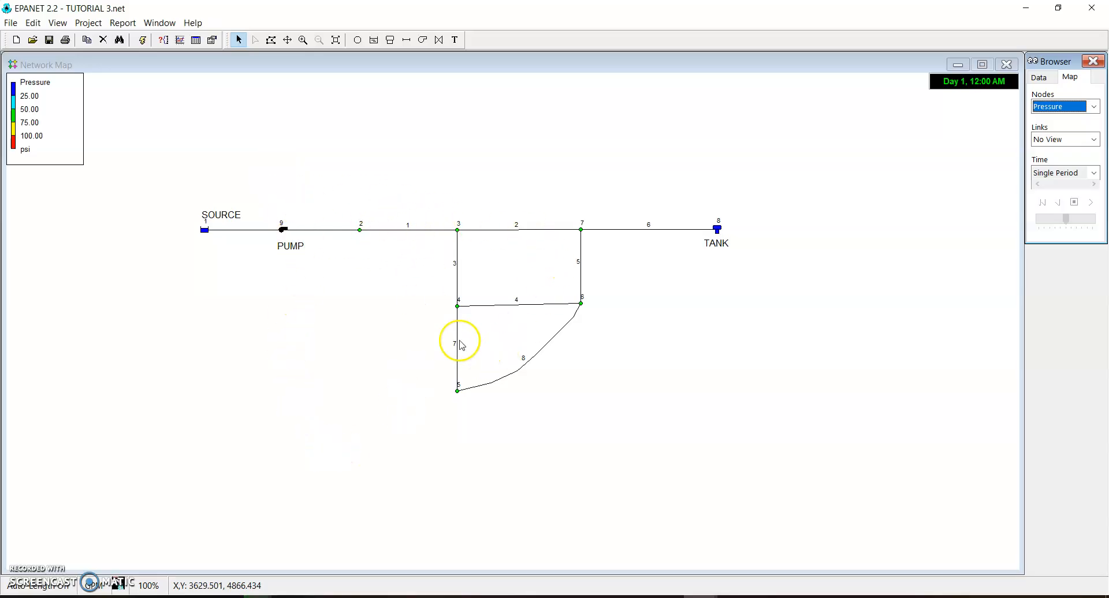
Turn on the display of node values and link values in the map's notation options
click(58, 23)
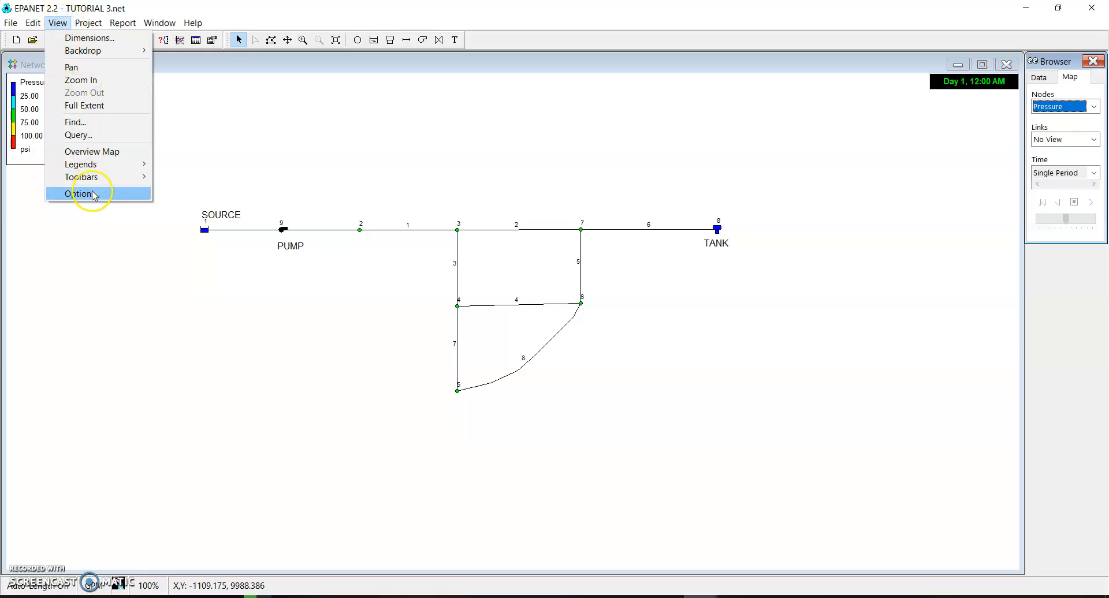
click(81, 194)
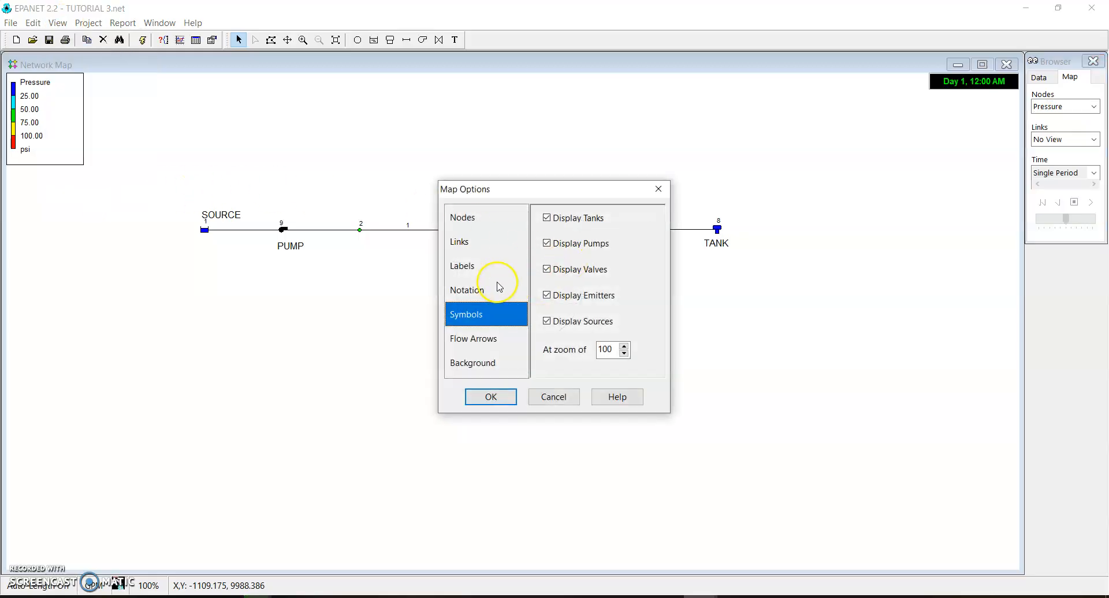
click(472, 290)
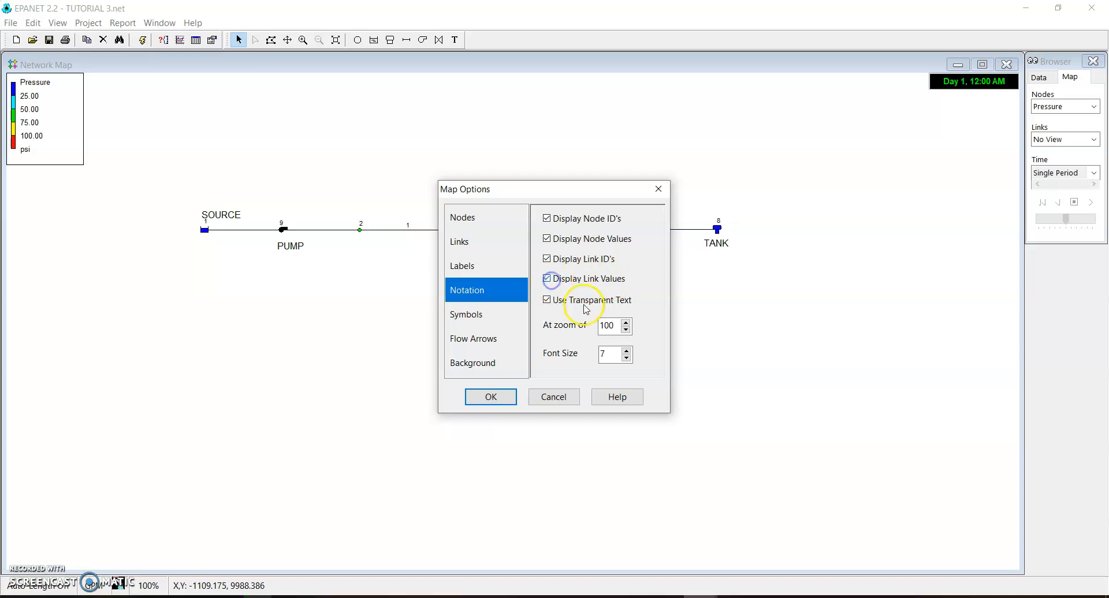
click(491, 397)
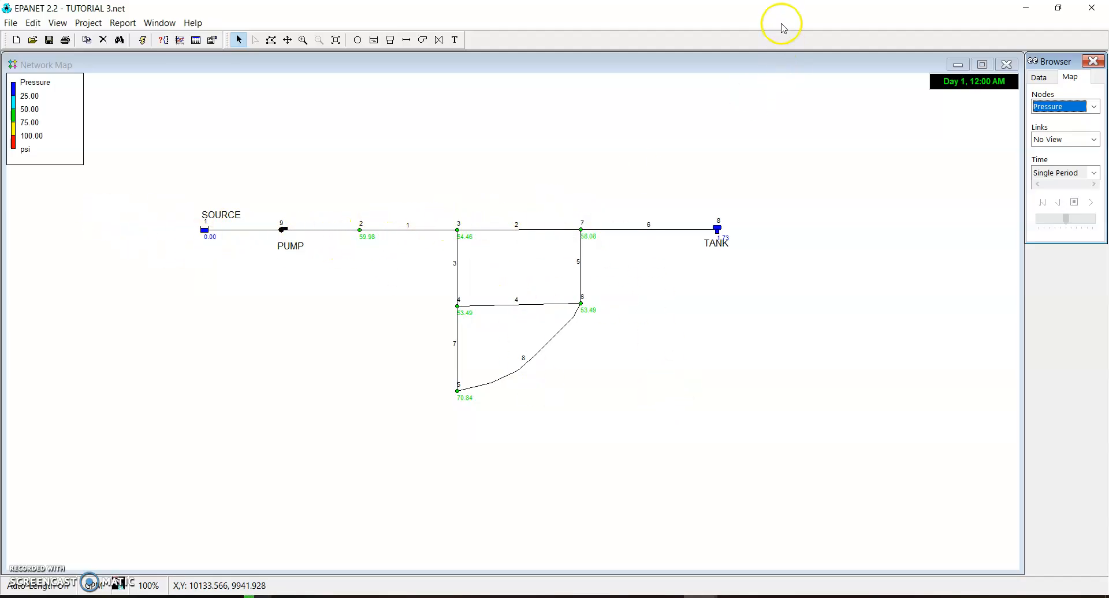
View the nodes' Head values on the map, followed by their Elevation values
click(1093, 106)
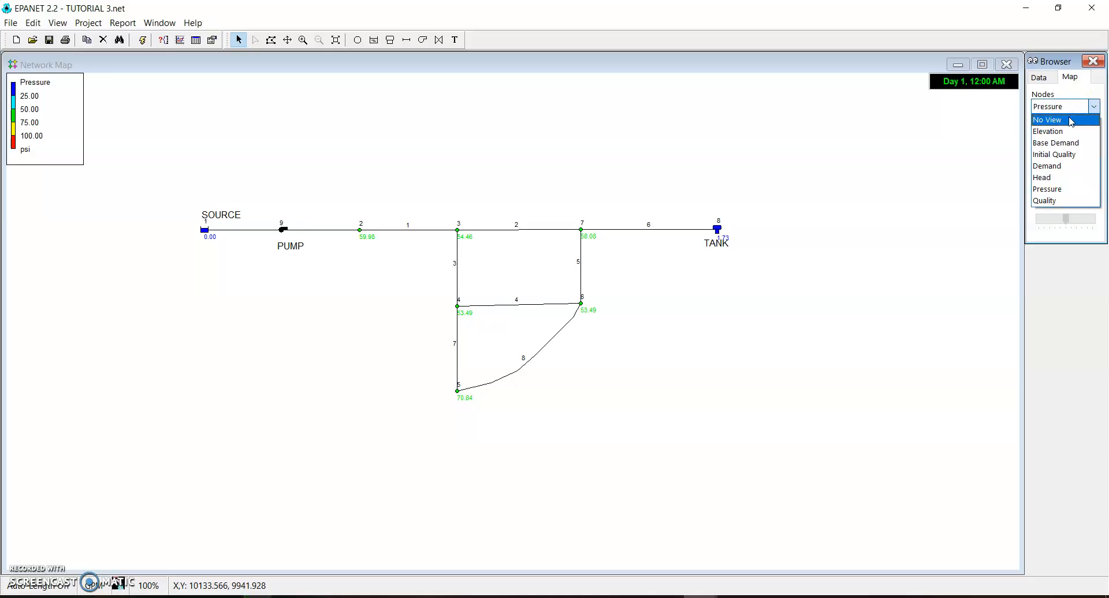
click(1068, 177)
click(1093, 107)
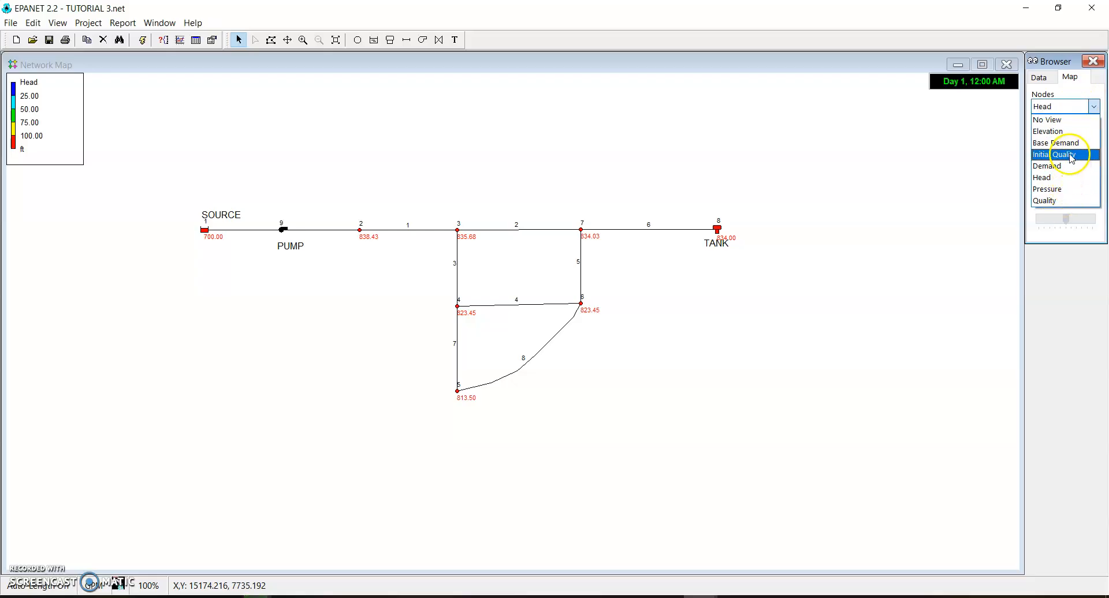
click(1068, 131)
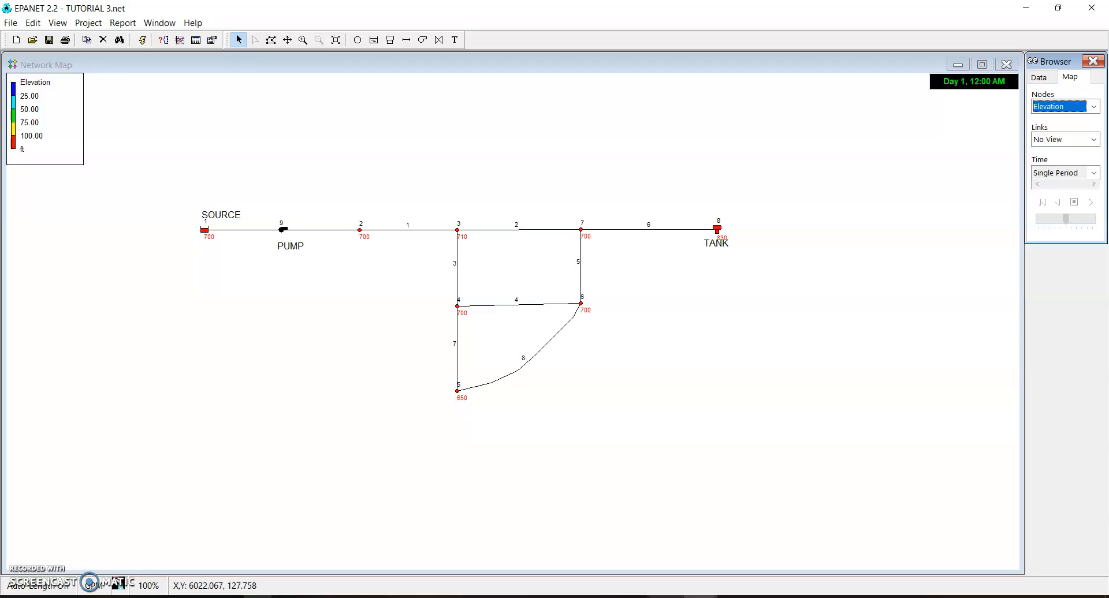
Consult the tutorial's single period analysis instructions on creating a tabular listing of results, and put the tutorial away
mouse_move(698, 595)
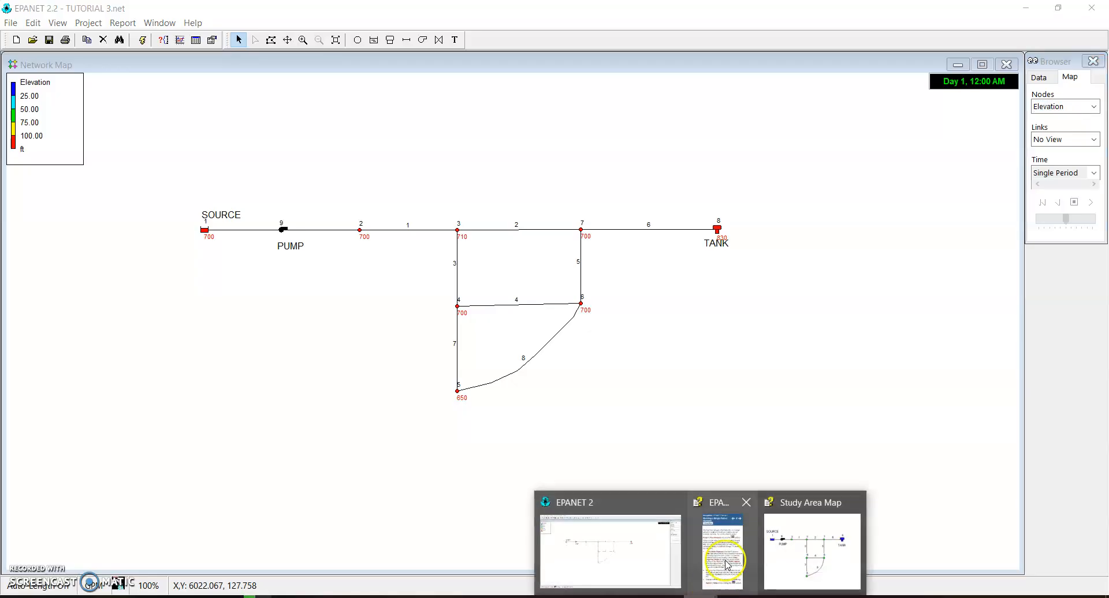
click(726, 564)
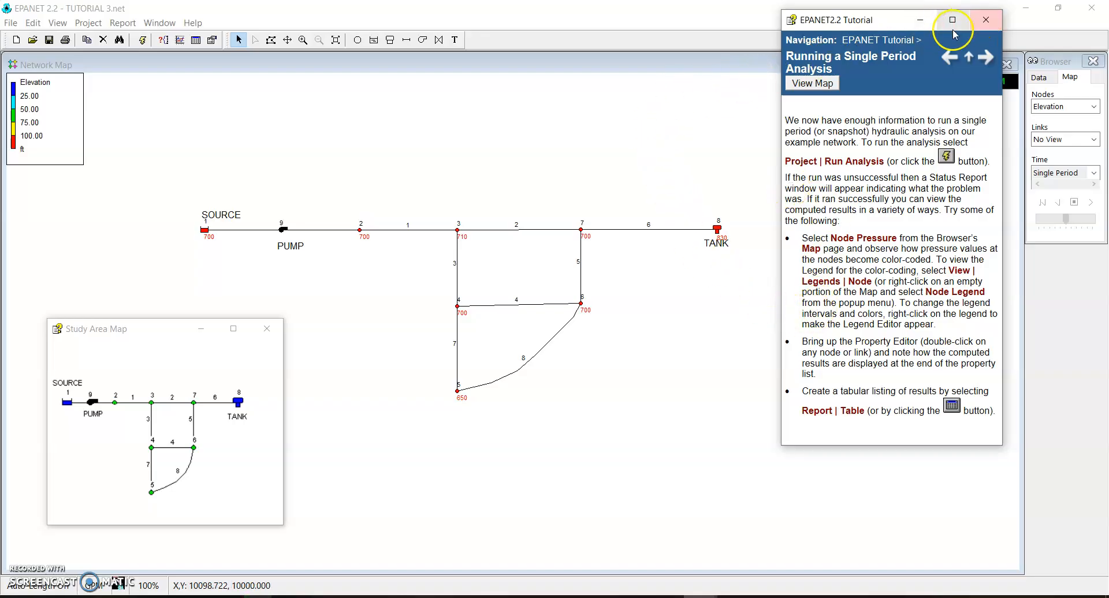
click(920, 19)
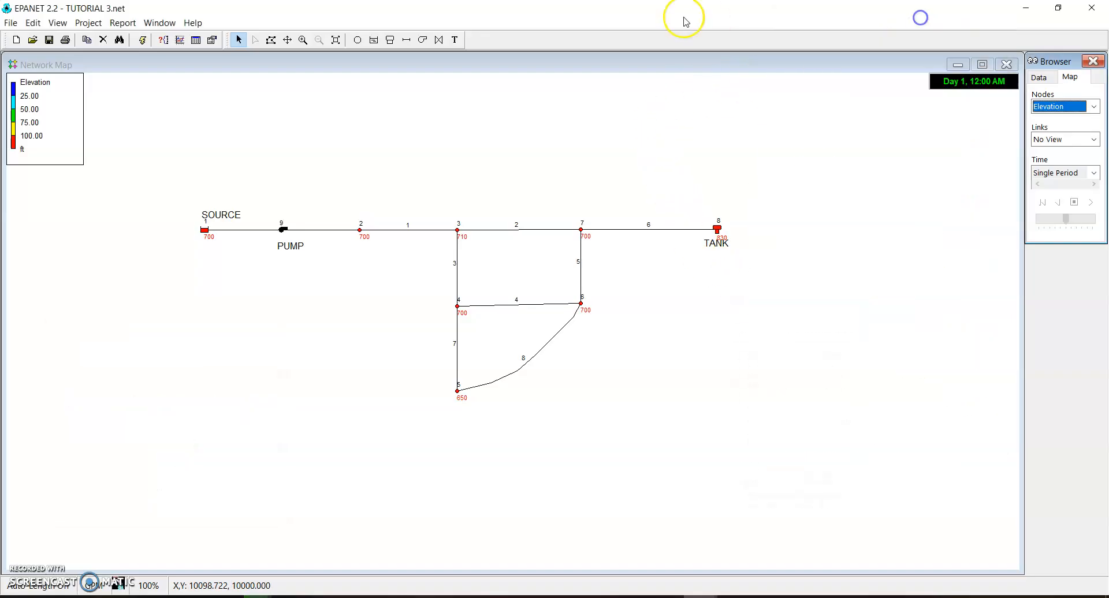
Create a results table for the network nodes, review it and close it
click(121, 23)
click(150, 122)
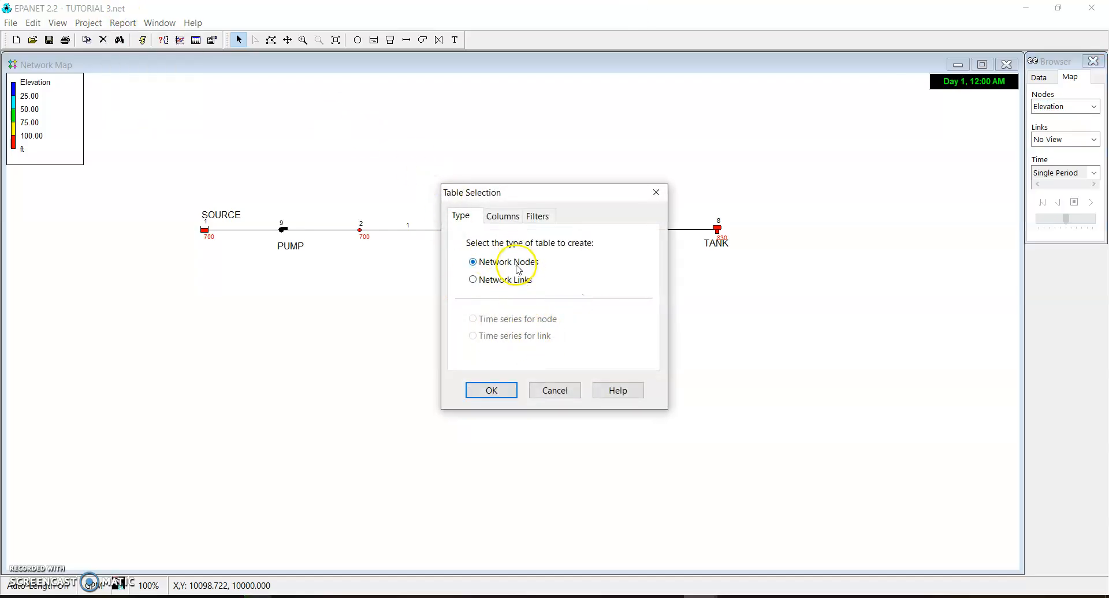
click(488, 391)
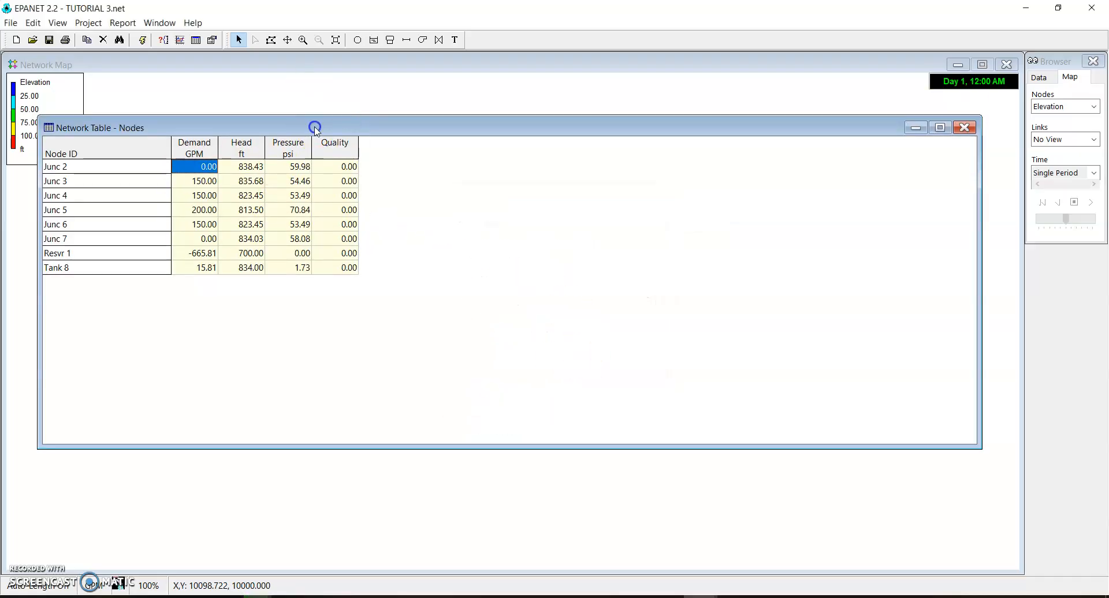
drag(315, 103, 526, 183)
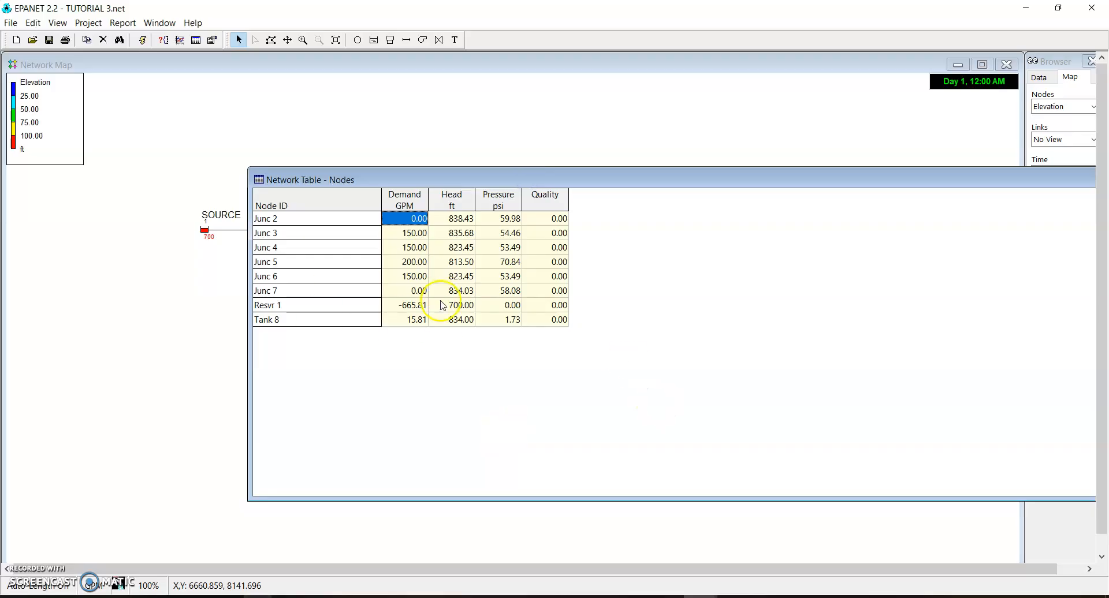
drag(917, 195, 581, 126)
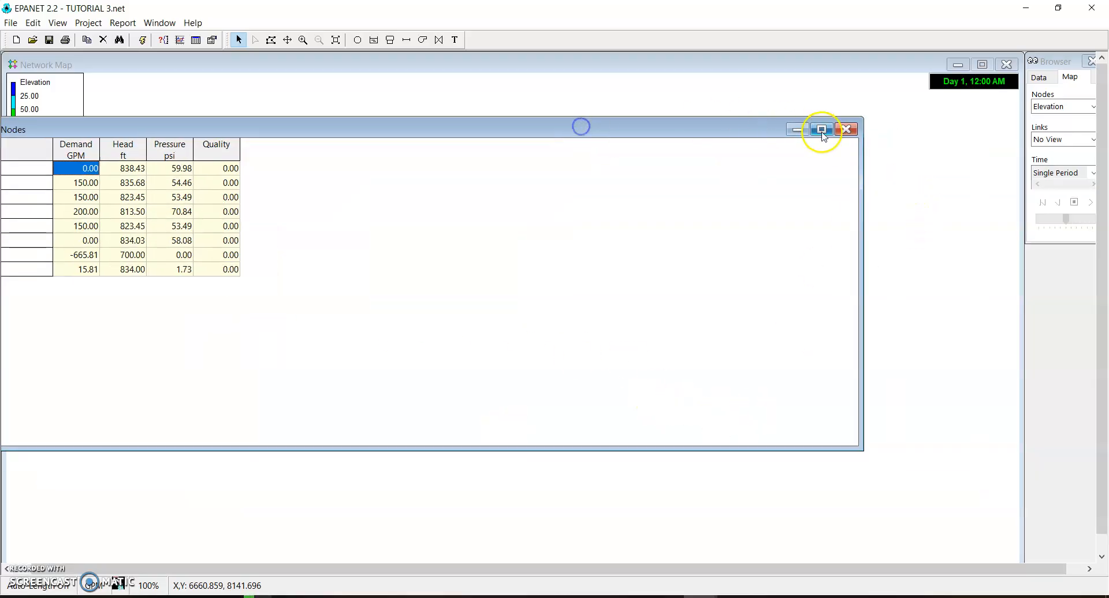
click(844, 130)
Create a results table for the network links, examine its values and close it
click(122, 22)
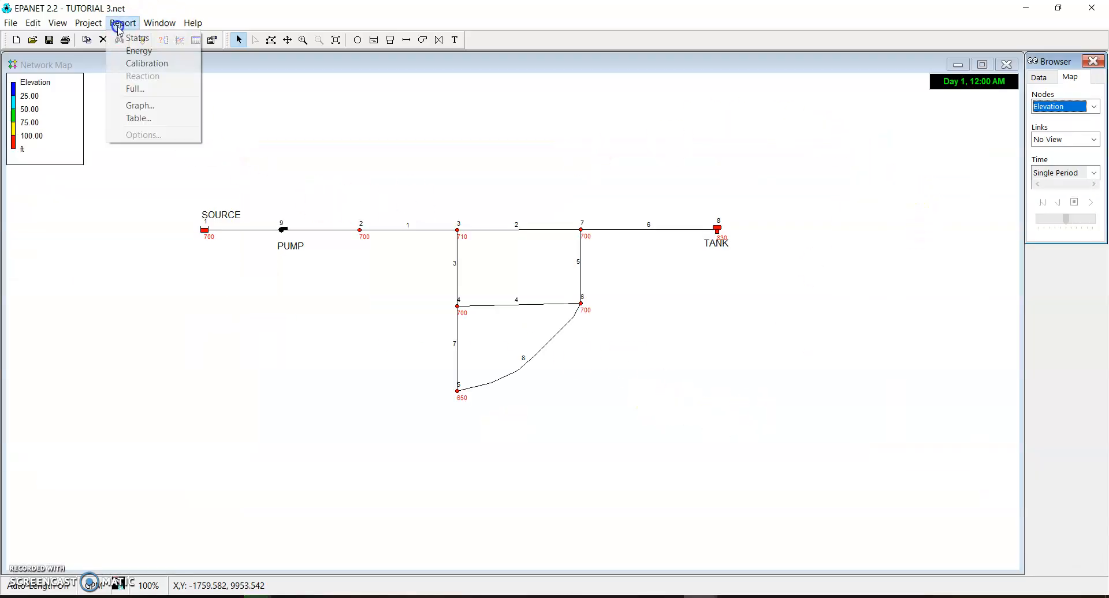
click(142, 119)
click(474, 280)
click(492, 391)
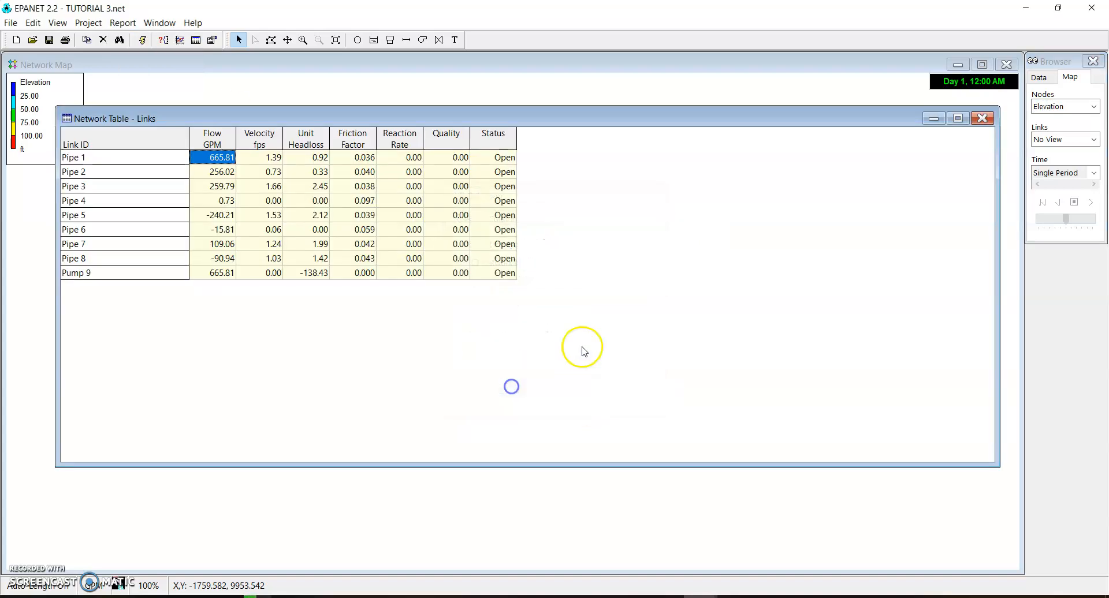
click(982, 118)
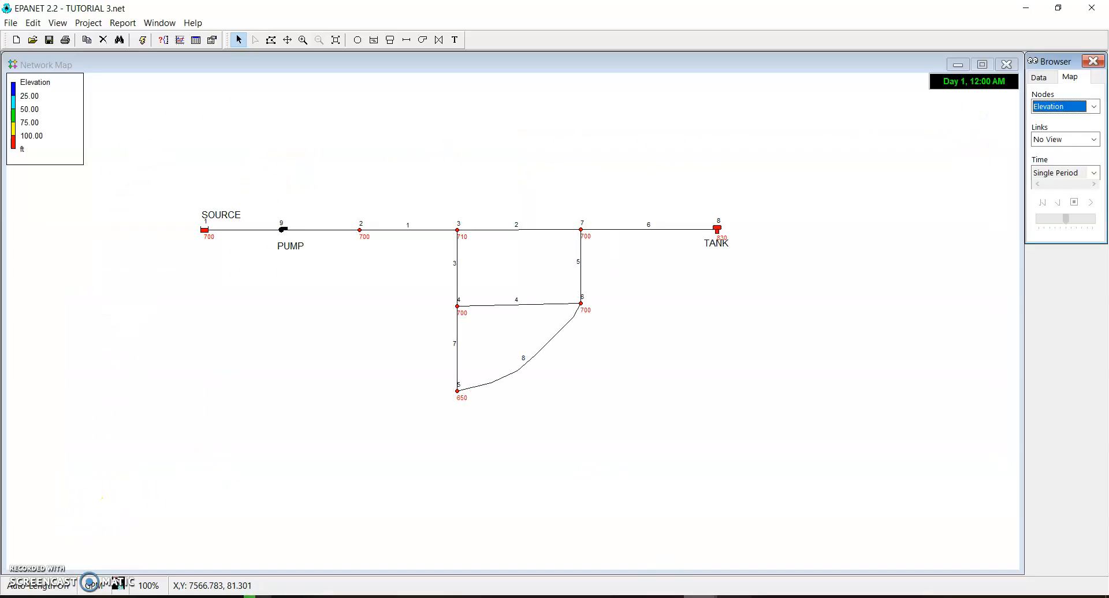
Advance the tutorial to its Adding a Time Pattern instructions and open the Total Duration in the Times options for editing
click(777, 548)
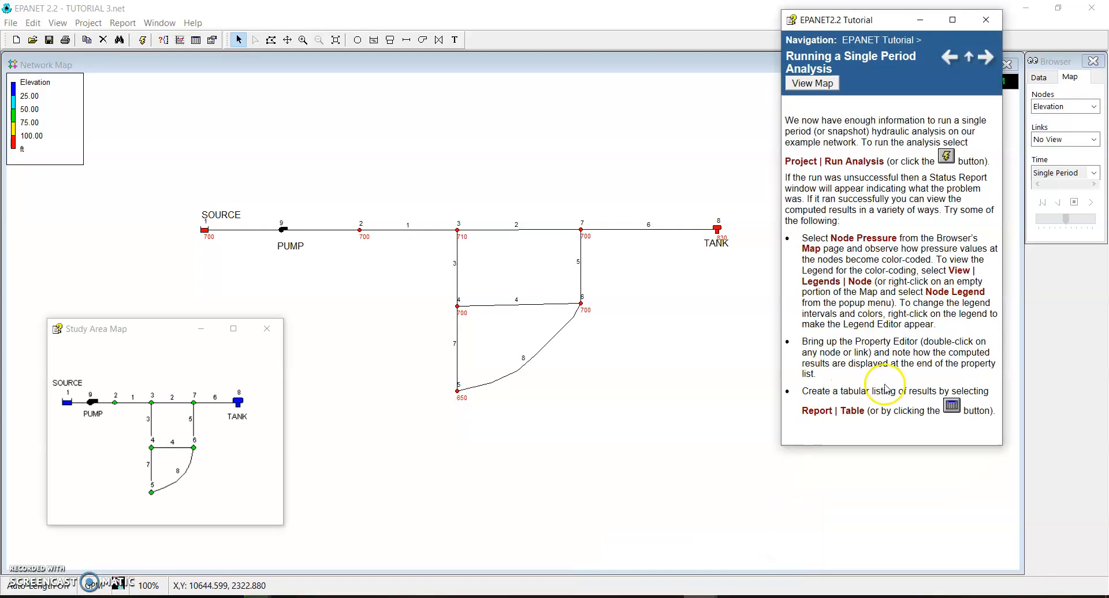
click(986, 57)
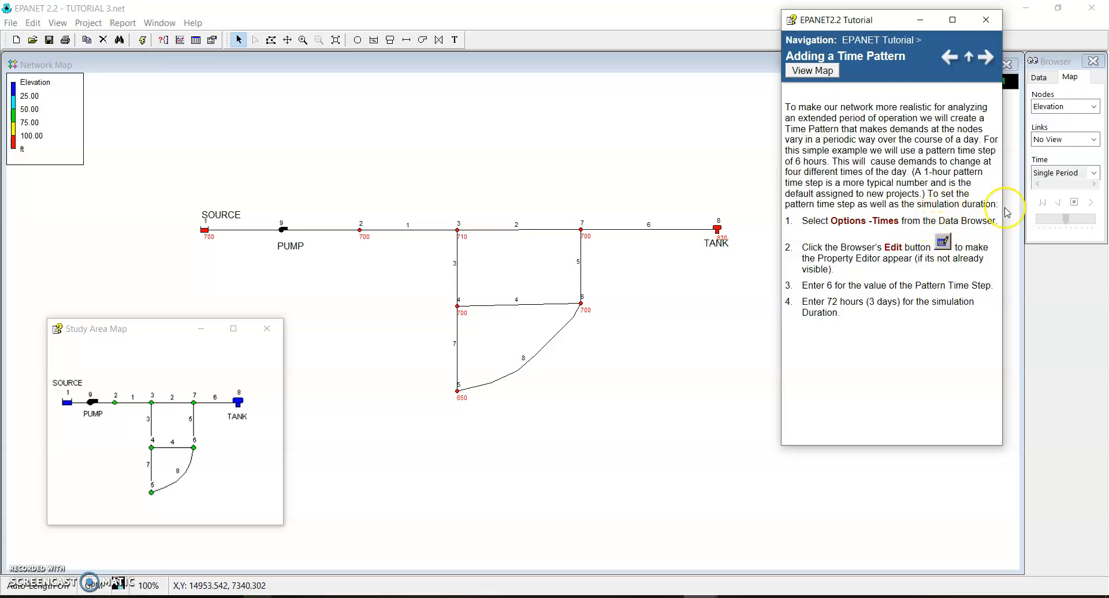
click(1038, 77)
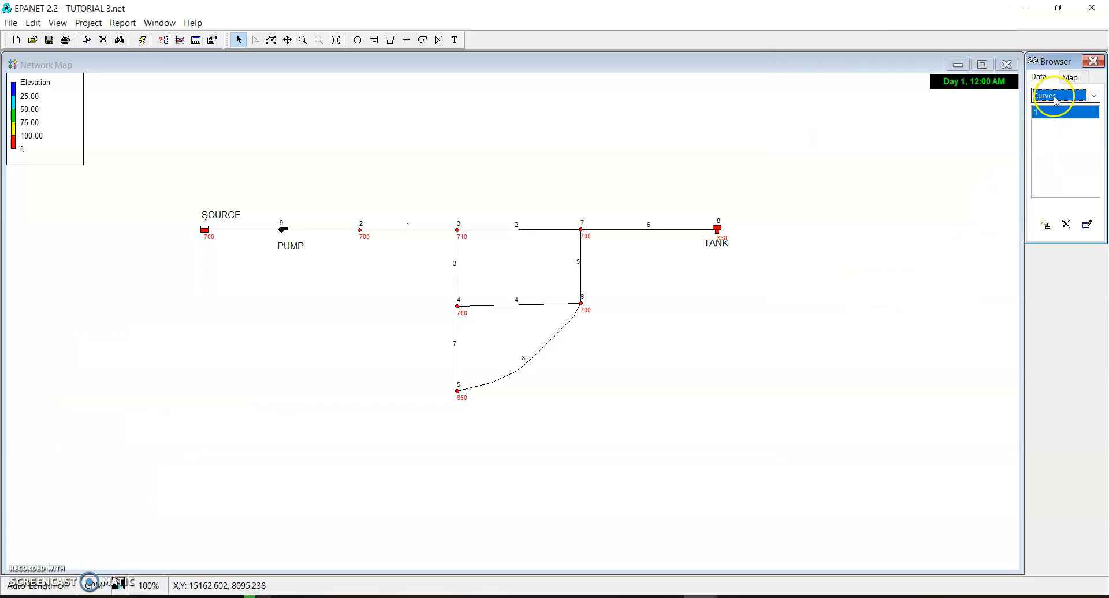
click(1054, 98)
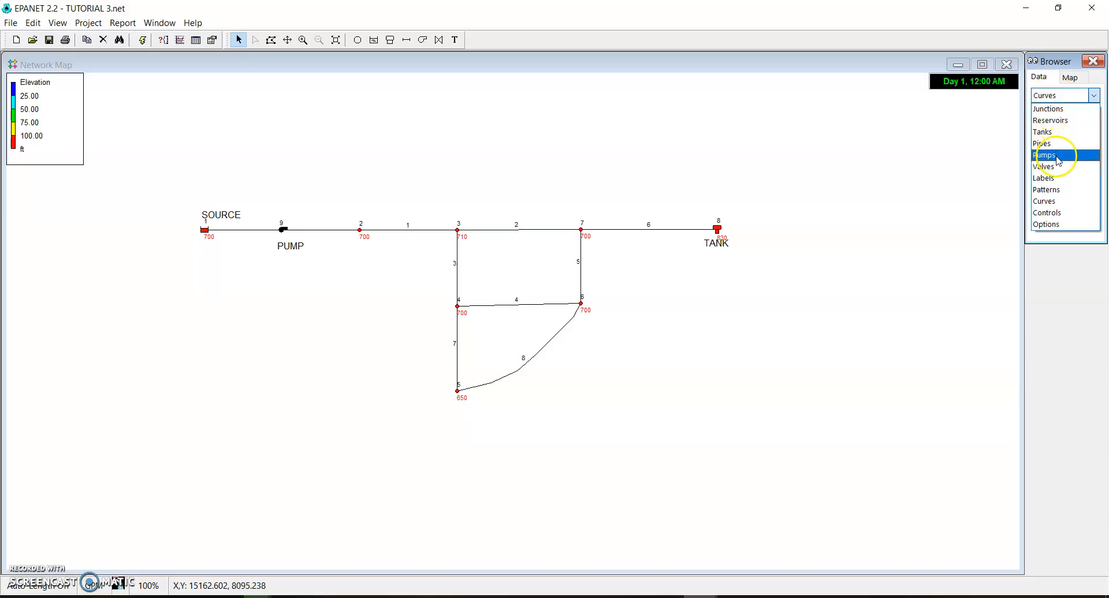
click(1051, 224)
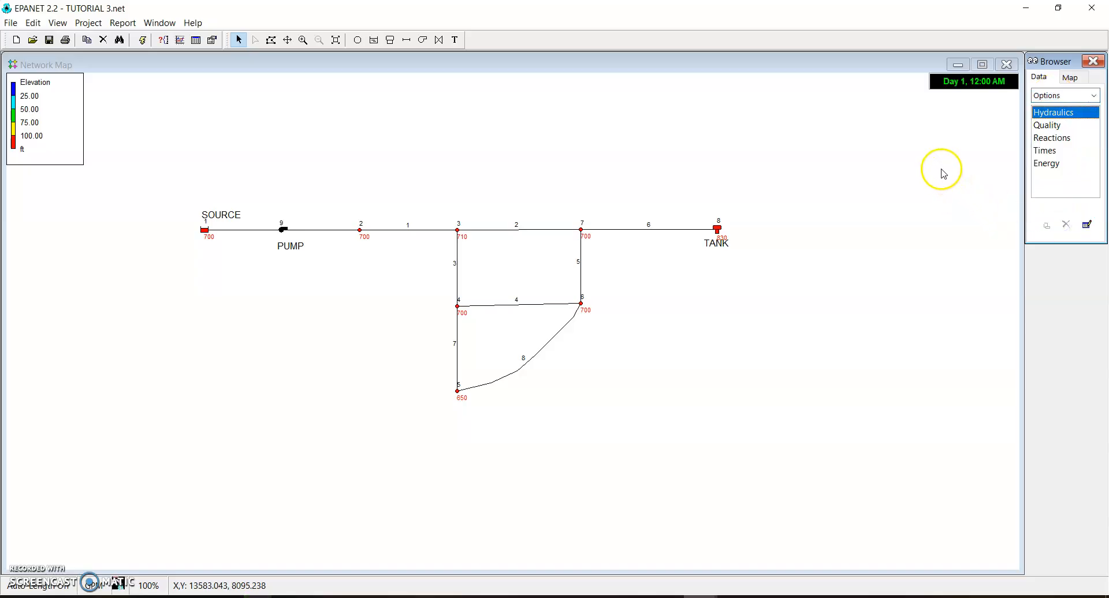
double_click(1044, 150)
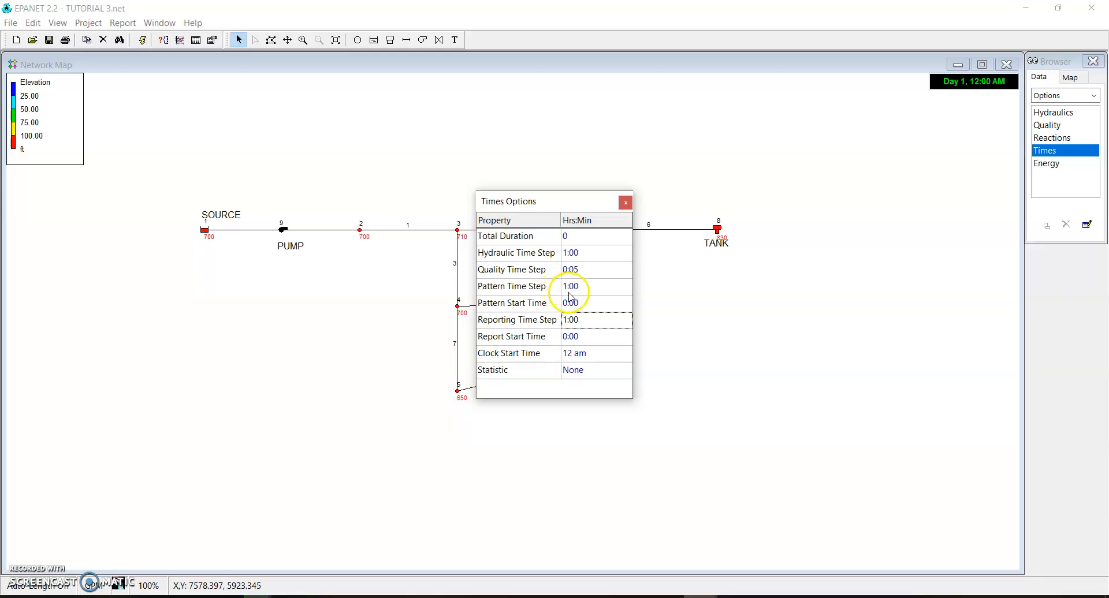
click(569, 237)
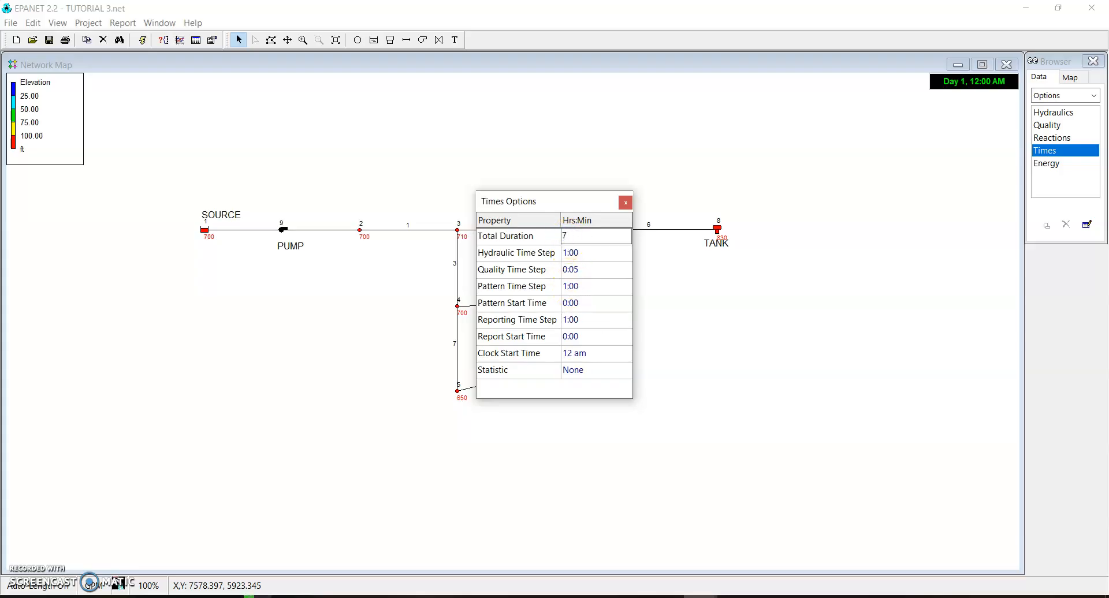